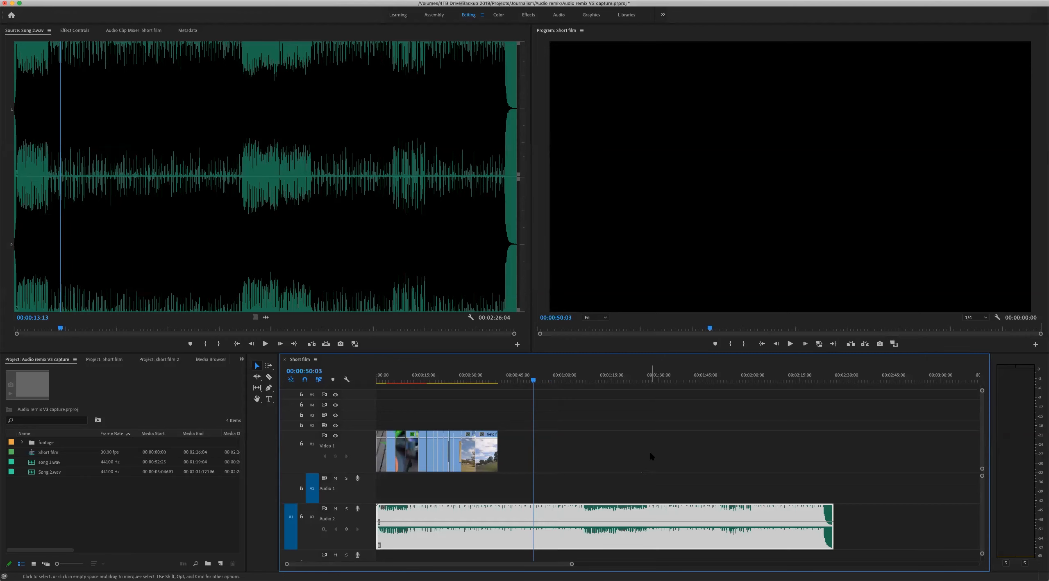
# - Compare where the video clips end with where the music track ends on the Short film timeline
pyautogui.click(486, 377)
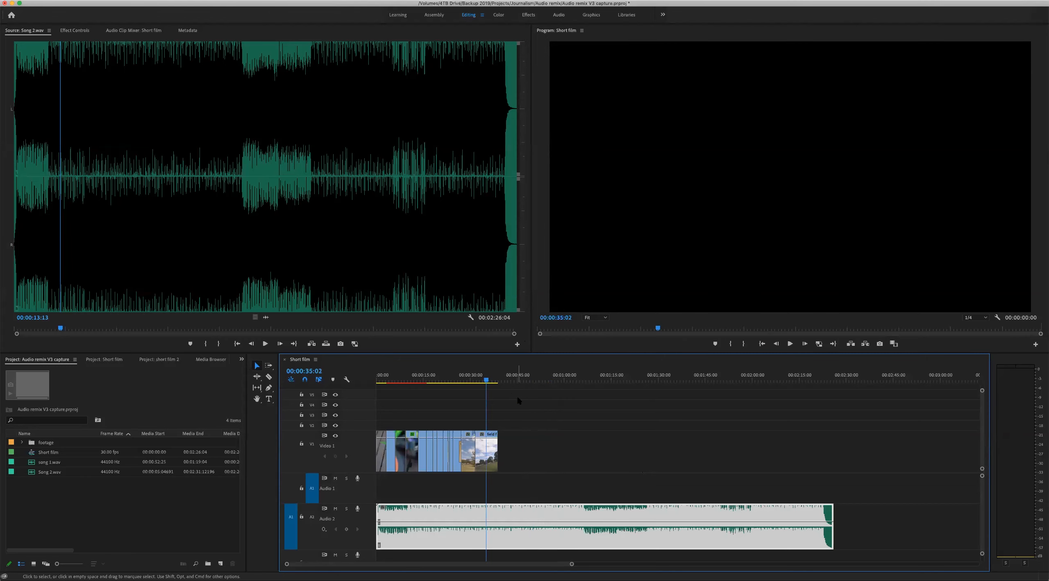
pyautogui.press('=')
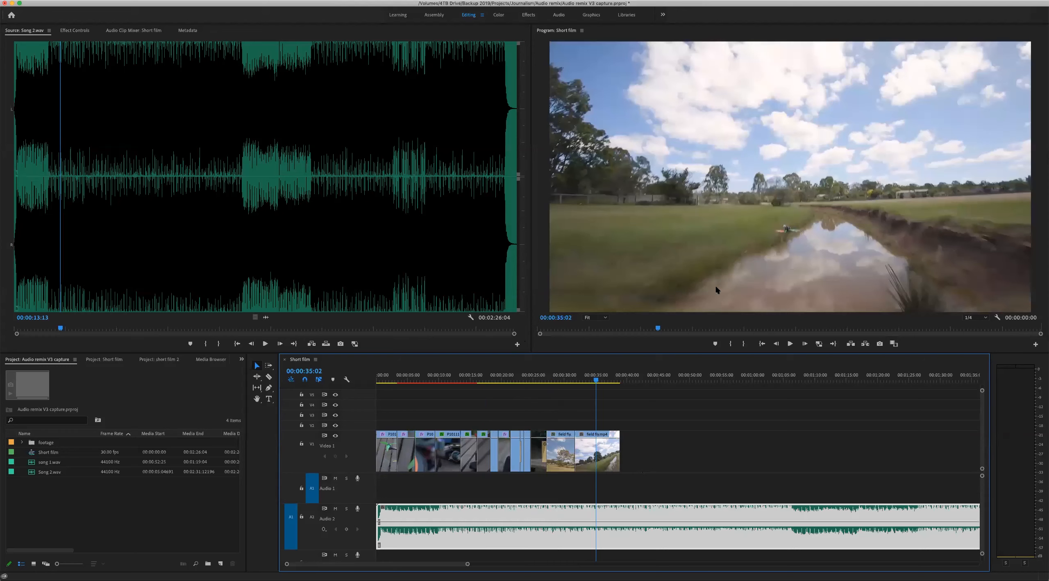
pyautogui.press('Down')
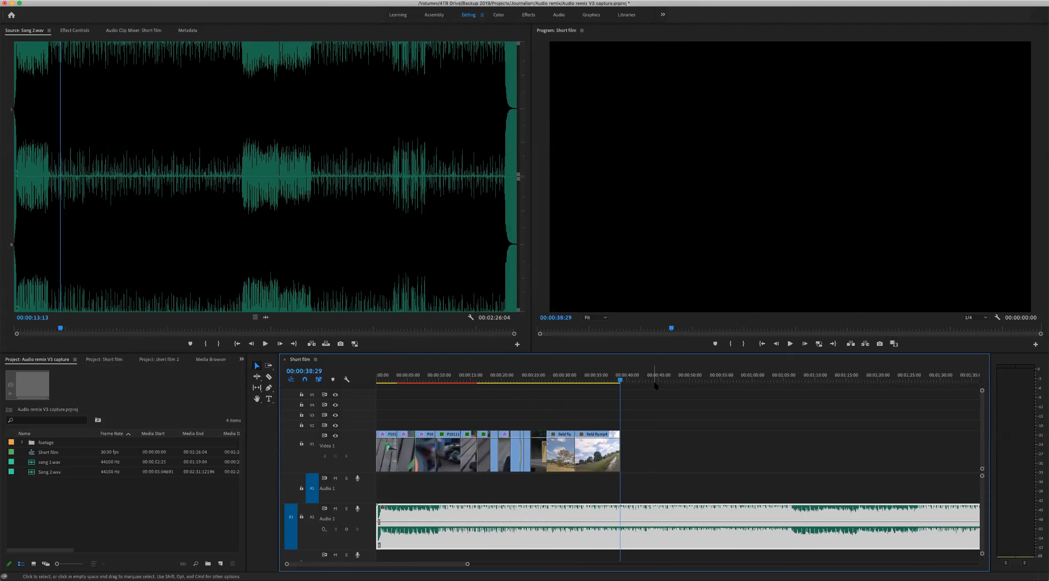
pyautogui.moveTo(567, 370); pyautogui.dragTo(615, 369)
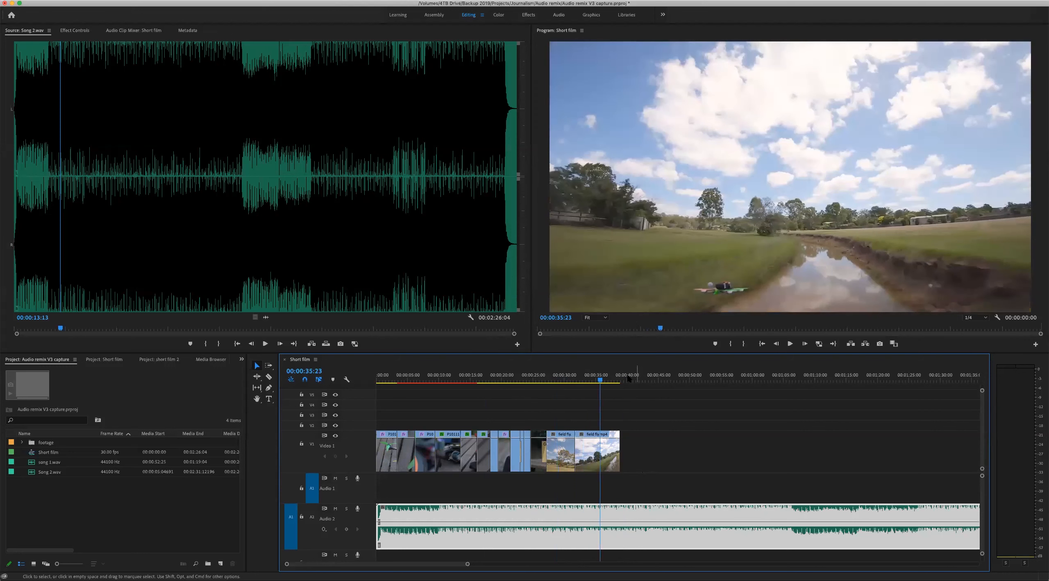
pyautogui.click(627, 377)
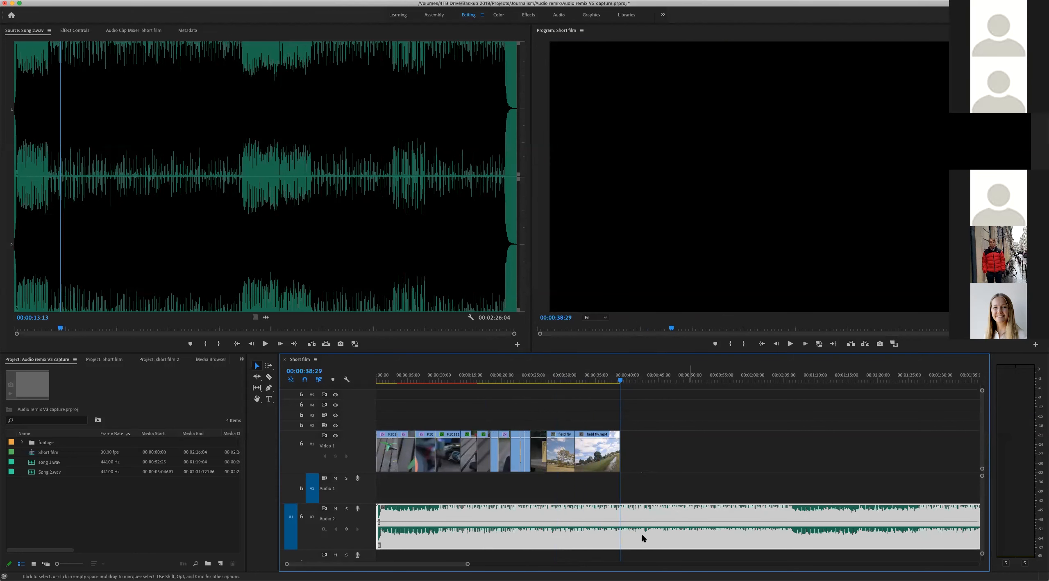
pyautogui.moveTo(651, 529); pyautogui.dragTo(655, 532)
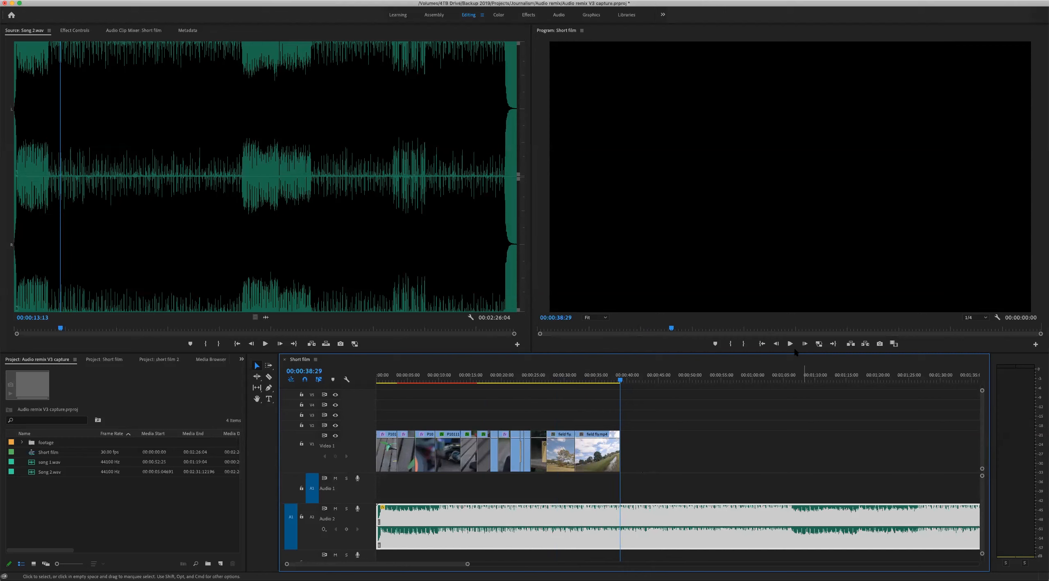
pyautogui.press('\\')
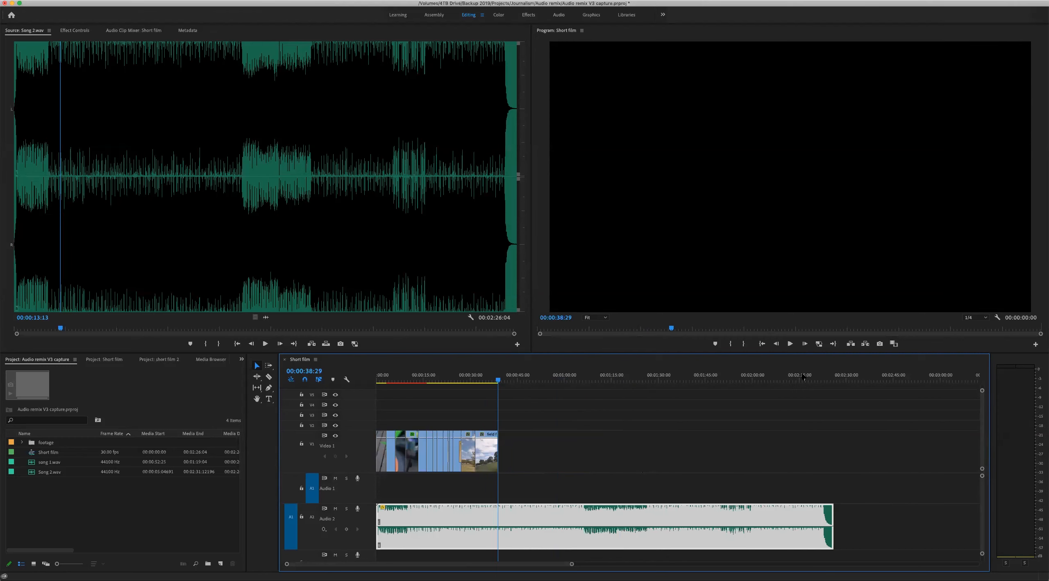
pyautogui.click(834, 376)
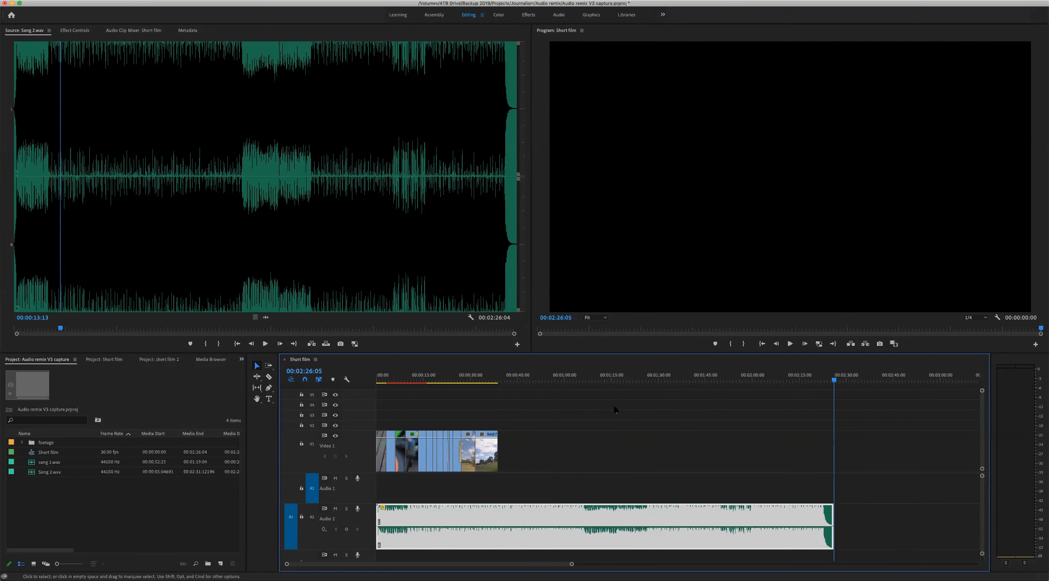
# - Split the song at 00:00:38:29 and 00:02:21:23, delete the middle section and move the ending back against the opening part
pyautogui.moveTo(513, 378); pyautogui.dragTo(498, 377)
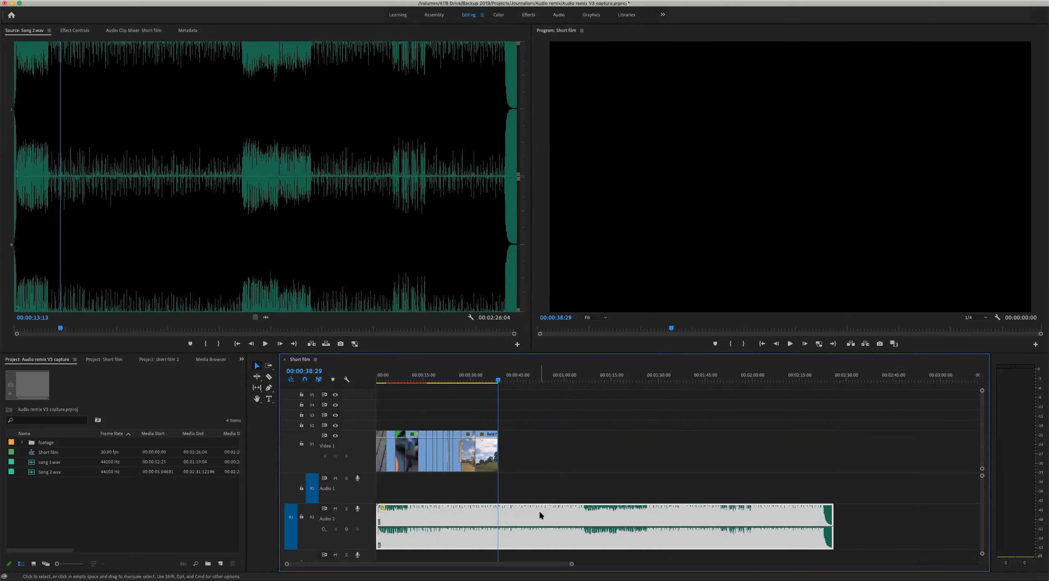
pyautogui.click(544, 528)
pyautogui.press('super+k')
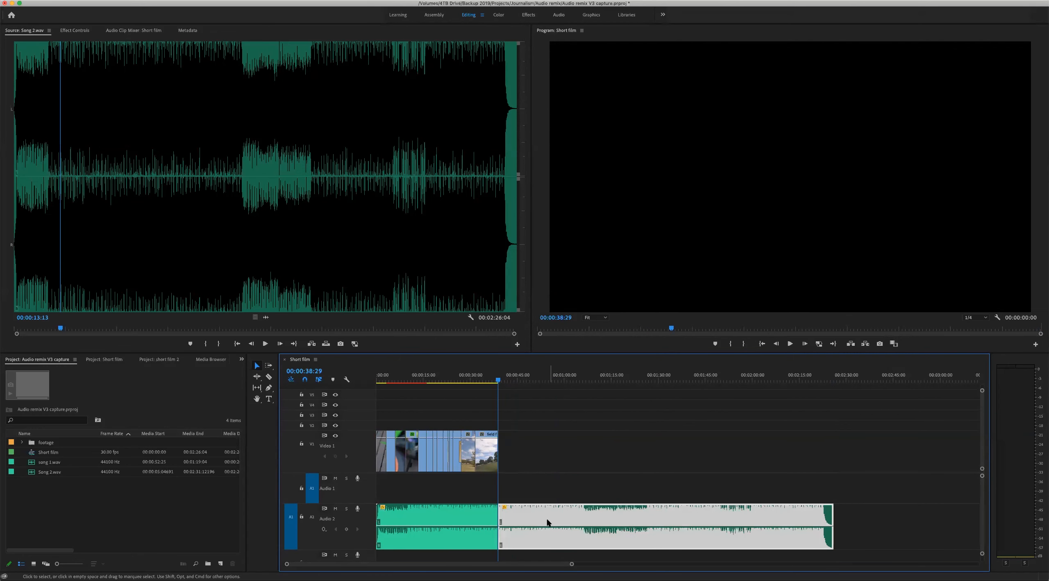
pyautogui.click(820, 379)
pyautogui.press('super+k')
pyautogui.press('Delete')
pyautogui.moveTo(825, 515); pyautogui.dragTo(498, 514)
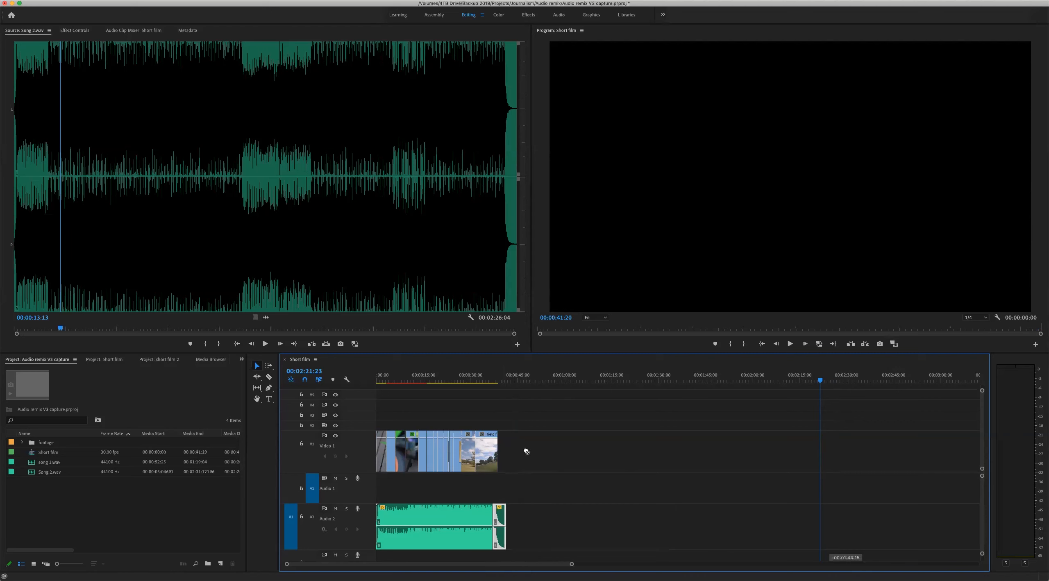
# - Shift the join between the opening and ending of the song slightly later and play back the transition
pyautogui.click(489, 375)
pyautogui.press('=')
pyautogui.press('=')
pyautogui.press('=')
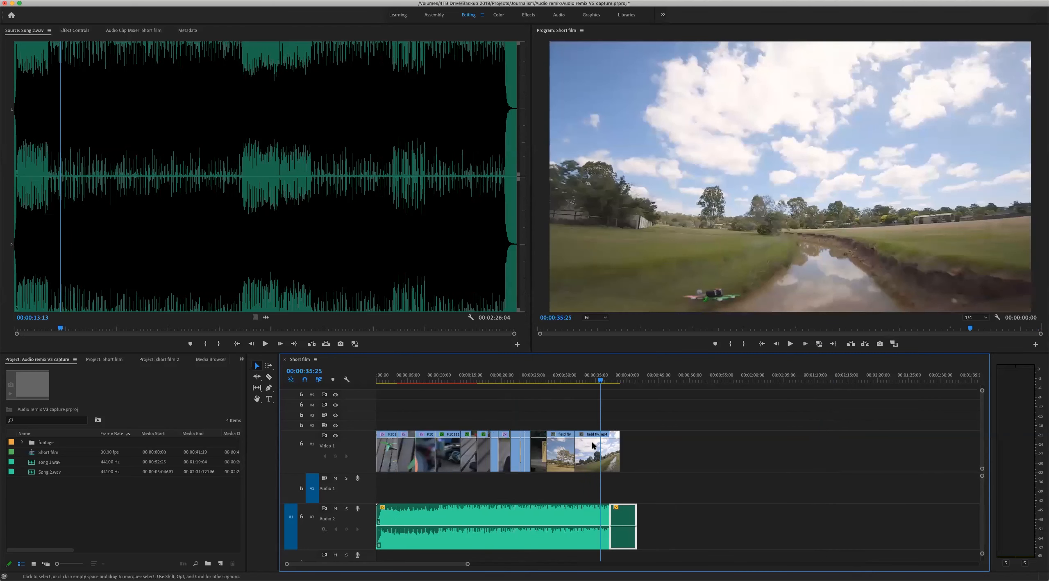
pyautogui.moveTo(754, 547)
pyautogui.mouseDown()
pyautogui.moveTo(781, 547)
pyautogui.moveTo(762, 548)
pyautogui.mouseUp()
pyautogui.moveTo(712, 518); pyautogui.dragTo(720, 518)
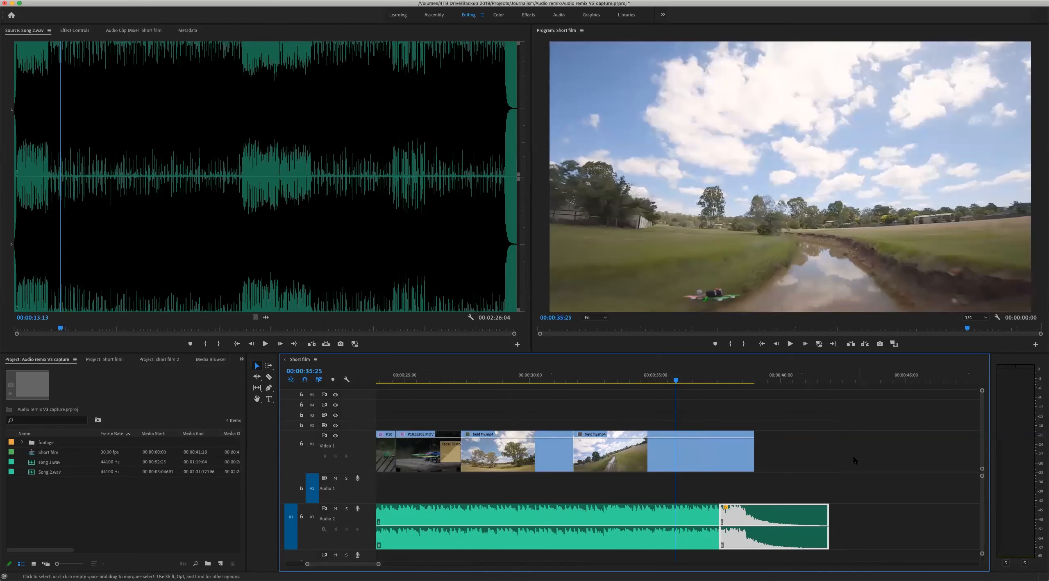
pyautogui.press('space')
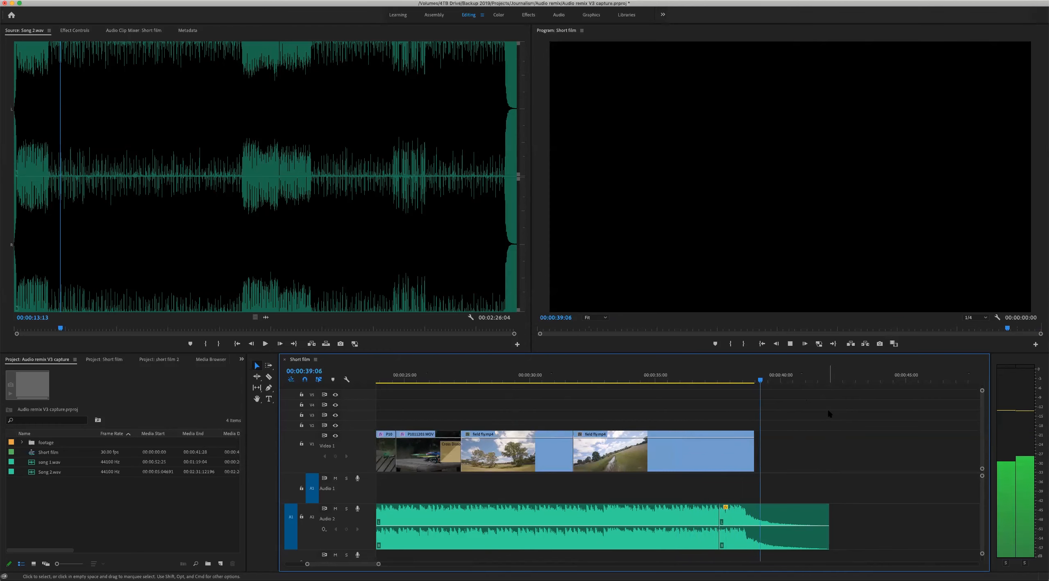
pyautogui.press('space')
# - Undo the song's cuts, deletion and moves to restore the single full-length clip
pyautogui.press('-')
pyautogui.press('-')
pyautogui.press('-')
pyautogui.press('-')
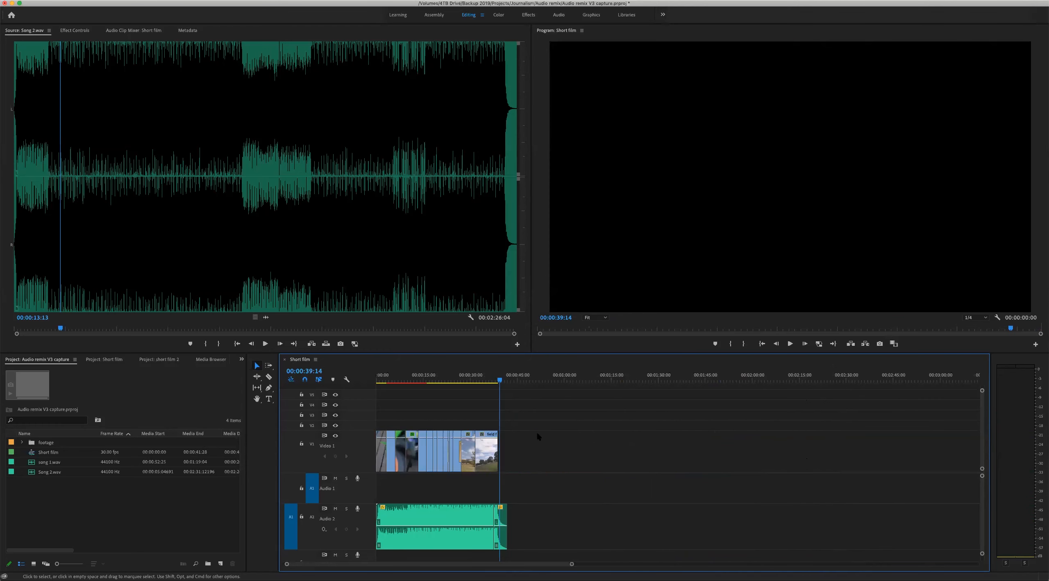
pyautogui.click(630, 540)
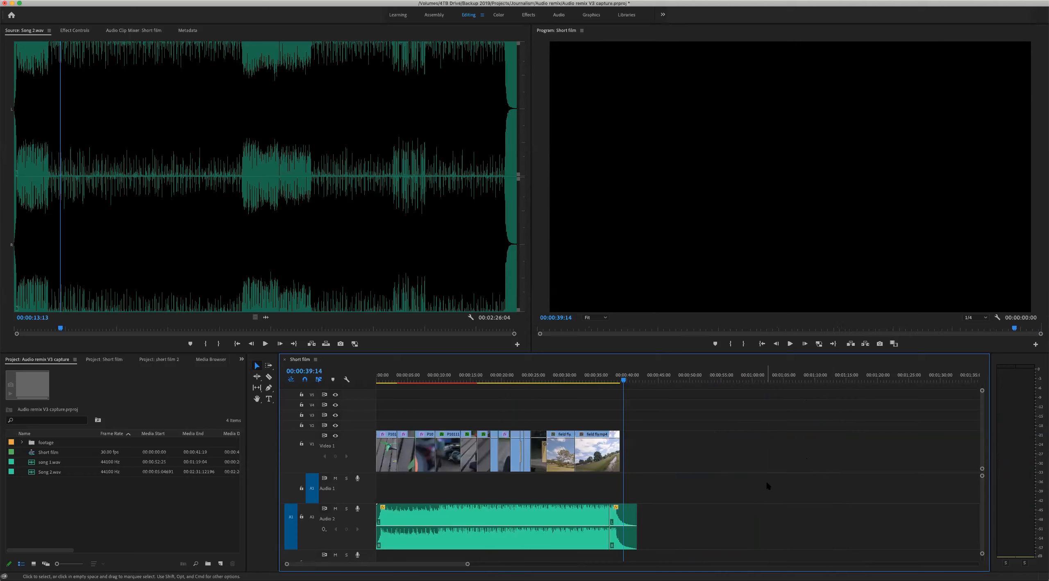
pyautogui.press('.')
pyautogui.press('super+z')
pyautogui.press('-')
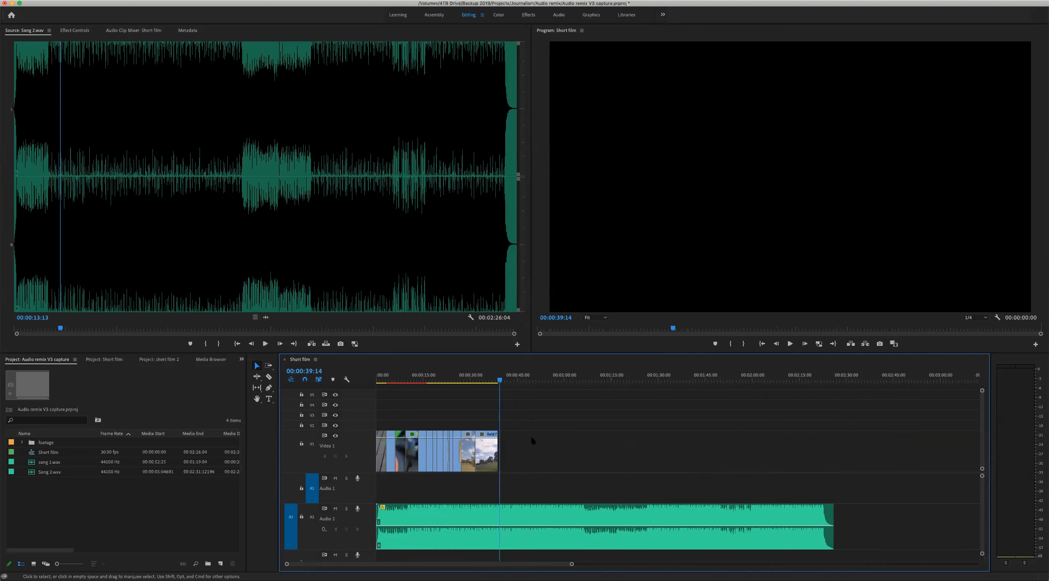
# - Copy all the video clips on Video 1 and paste them four times in a row from 00:00:38:29
pyautogui.moveTo(525, 452); pyautogui.dragTo(381, 472)
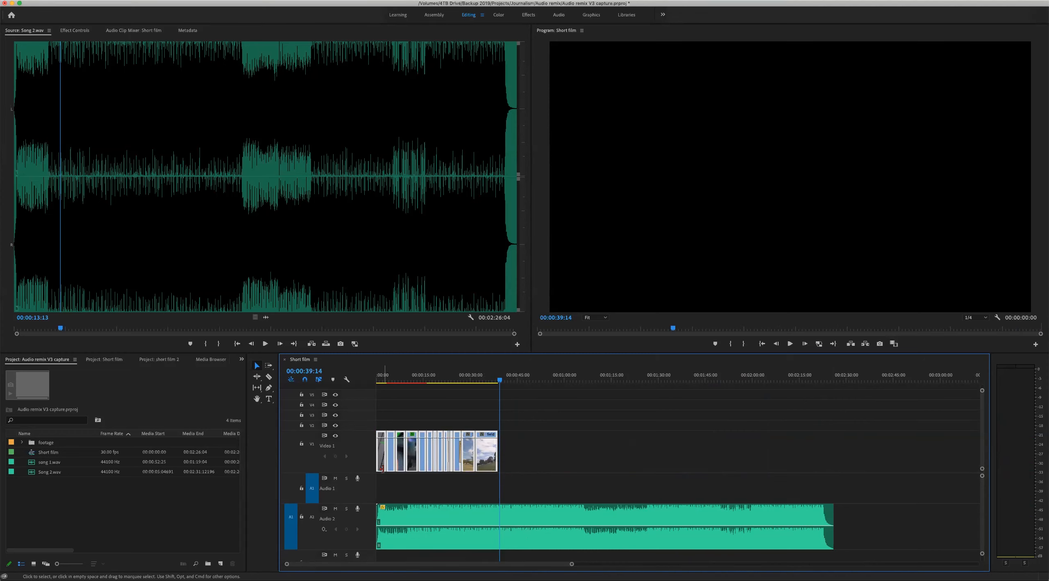
pyautogui.press('-')
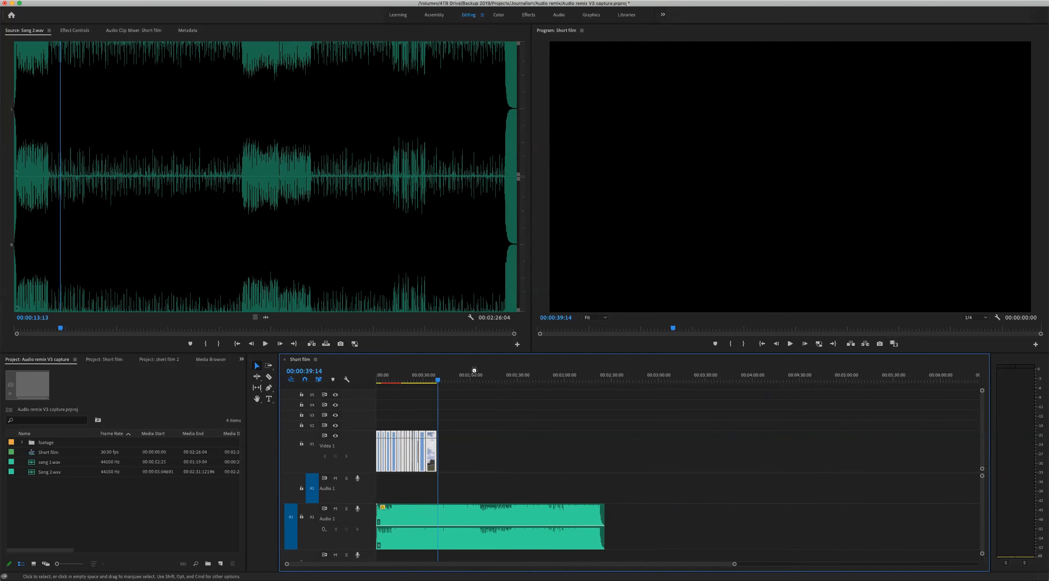
pyautogui.moveTo(458, 380); pyautogui.dragTo(448, 379)
pyautogui.press('super+v')
pyautogui.press('super+v')
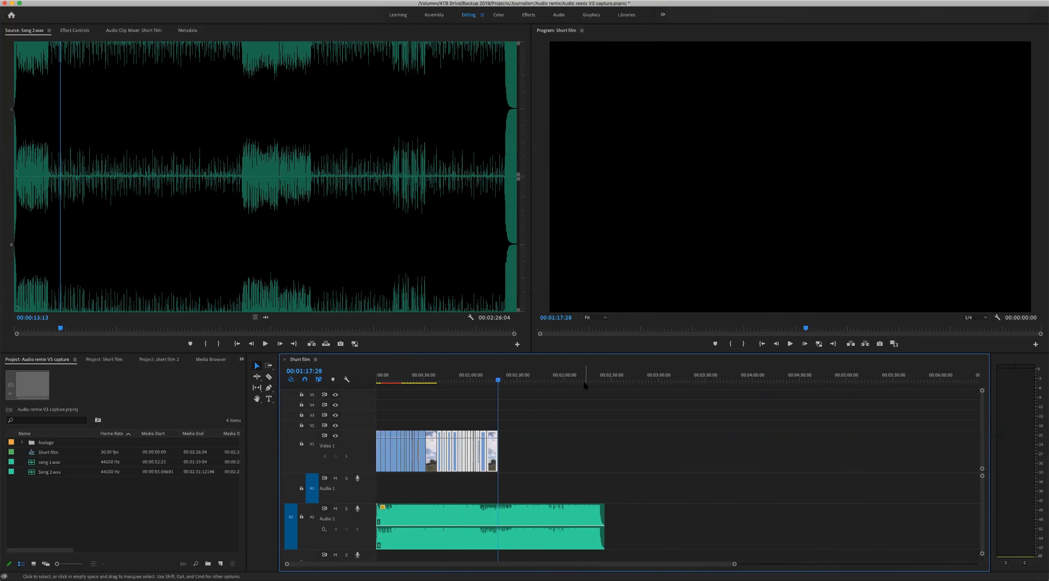
pyautogui.press('super+v')
pyautogui.press('super+v')
pyautogui.moveTo(701, 379); pyautogui.dragTo(686, 377)
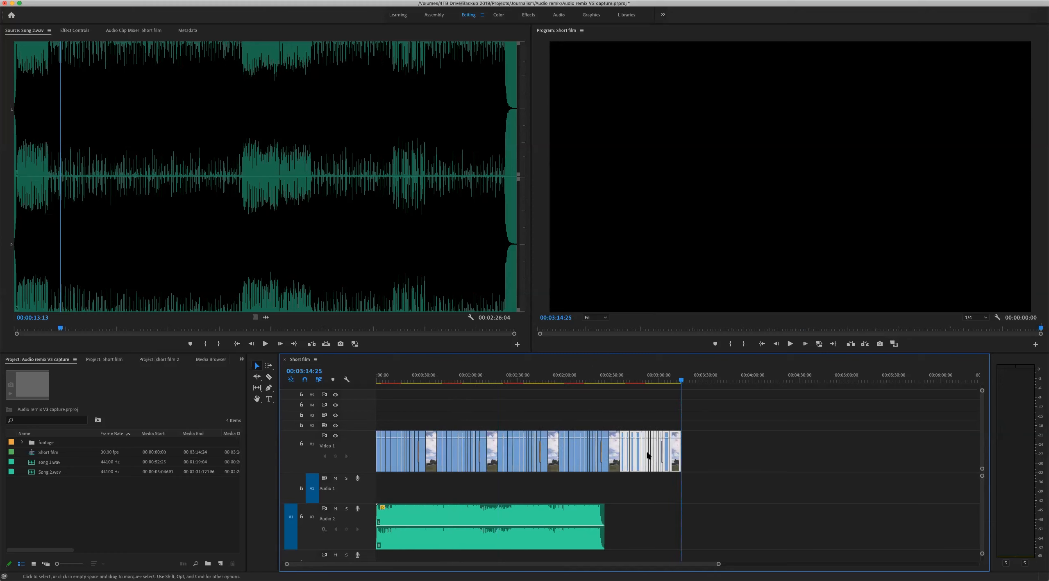
# - Split the song at 00:01:31:24 and move its second part later so that it reaches past the end of the video
pyautogui.click(589, 517)
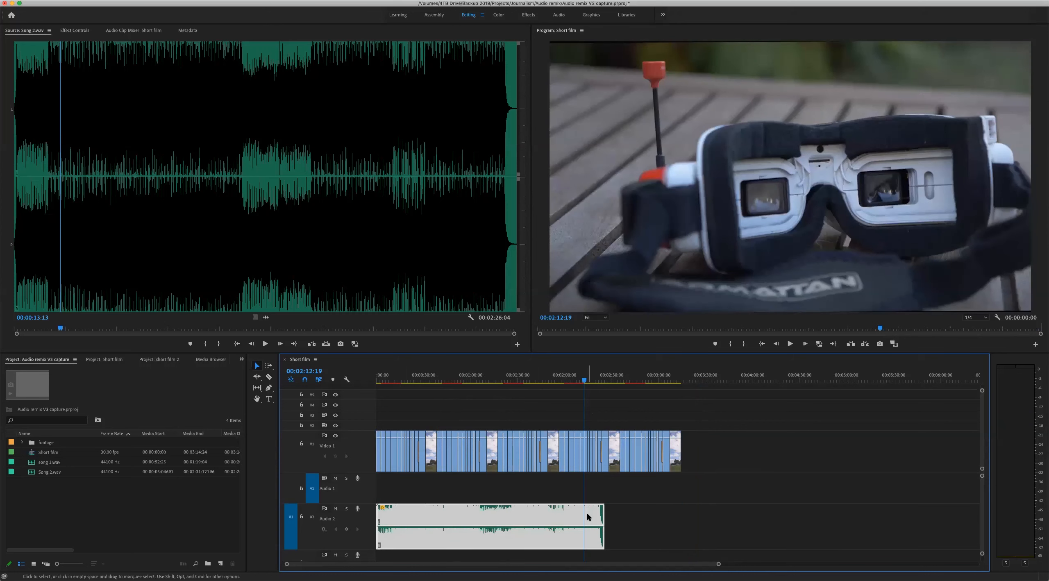
pyautogui.click(674, 490)
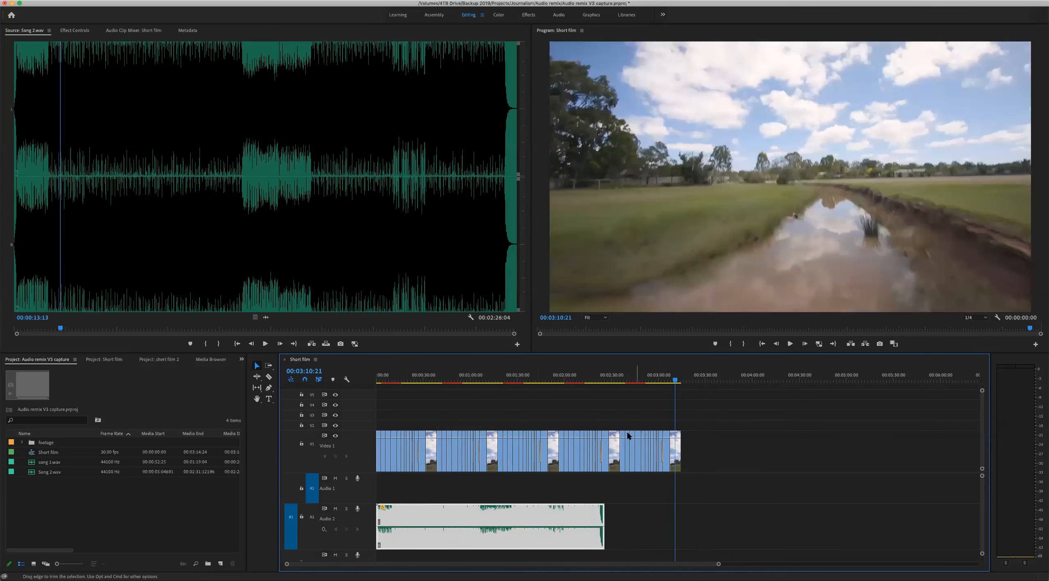
pyautogui.moveTo(693, 379); pyautogui.dragTo(682, 381)
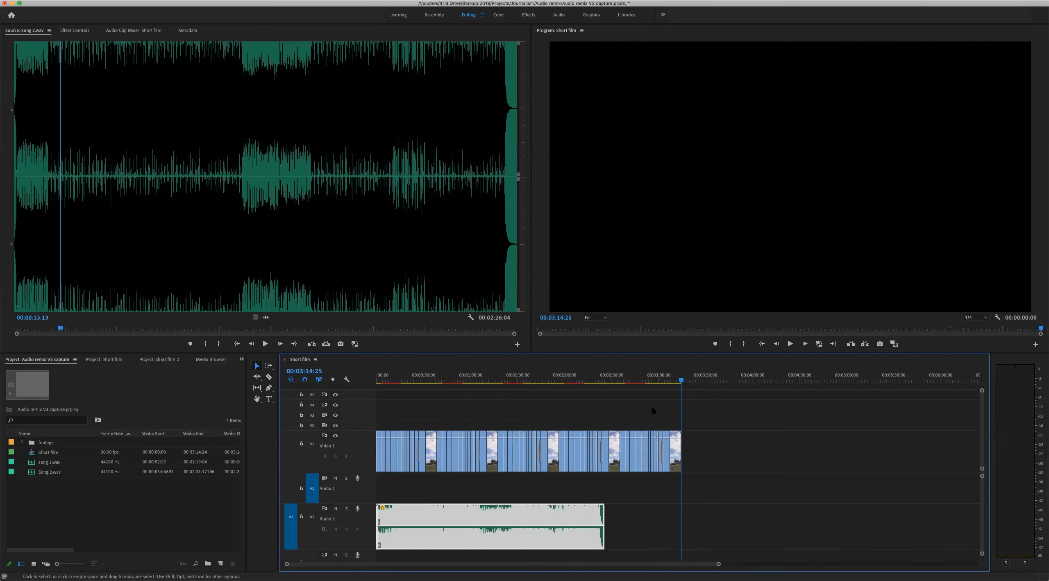
pyautogui.moveTo(616, 380); pyautogui.dragTo(604, 379)
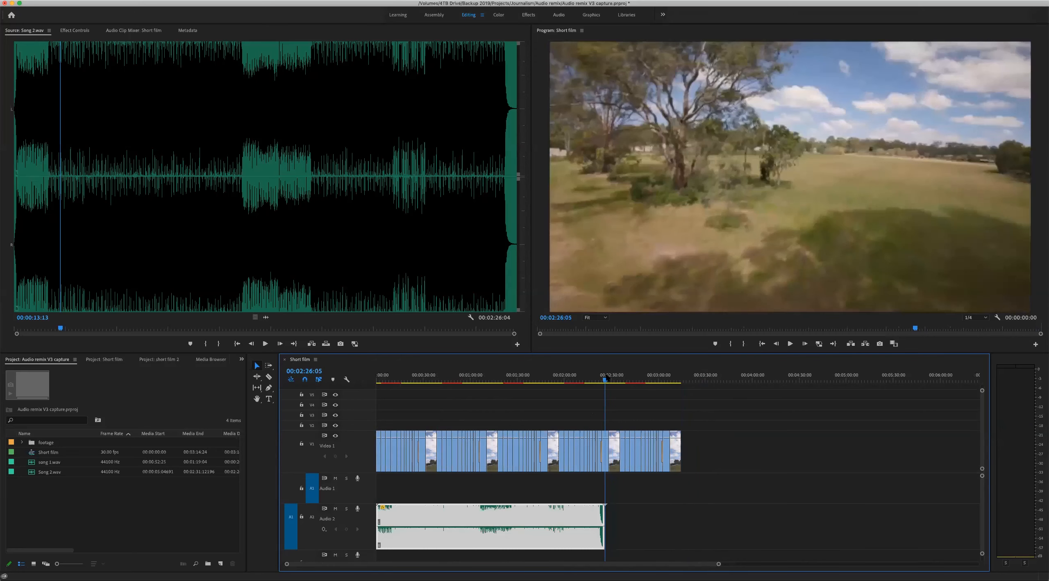
pyautogui.click(632, 510)
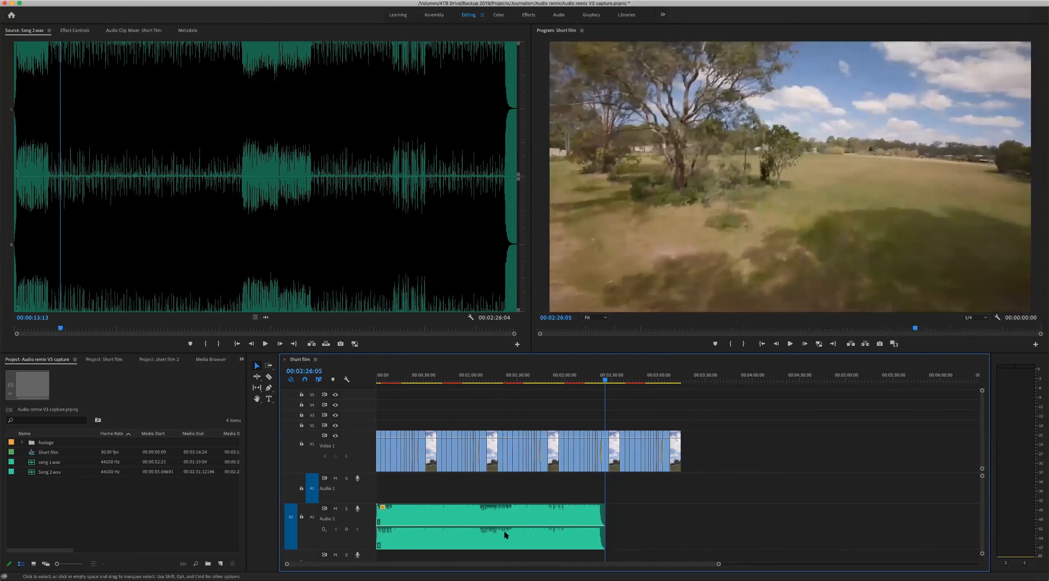
pyautogui.click(519, 378)
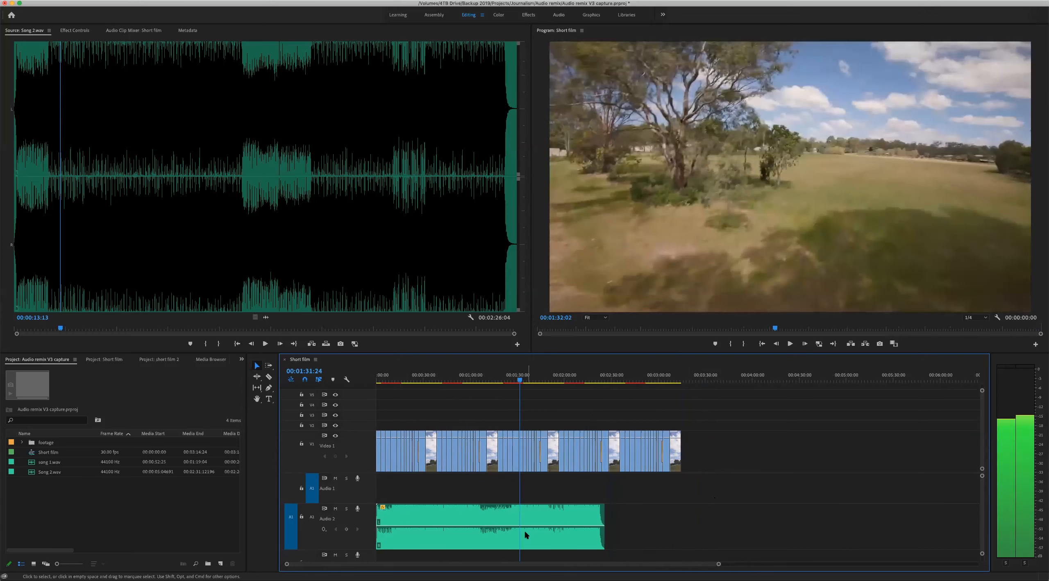
pyautogui.click(545, 517)
pyautogui.press('super+k')
pyautogui.moveTo(544, 520); pyautogui.dragTo(682, 520)
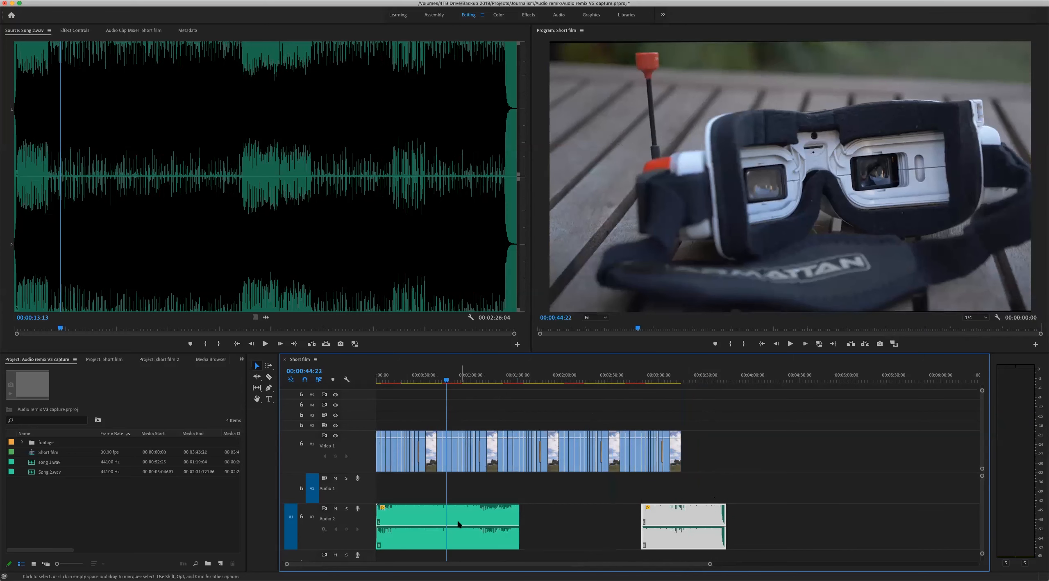
# - Split the song's opening part at 00:00:44:22 and fill the gap before the ending with duplicated song sections
pyautogui.click(465, 519)
pyautogui.press('super+k')
pyautogui.moveTo(478, 515); pyautogui.dragTo(547, 514)
pyautogui.moveTo(555, 517); pyautogui.dragTo(615, 518)
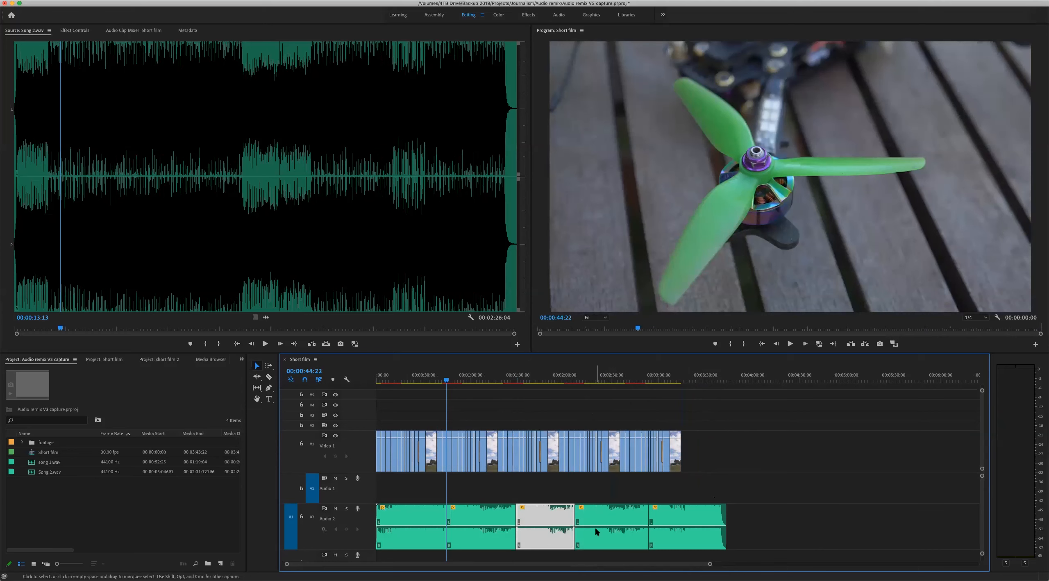
# - Undo the duplicated sections, splits and moves to bring back the uncut song
pyautogui.press('super+z')
pyautogui.press('super+z')
pyautogui.press('super+z')
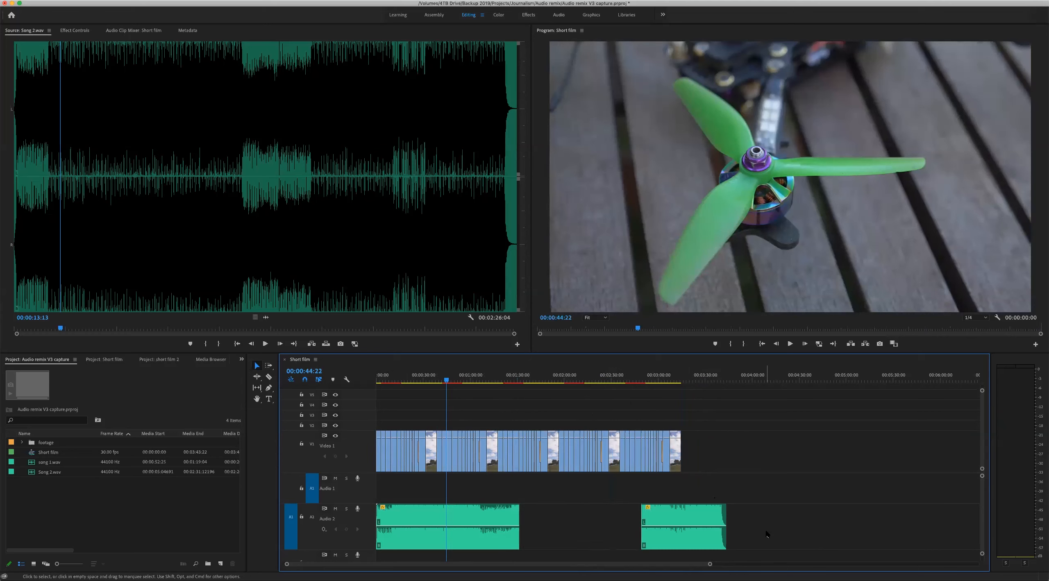
pyautogui.press('super+z')
pyautogui.press('super+z')
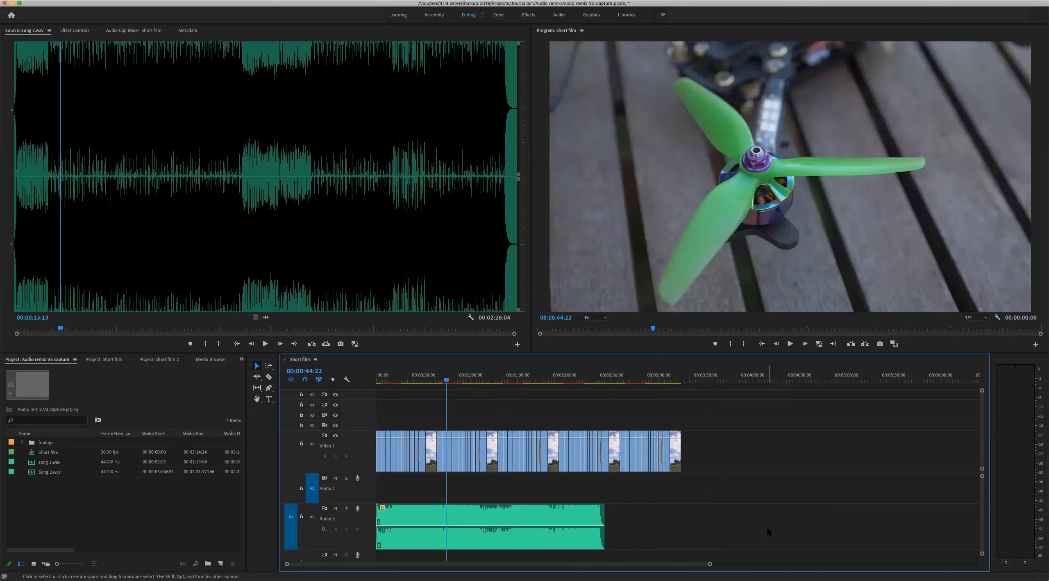
# - Open the timeline's Song 2 clip in Adobe Audition for editing
pyautogui.click(585, 374)
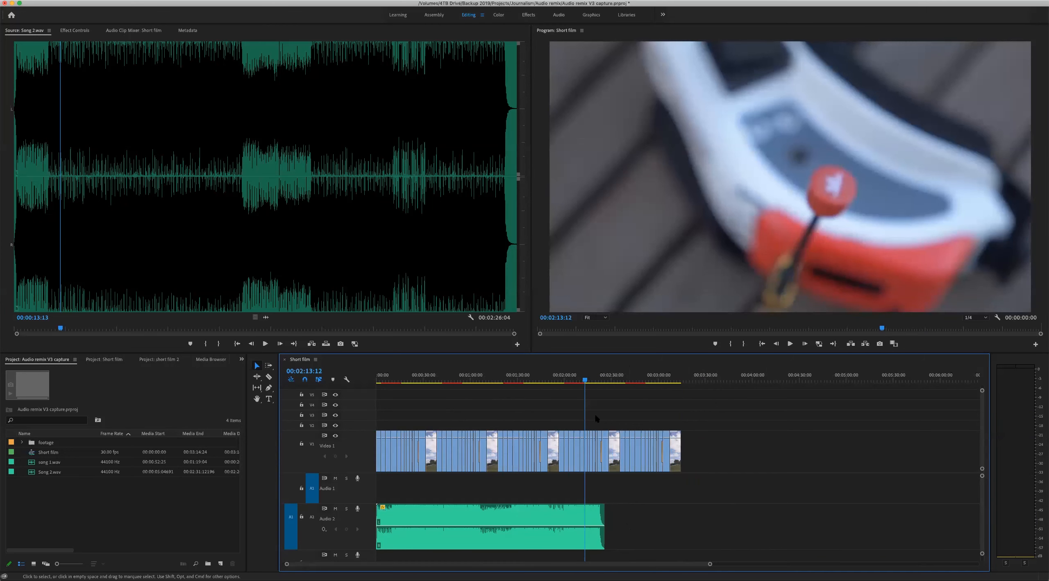
pyautogui.click(552, 375)
pyautogui.click(585, 516)
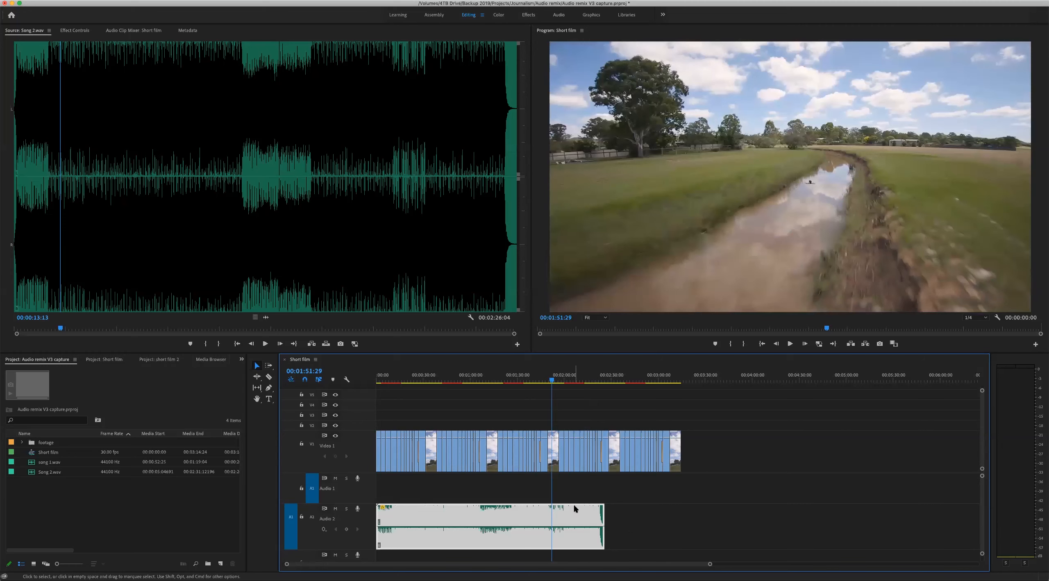
pyautogui.rightClick(580, 516)
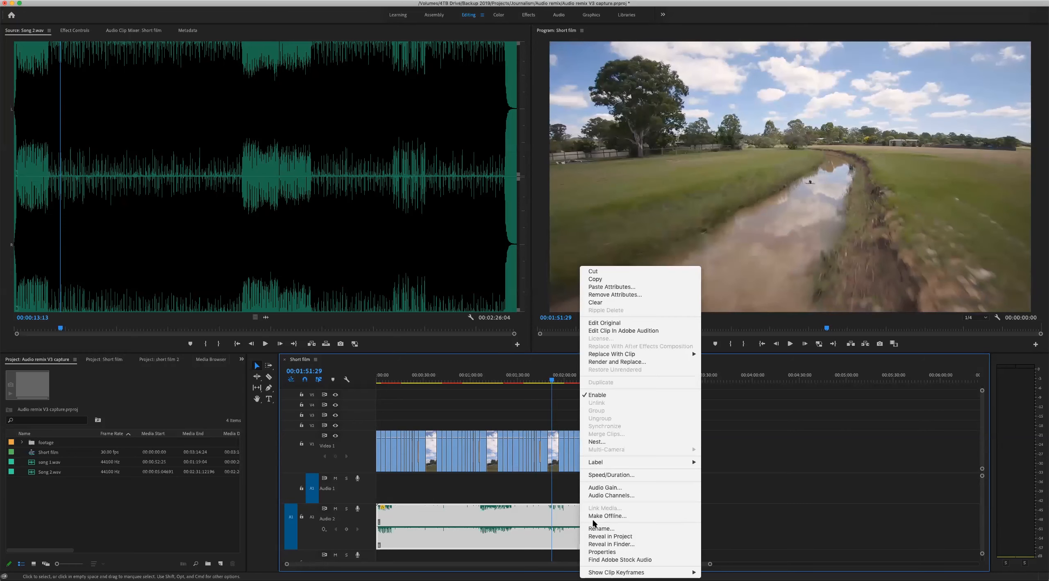
pyautogui.click(645, 331)
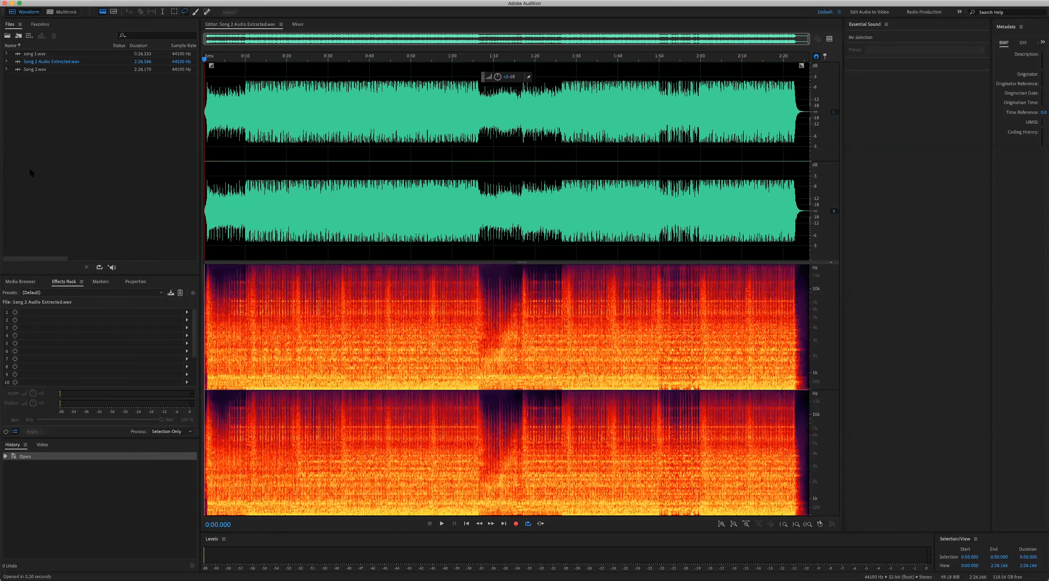
# - Open Song 2 Audio Extracted.wav in the waveform editor and play a few seconds from about 0:14
pyautogui.click(48, 74)
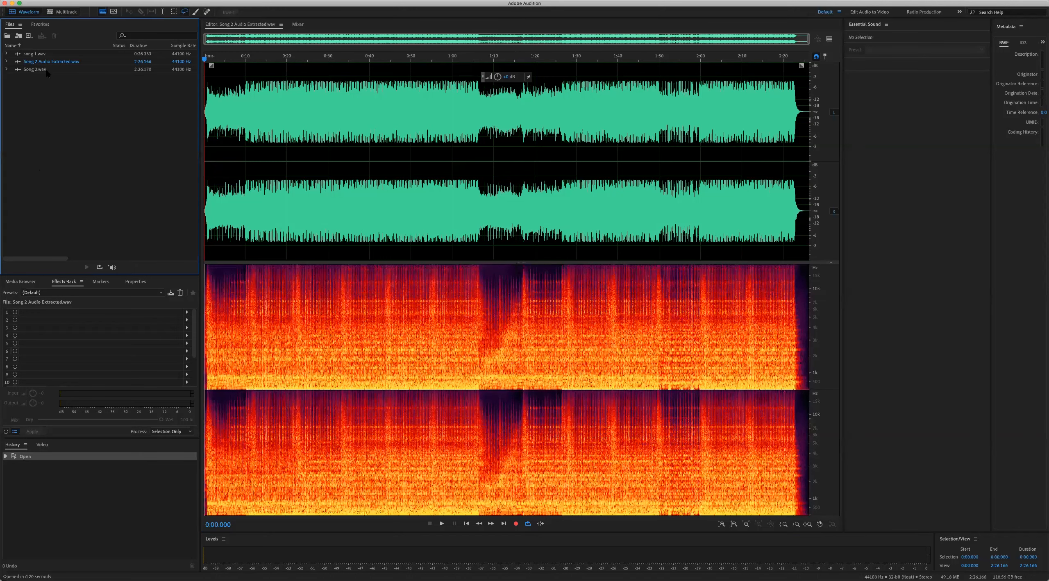
pyautogui.doubleClick(19, 62)
pyautogui.click(262, 185)
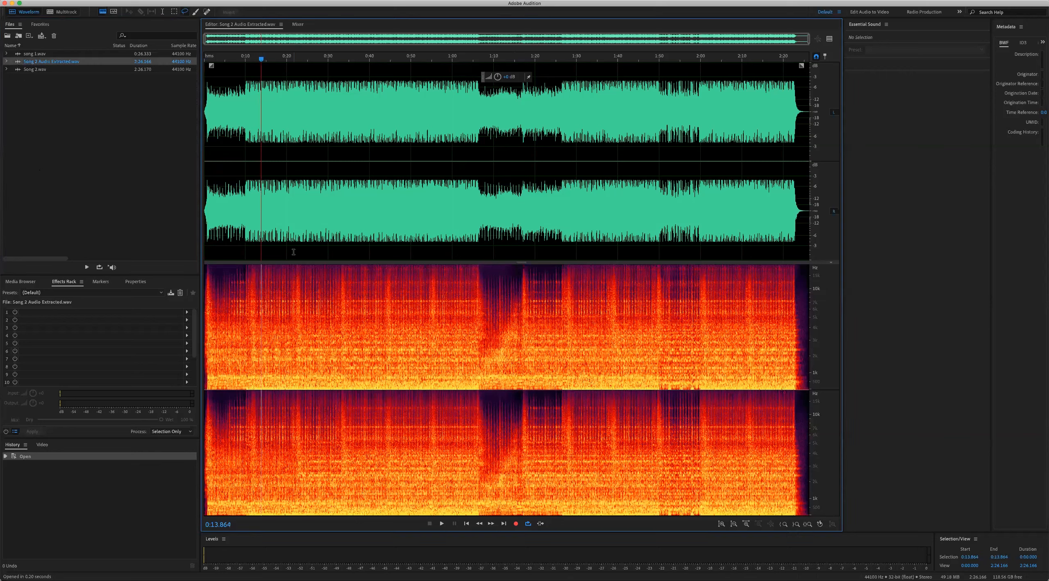
pyautogui.press('space')
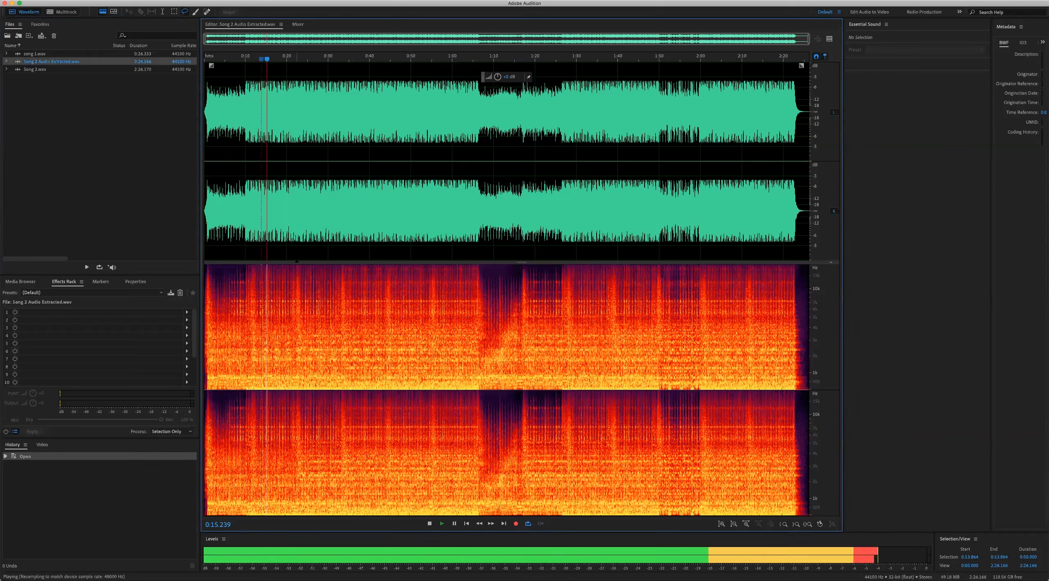
pyautogui.press('space')
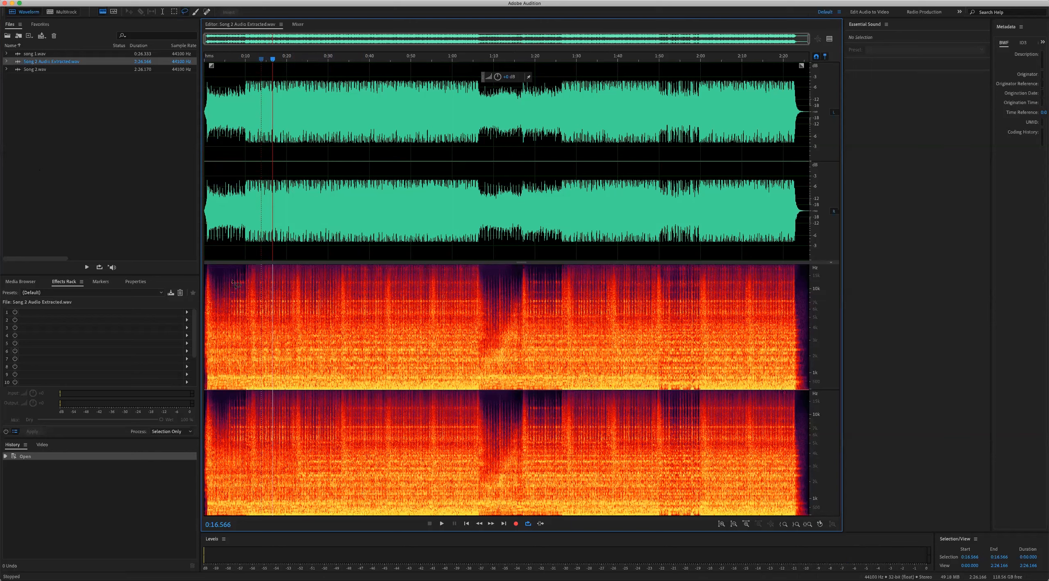
# - Create a multitrack session named Remix background music in the Remixed music folder, with a sample rate of 48000 Hz
pyautogui.click(80, 0)
pyautogui.moveTo(87, 5)
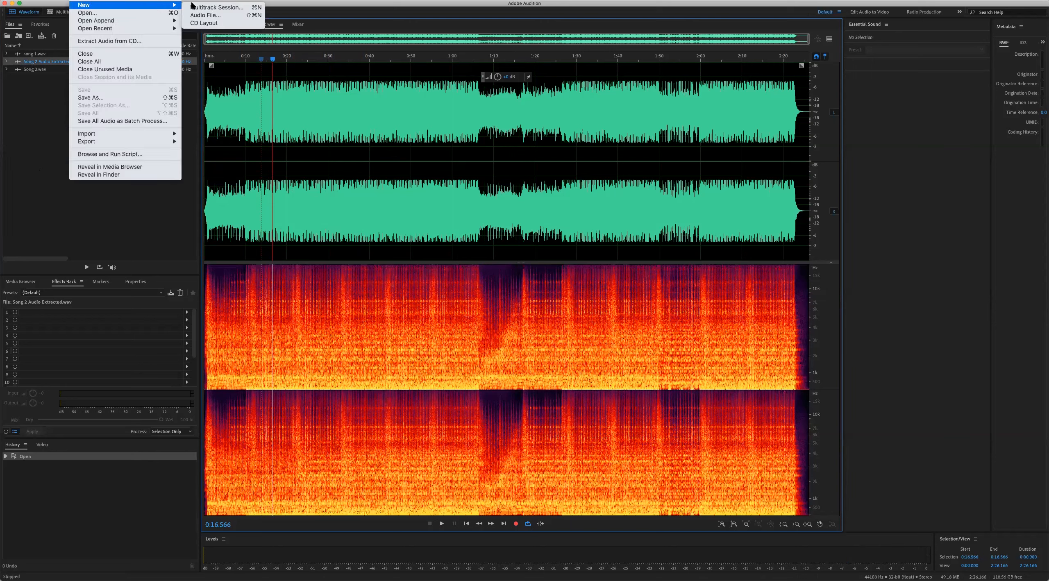
pyautogui.click(230, 9)
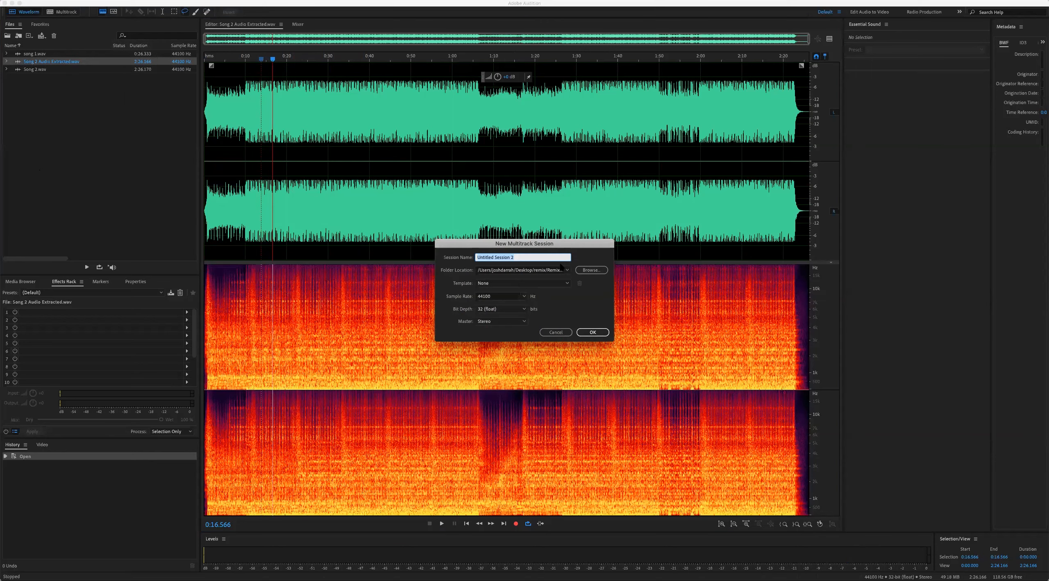
pyautogui.write('Remix background music')
pyautogui.click(568, 271)
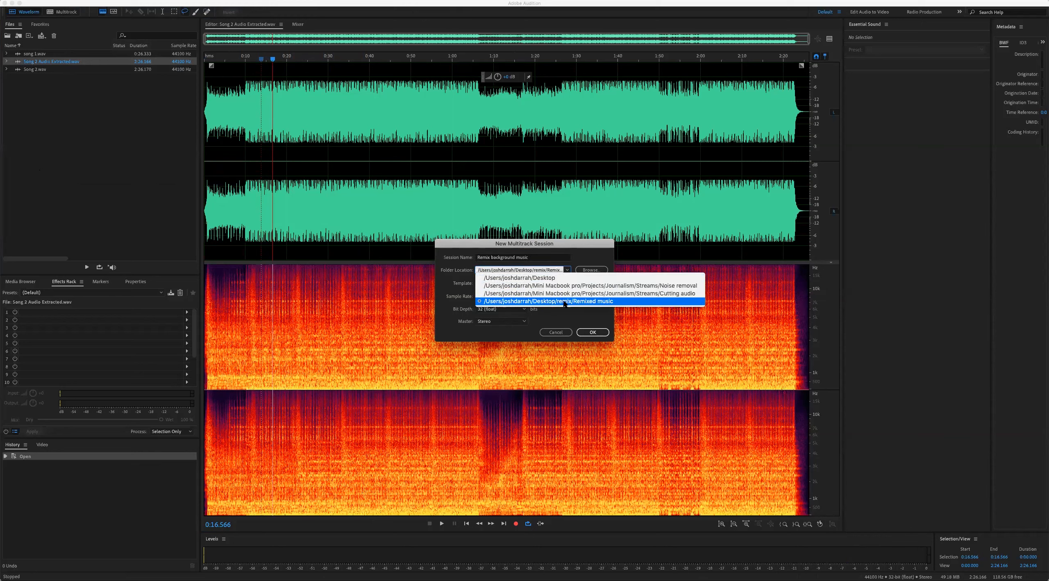
pyautogui.click(589, 302)
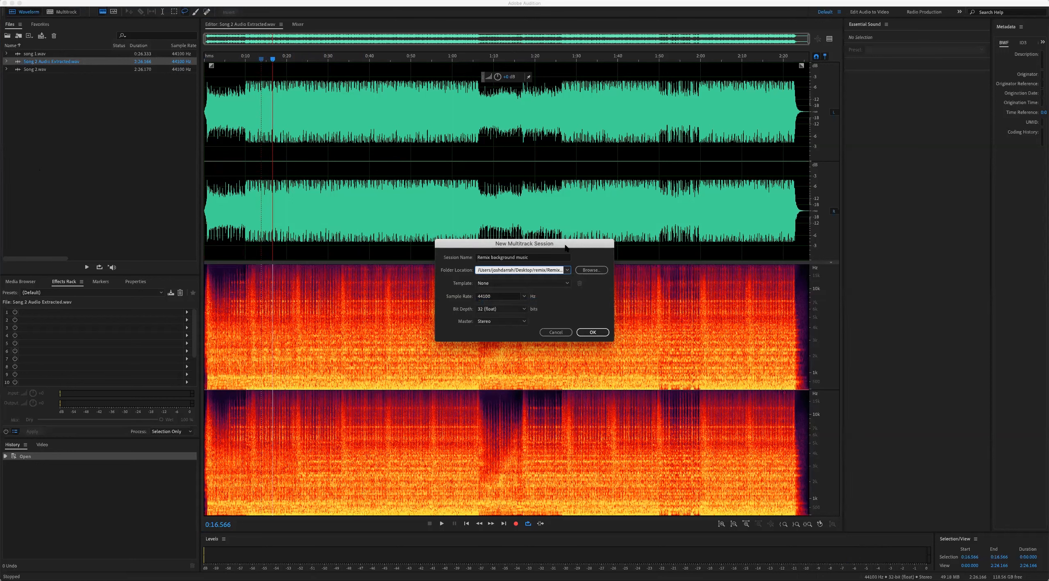
pyautogui.moveTo(598, 245); pyautogui.dragTo(589, 227)
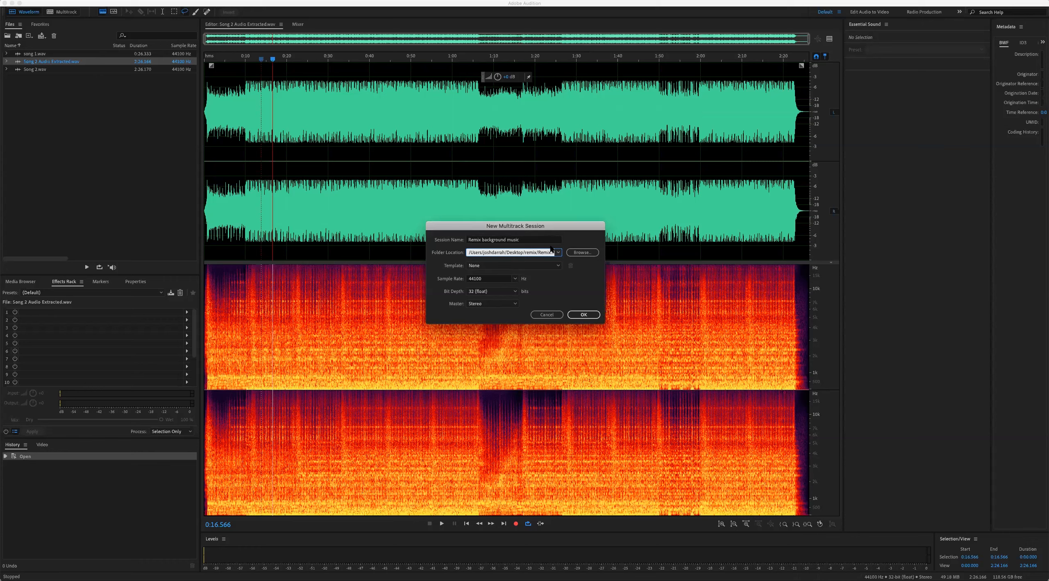
pyautogui.click(516, 281)
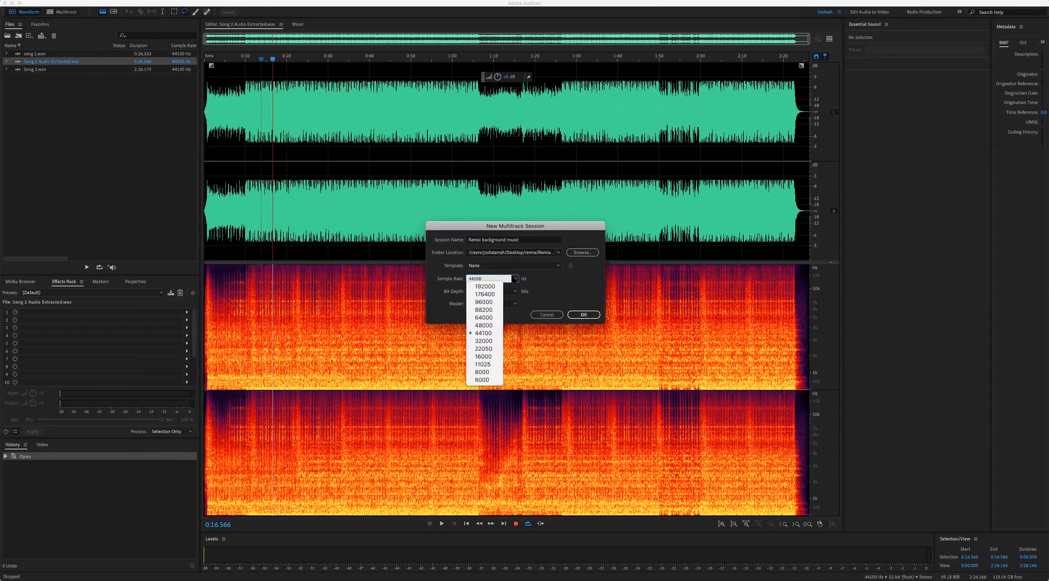
pyautogui.click(488, 296)
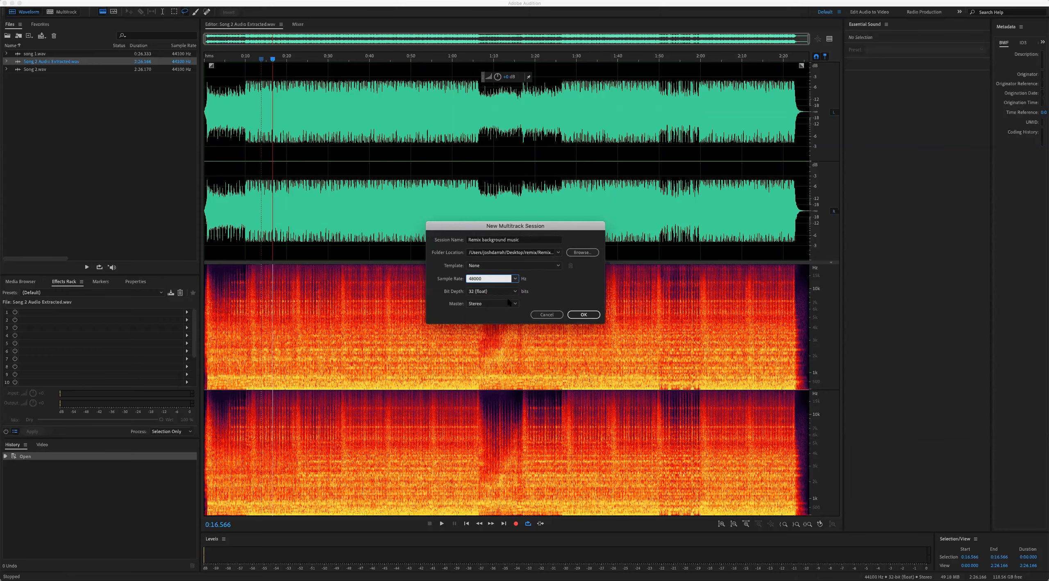
pyautogui.click(583, 314)
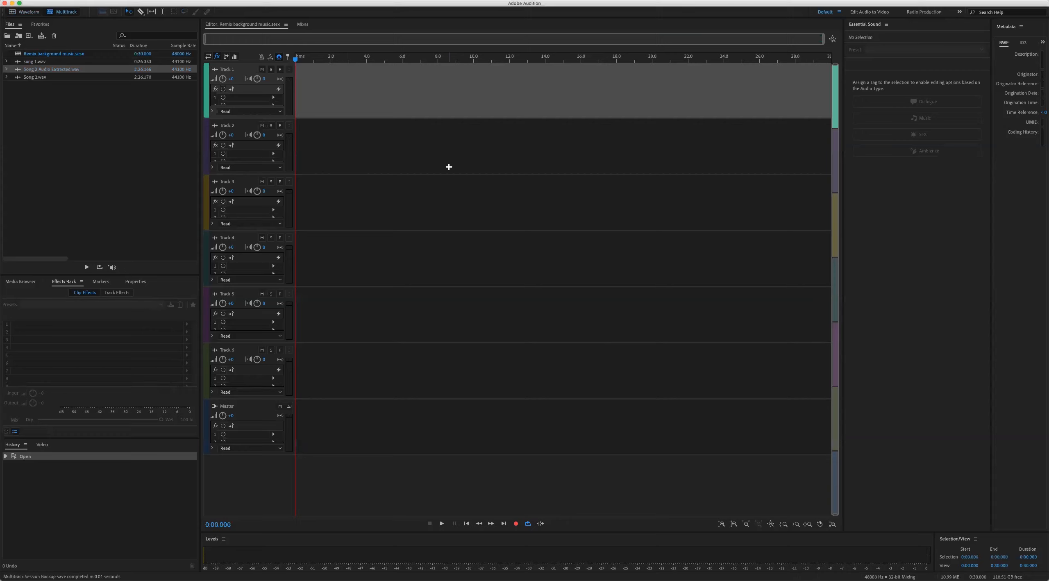
# - Place Song 2 Audio Extracted.wav at the start of Track 1 and show the clip's full length
pyautogui.moveTo(19, 71); pyautogui.dragTo(298, 98)
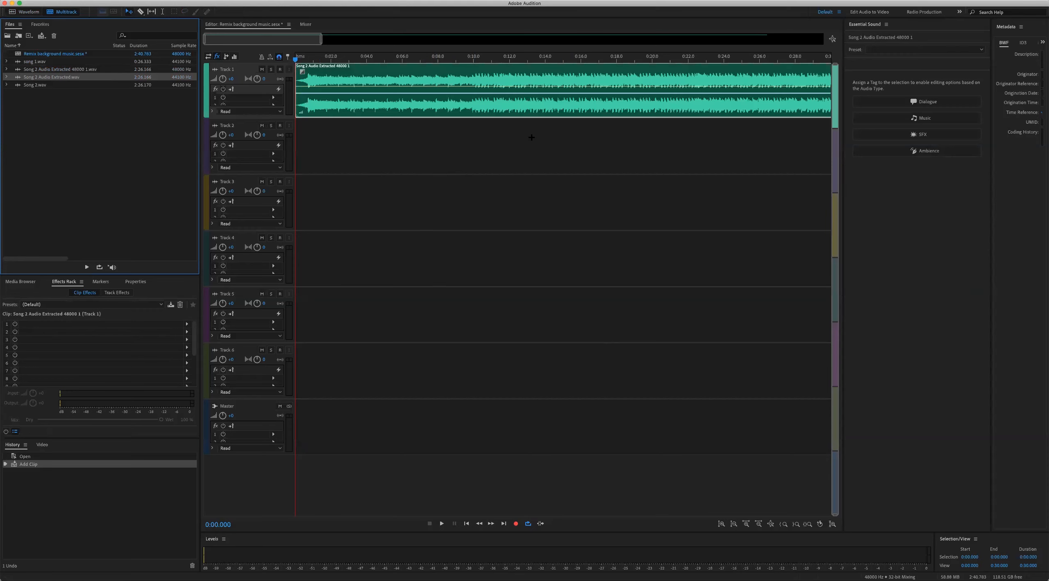
pyautogui.scroll(-10, 563, 175)
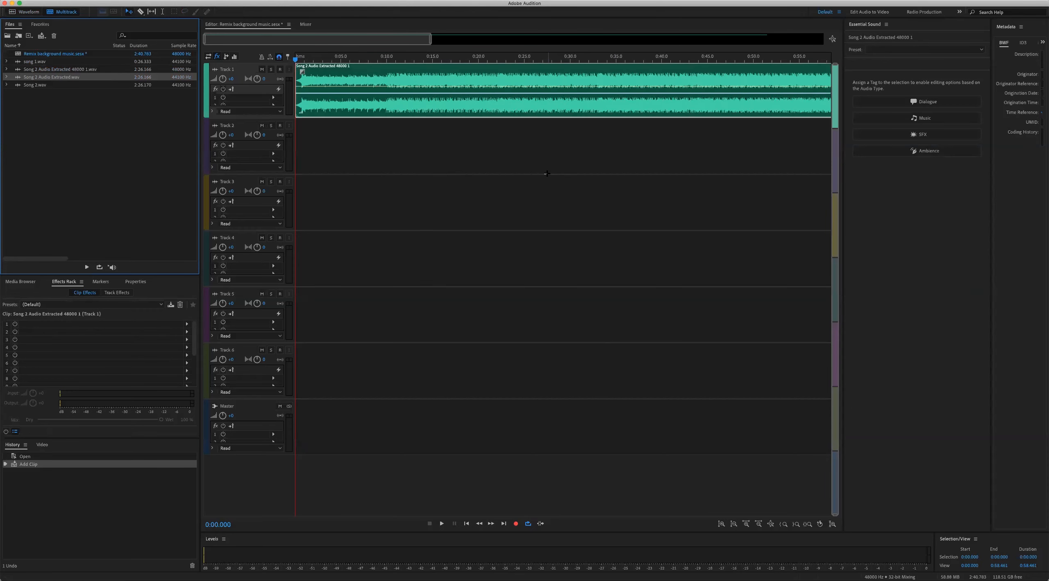
pyautogui.scroll(-5, 536, 166)
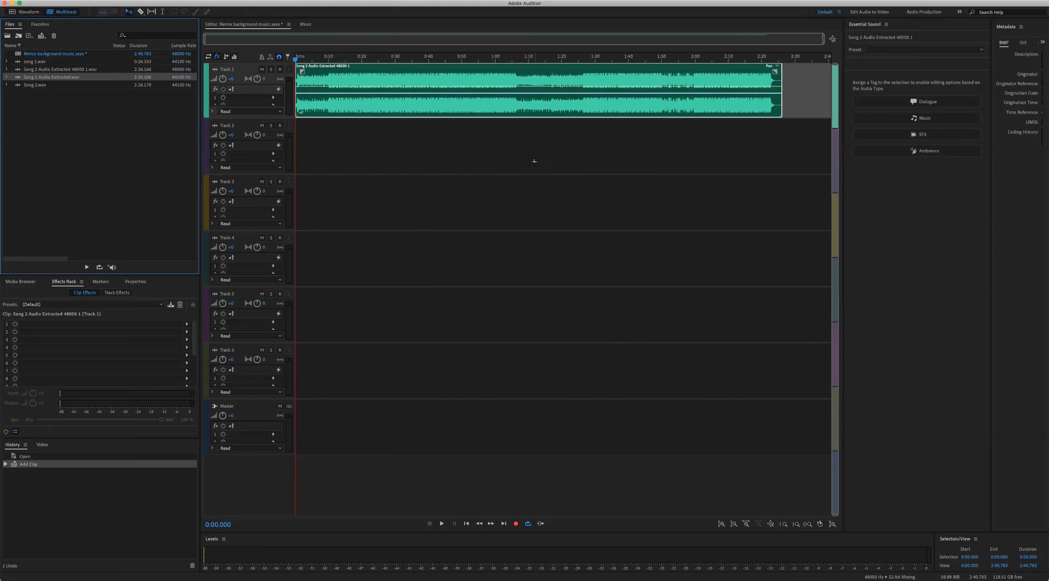
# - Move the playhead to the end of the Track 1 song clip and enable Remix on the clip
pyautogui.click(784, 58)
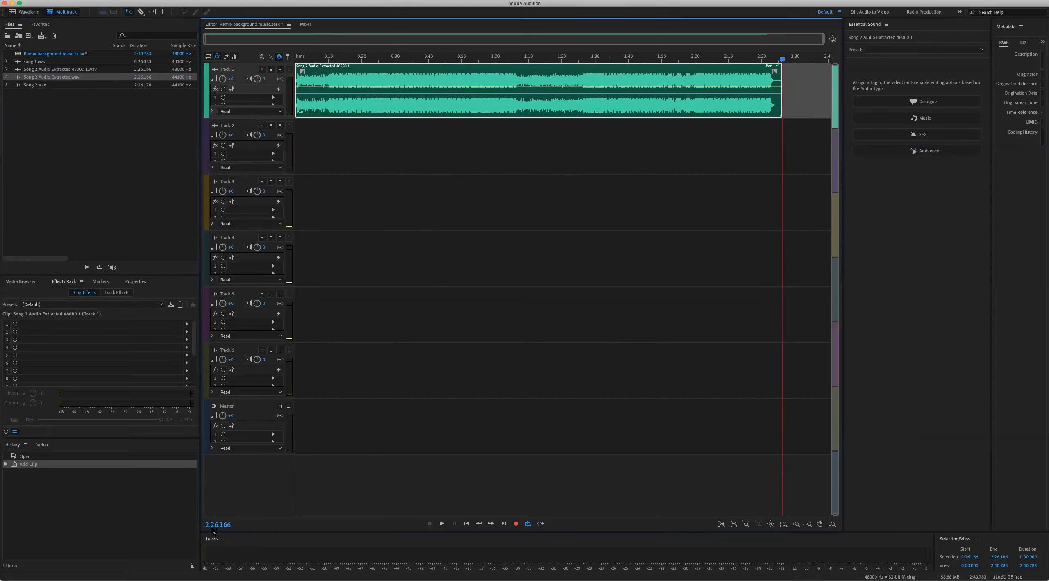
pyautogui.moveTo(494, 532); pyautogui.dragTo(513, 333)
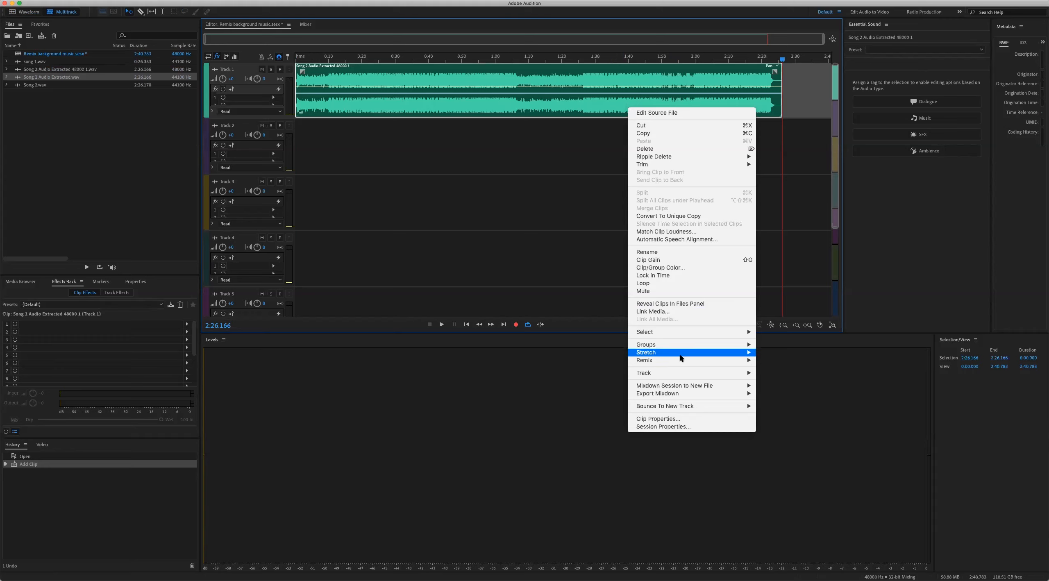
pyautogui.click(784, 361)
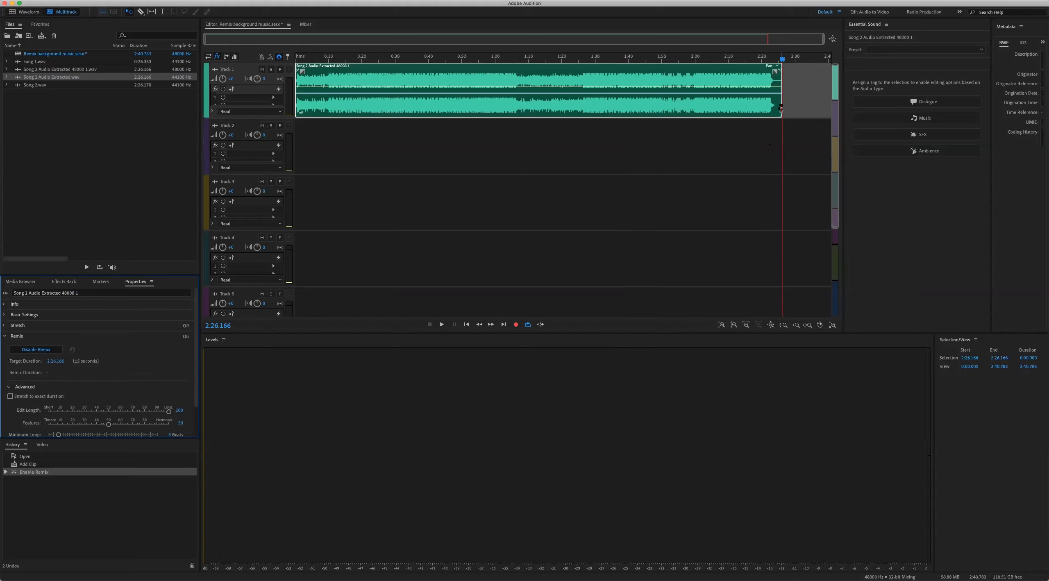
# - Shorten the song clip in Track 1 with Remix to a target duration of 1:30
pyautogui.moveTo(780, 109); pyautogui.dragTo(709, 104)
pyautogui.press('super+z')
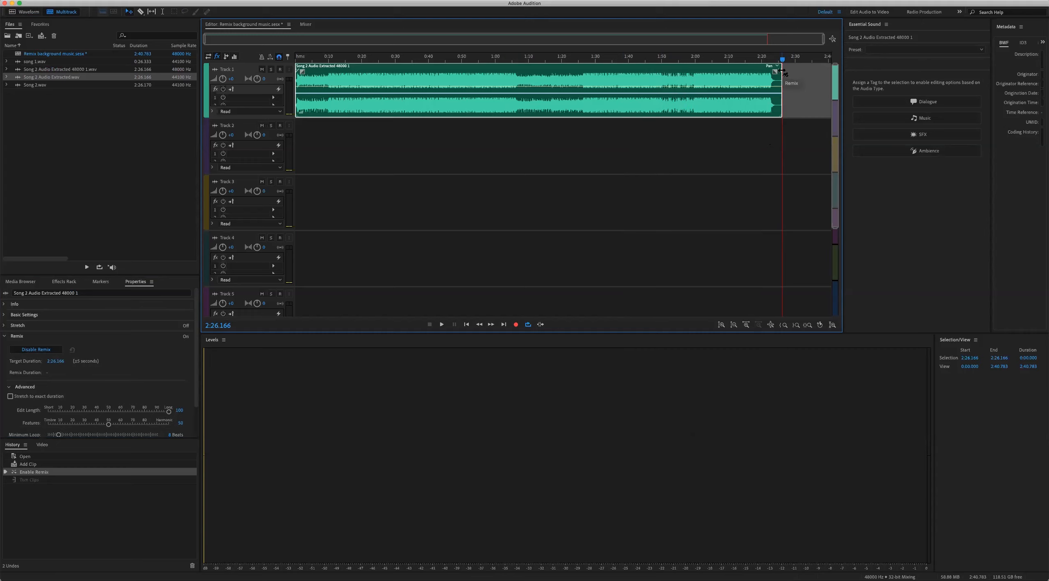
pyautogui.moveTo(781, 73); pyautogui.dragTo(595, 79)
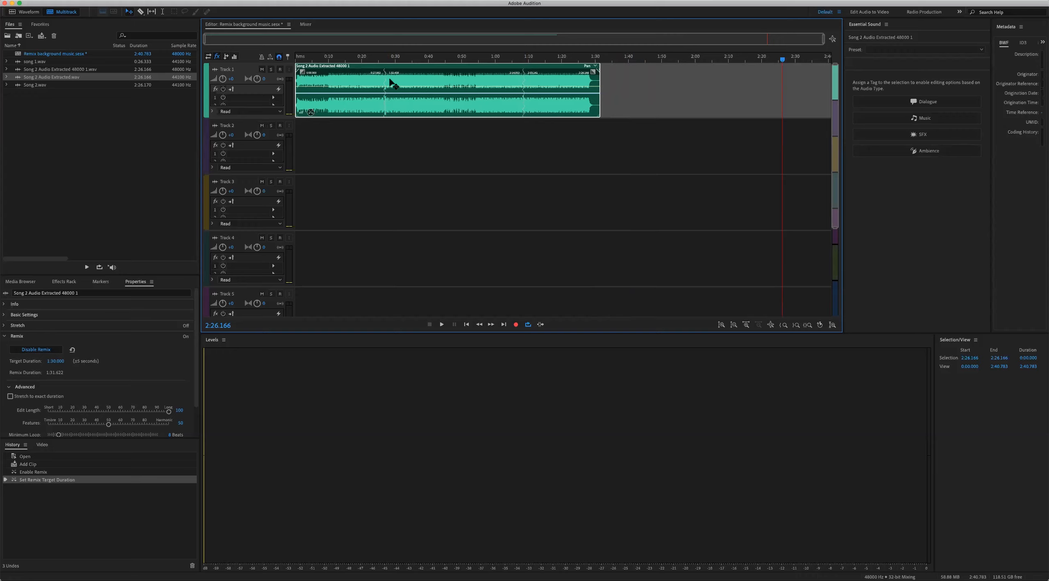
# - Listen to the shortened remix across its first transition, playing from about 0:21
pyautogui.click(379, 60)
pyautogui.scroll(1, 631, 274)
pyautogui.scroll(3, 631, 274)
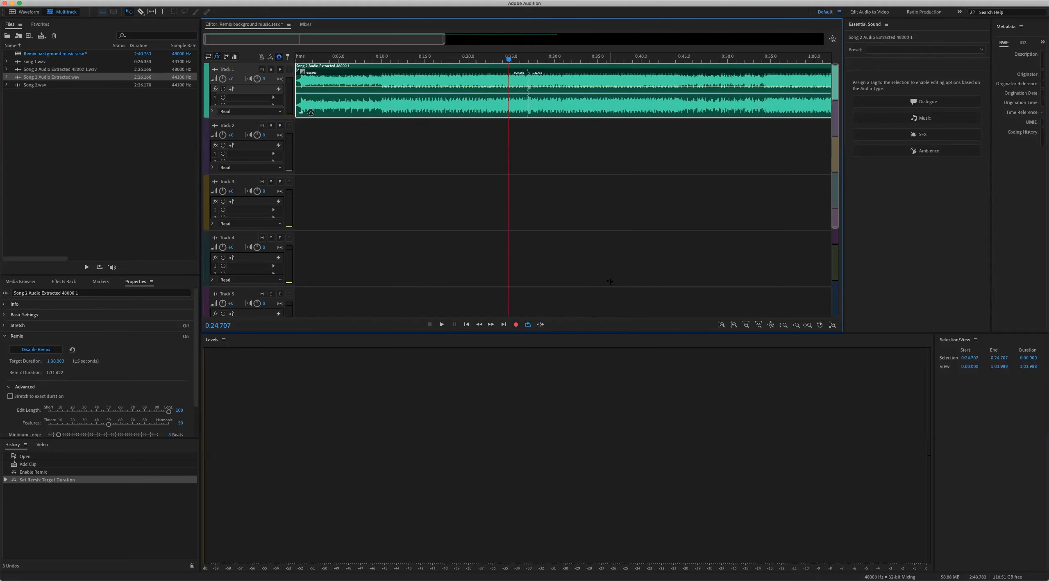
pyautogui.click(478, 80)
pyautogui.press('space')
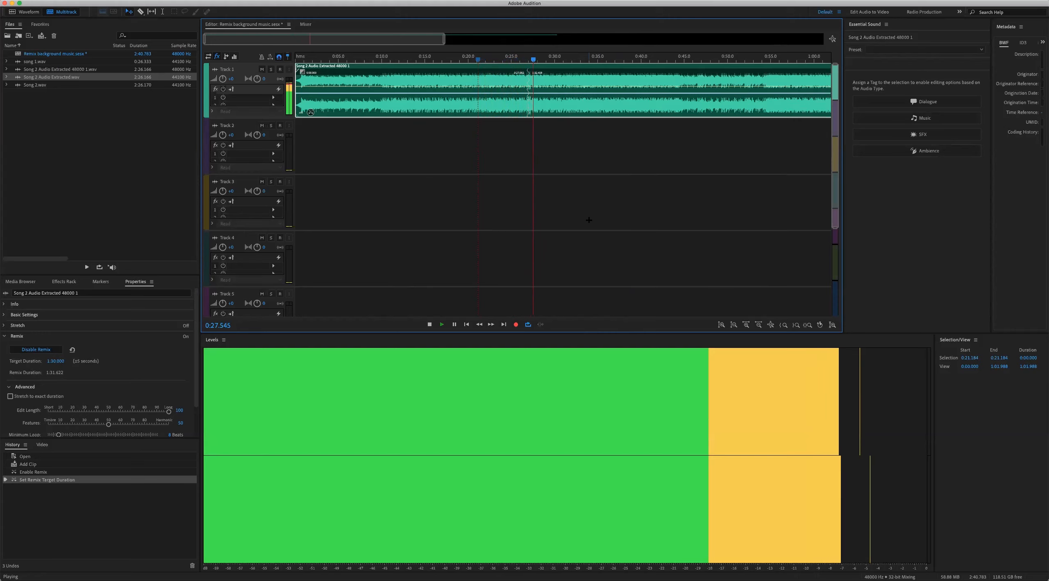
pyautogui.press('space')
# - Listen to the shortened remix across its second transition, playing from about 1:07
pyautogui.scroll(-1, 654, 174)
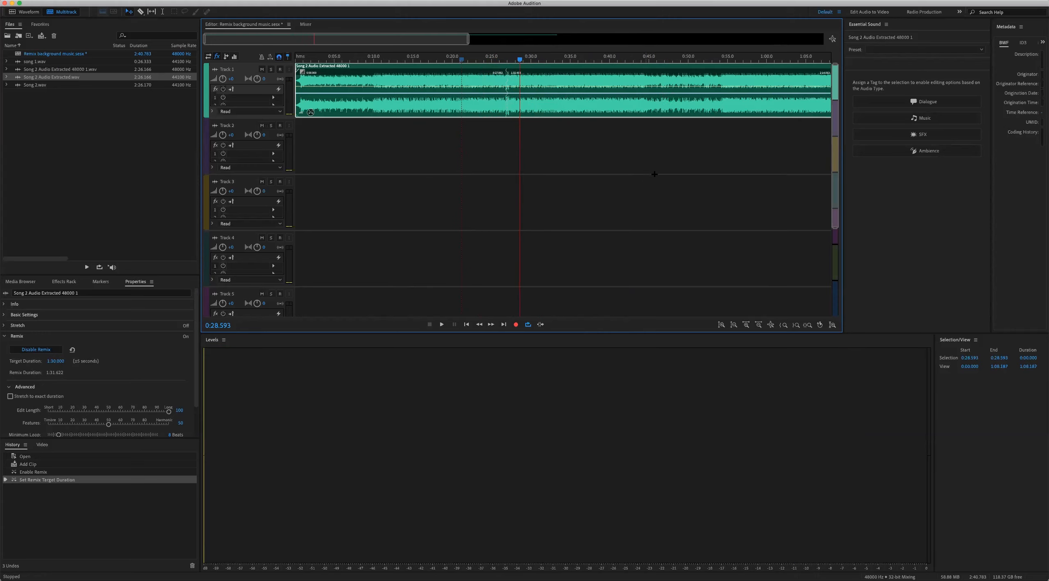
pyautogui.scroll(1, 662, 95)
pyautogui.click(740, 82)
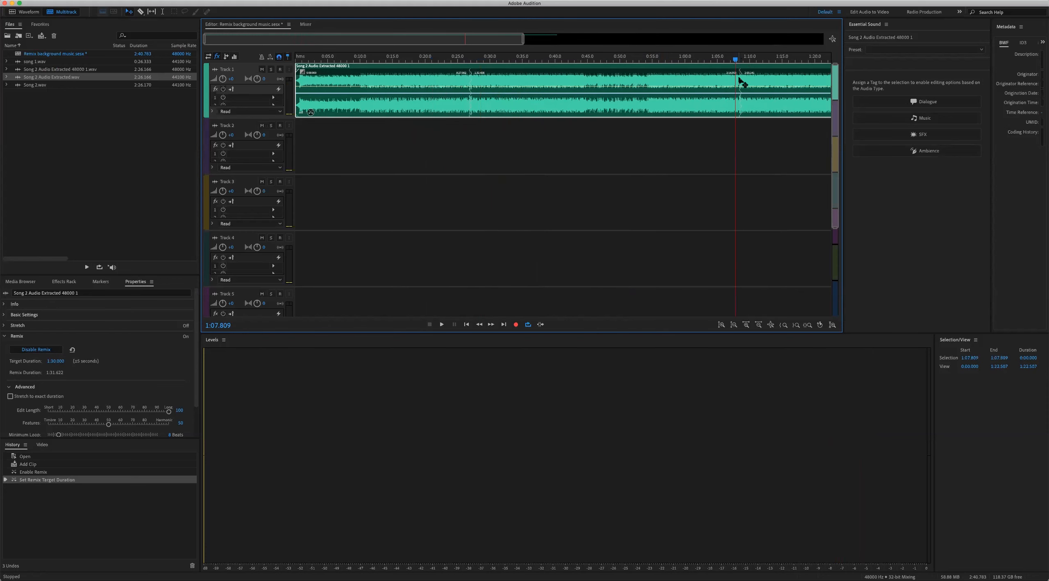
pyautogui.hscroll(5, 720, 119)
pyautogui.scroll(1, 582, 118)
pyautogui.press('space')
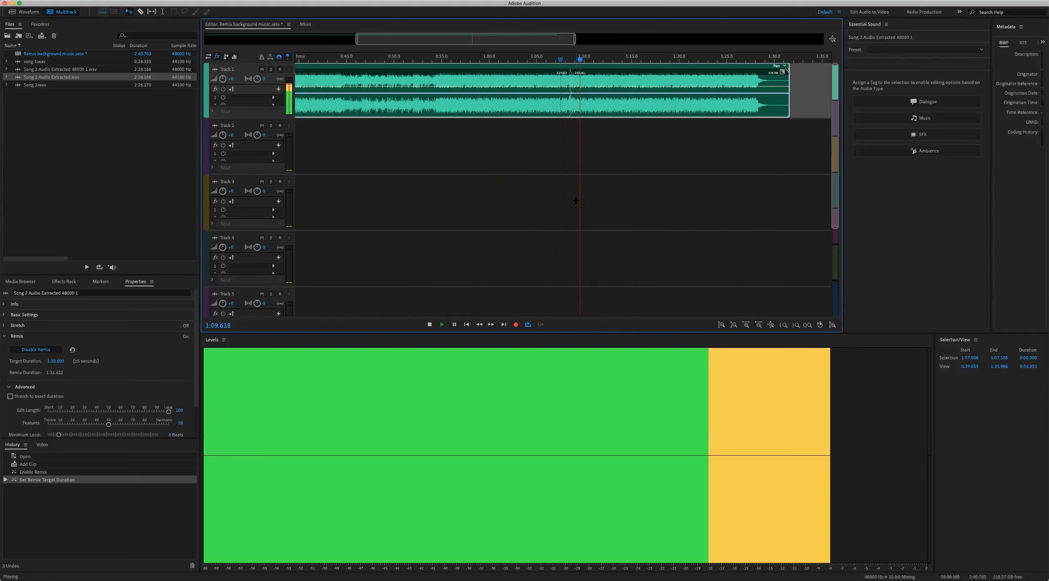
pyautogui.press('space')
# - Undo the shortened remix and extend the song clip with Remix to a target duration of 3:30
pyautogui.scroll(-5, 676, 255)
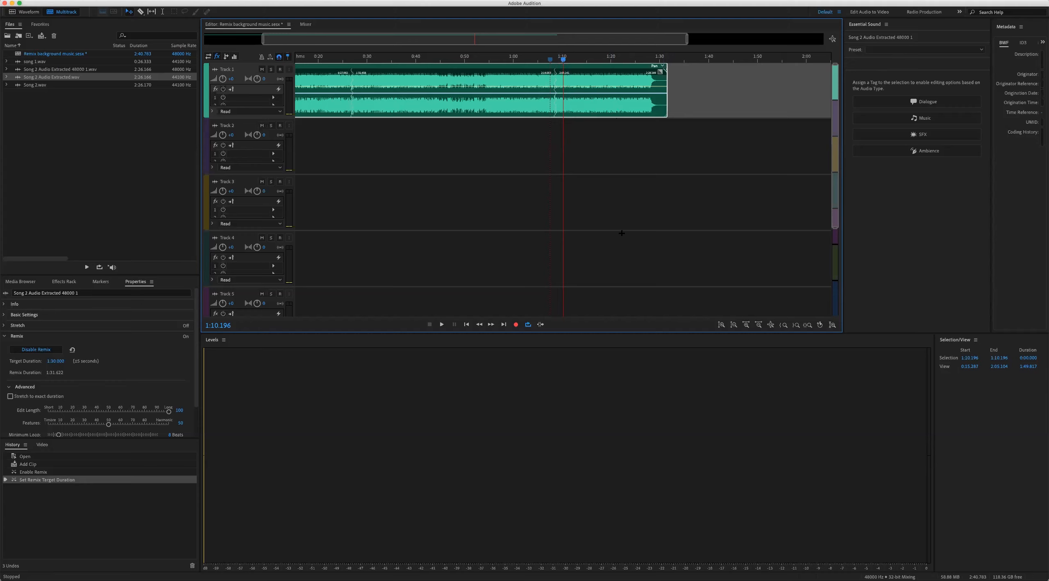
pyautogui.press('super+z')
pyautogui.press('\\')
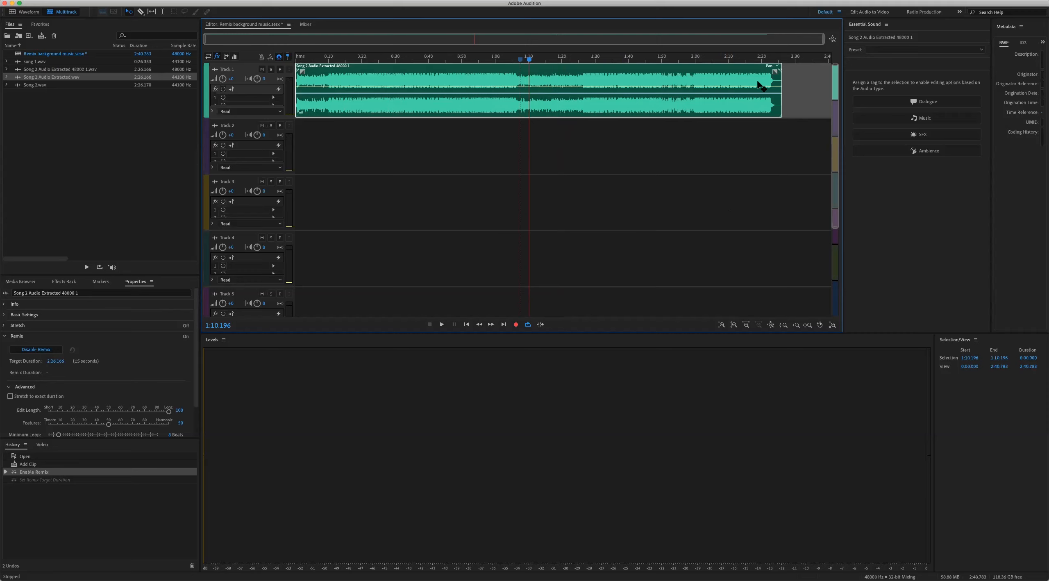
pyautogui.moveTo(783, 73); pyautogui.dragTo(824, 77)
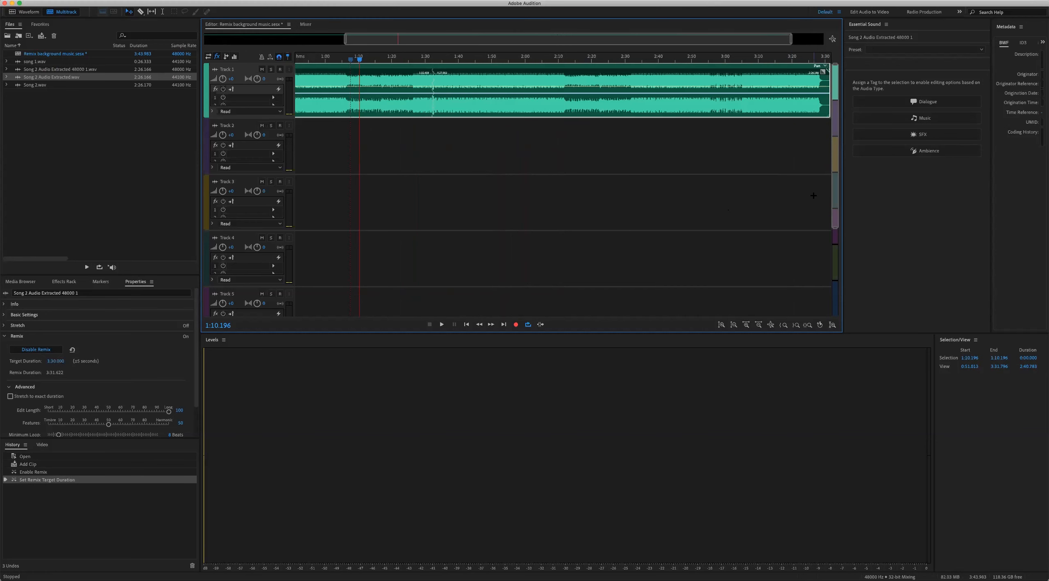
# - Listen to the extended remix across its transition, playing from about 1:30
pyautogui.hscroll(-10, 557, 92)
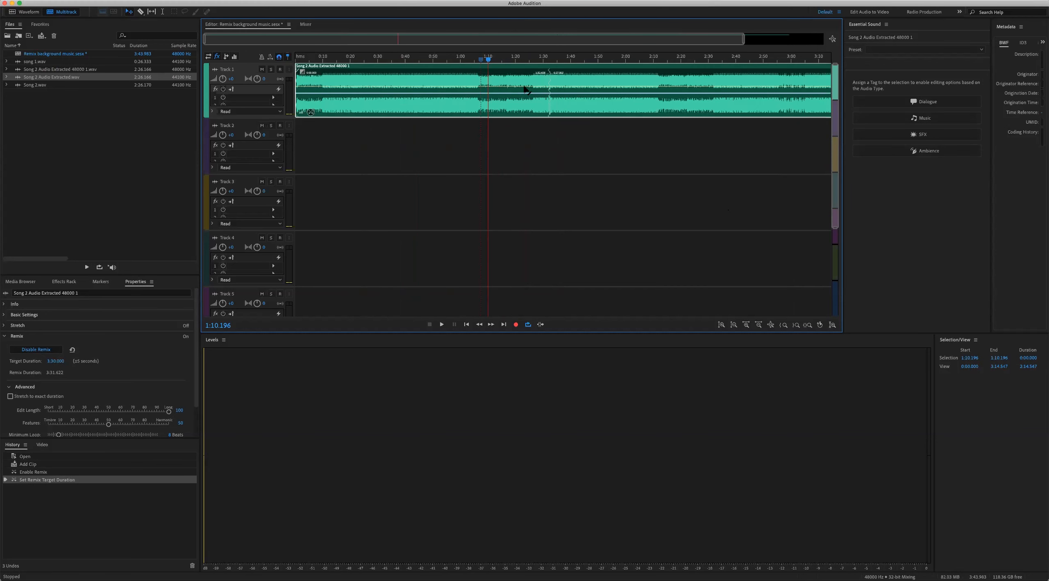
pyautogui.scroll(-1, 553, 110)
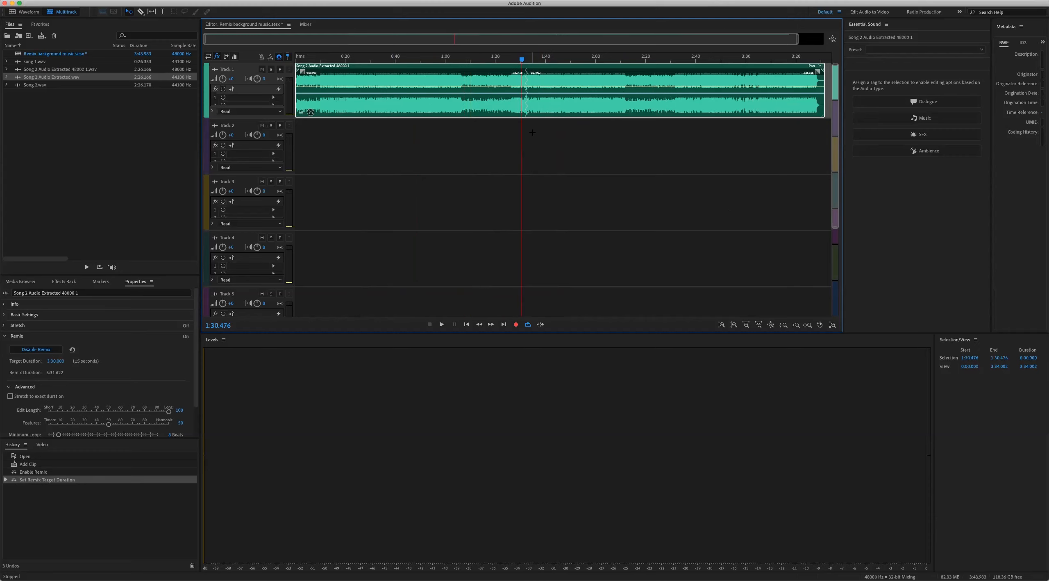
pyautogui.press('=')
pyautogui.moveTo(563, 61); pyautogui.dragTo(561, 61)
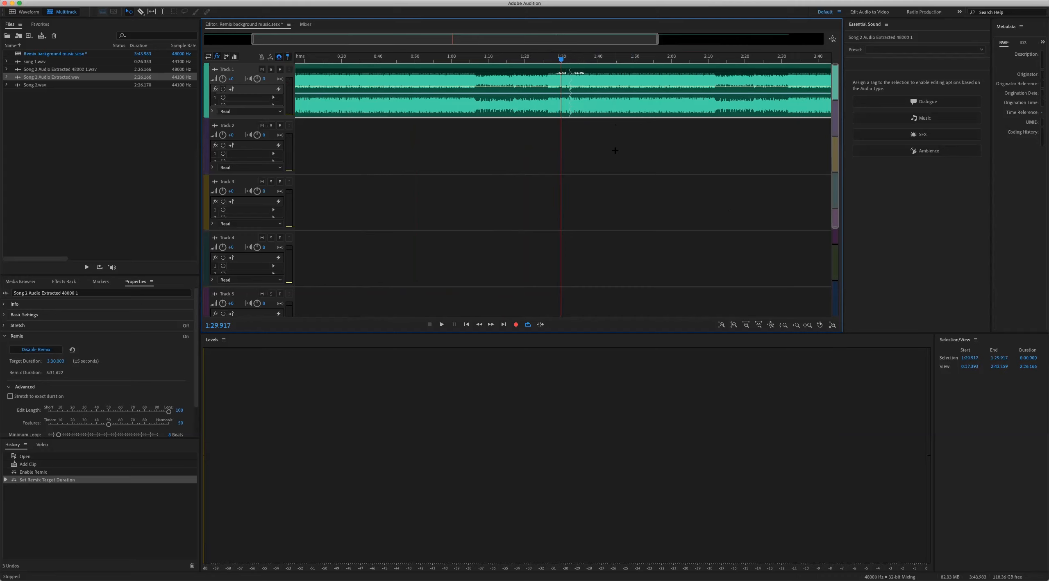
pyautogui.press('space')
pyautogui.press('=')
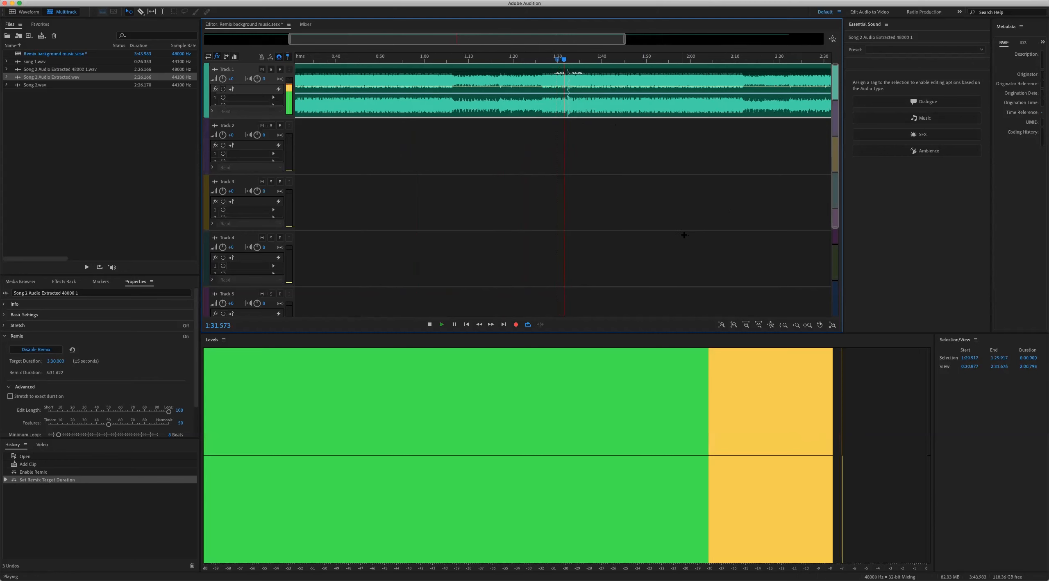
pyautogui.press('=')
pyautogui.press('=')
pyautogui.press('space')
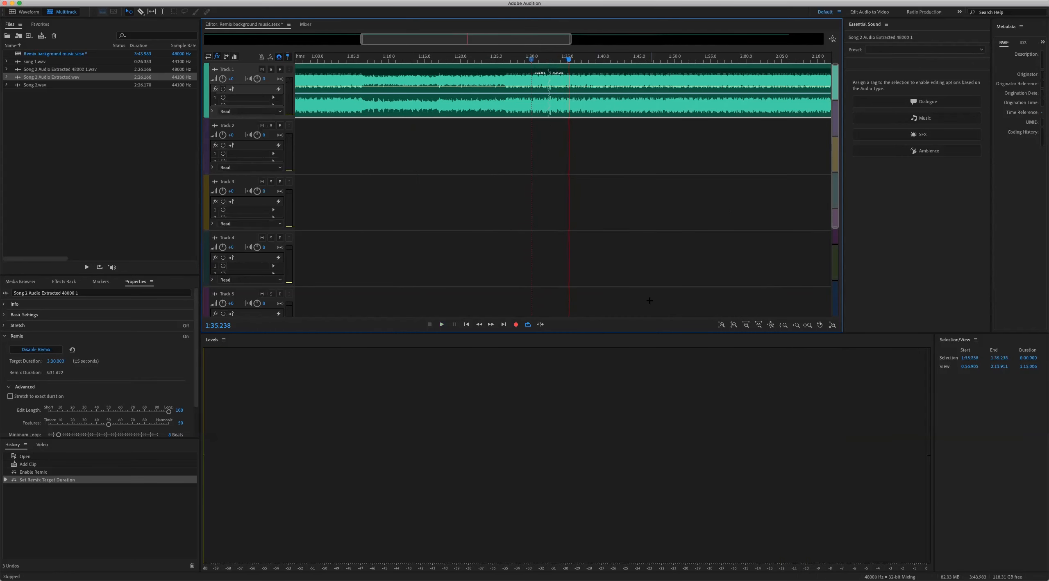
# - Show the whole song clip and shorten its remix to a target duration of about 3:14.187
pyautogui.press('\\')
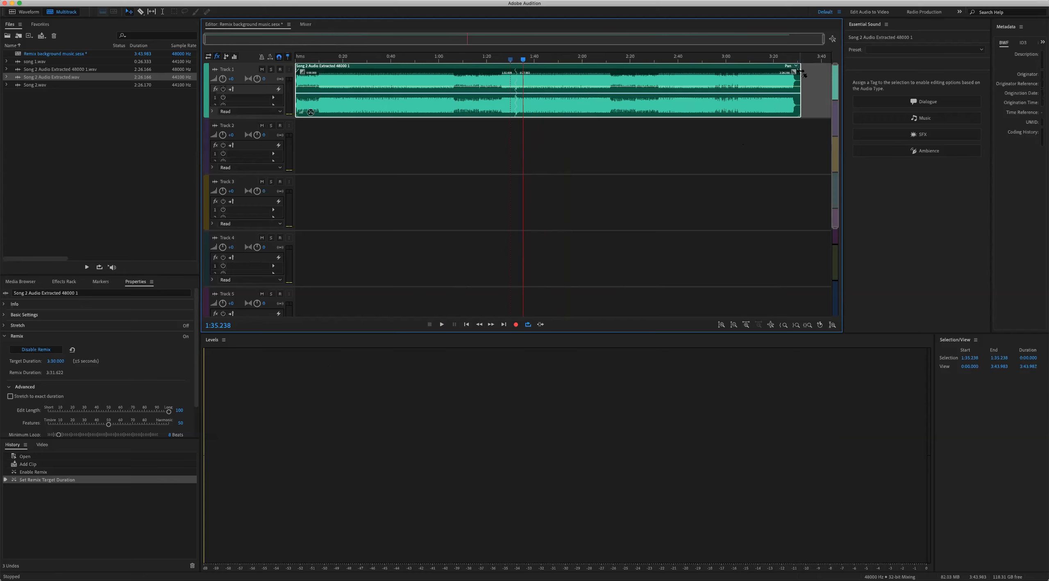
pyautogui.click(764, 58)
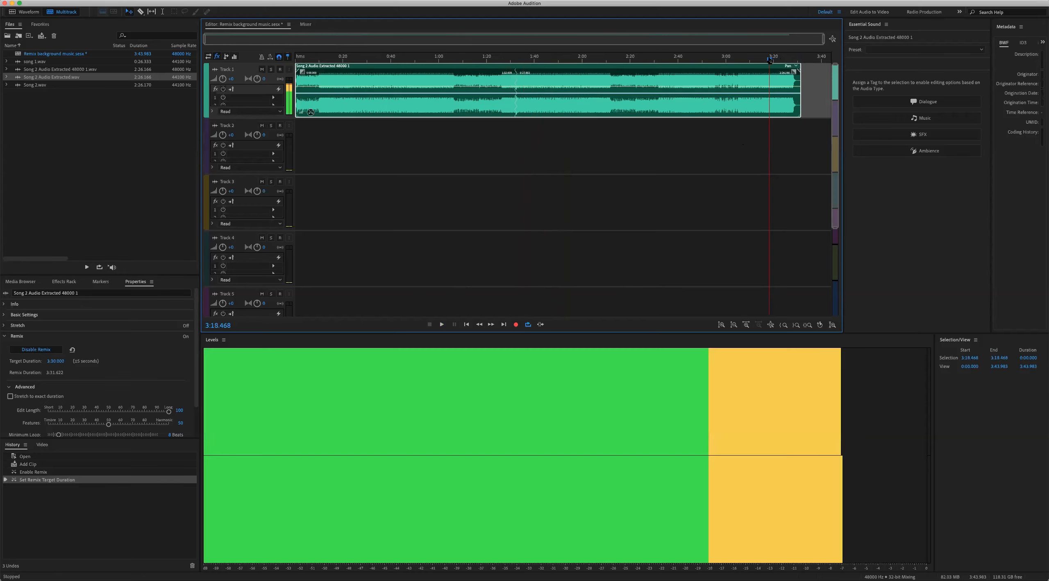
pyautogui.click(759, 60)
pyautogui.moveTo(801, 74); pyautogui.dragTo(759, 76)
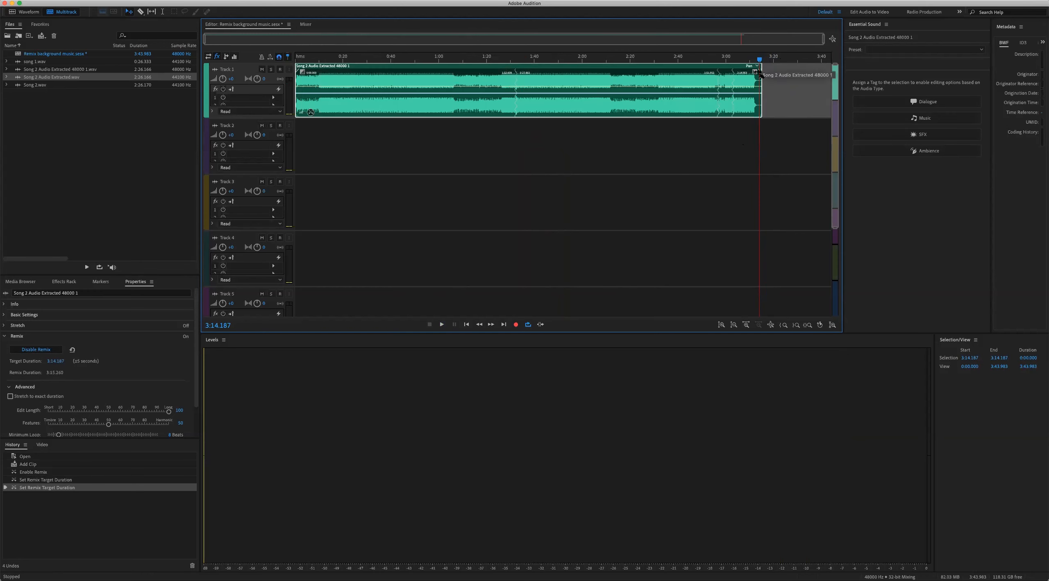
# - Readjust the remixed clip's end to a target duration of about 3:15.837, aligning the music's final hit near 3:14.5
pyautogui.press('=')
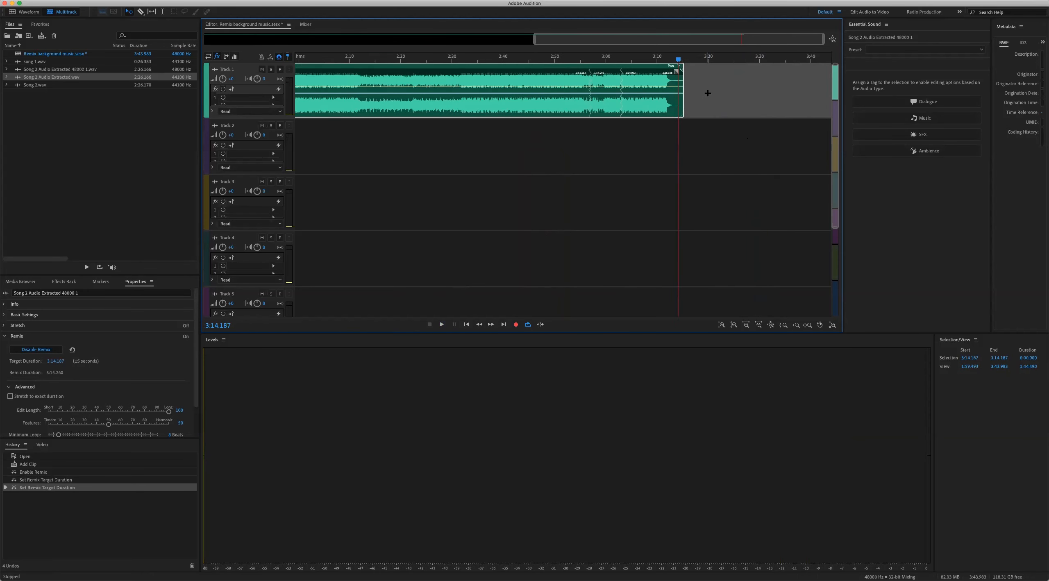
pyautogui.moveTo(684, 73); pyautogui.dragTo(697, 74)
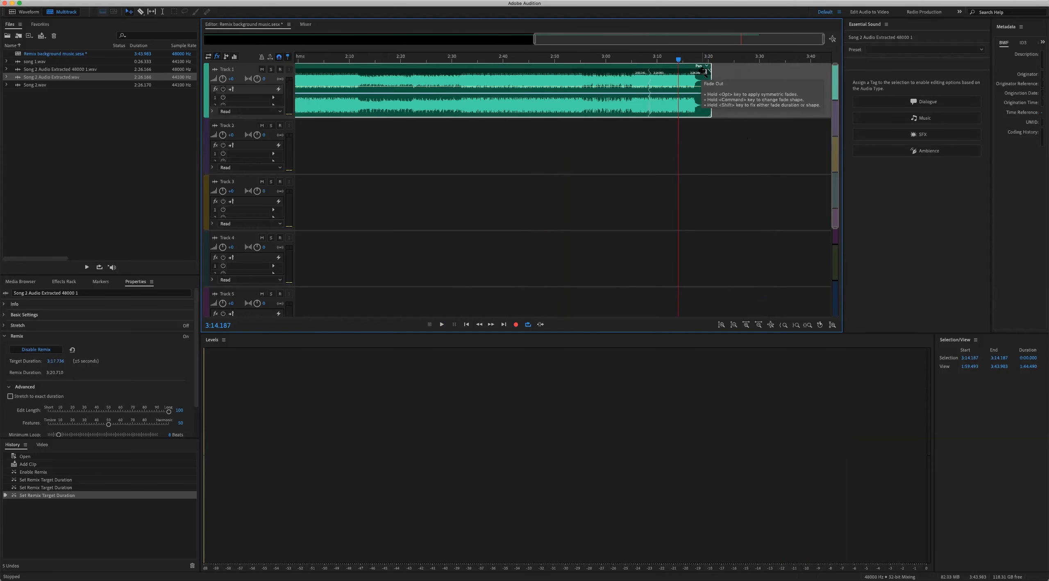
pyautogui.moveTo(712, 72); pyautogui.dragTo(697, 74)
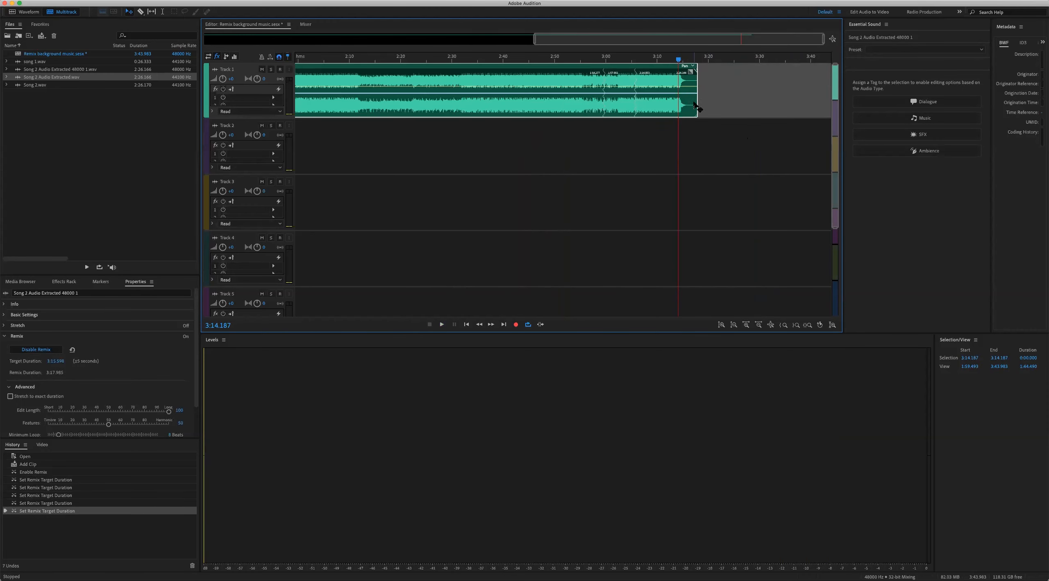
pyautogui.moveTo(678, 58); pyautogui.dragTo(680, 58)
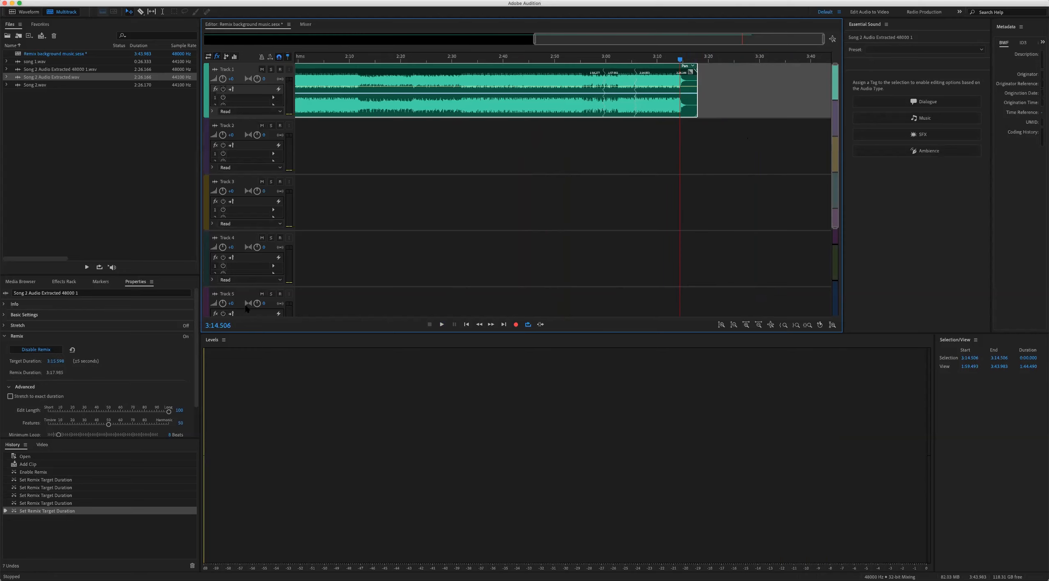
pyautogui.moveTo(697, 75)
pyautogui.mouseDown()
pyautogui.moveTo(711, 97)
pyautogui.moveTo(697, 80)
pyautogui.moveTo(695, 89)
pyautogui.mouseUp()
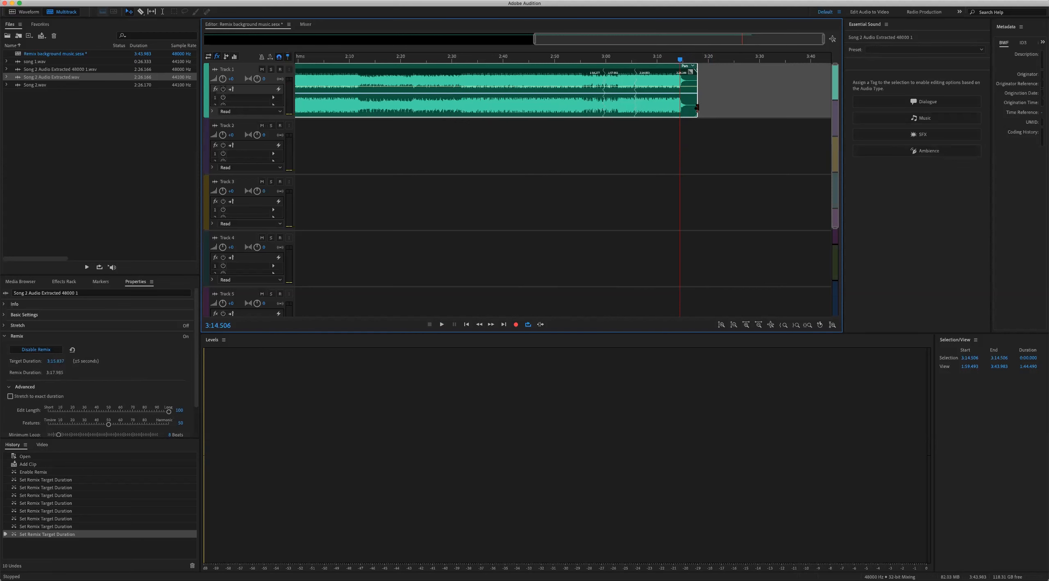
# - Listen to the readjusted remix across its second transition, playing from about 2:57.2
pyautogui.scroll(-6, 697, 138)
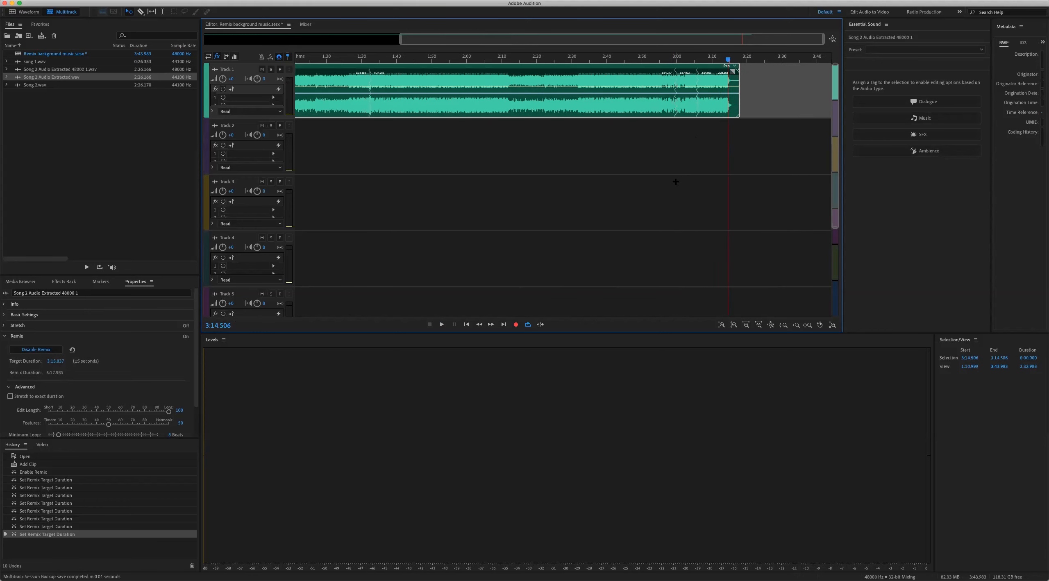
pyautogui.scroll(-2, 685, 148)
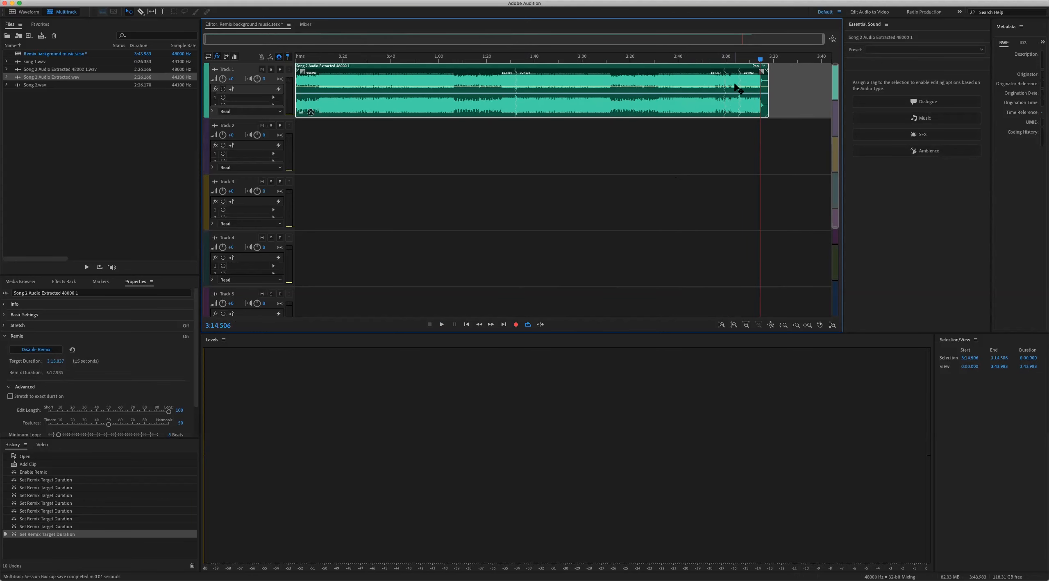
pyautogui.click(728, 73)
pyautogui.scroll(3, 686, 97)
pyautogui.scroll(1, 687, 96)
pyautogui.click(614, 148)
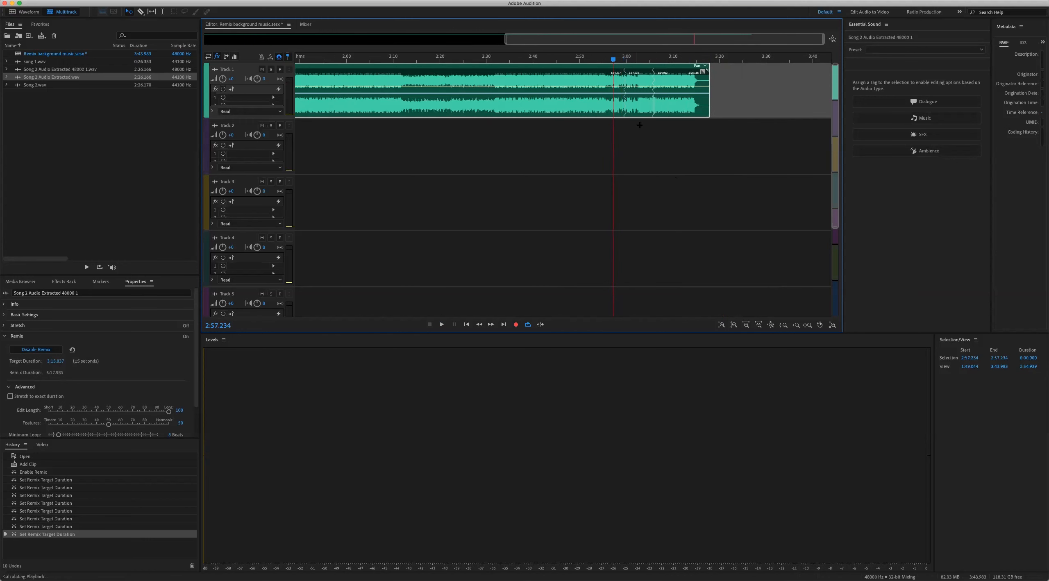
pyautogui.press('space')
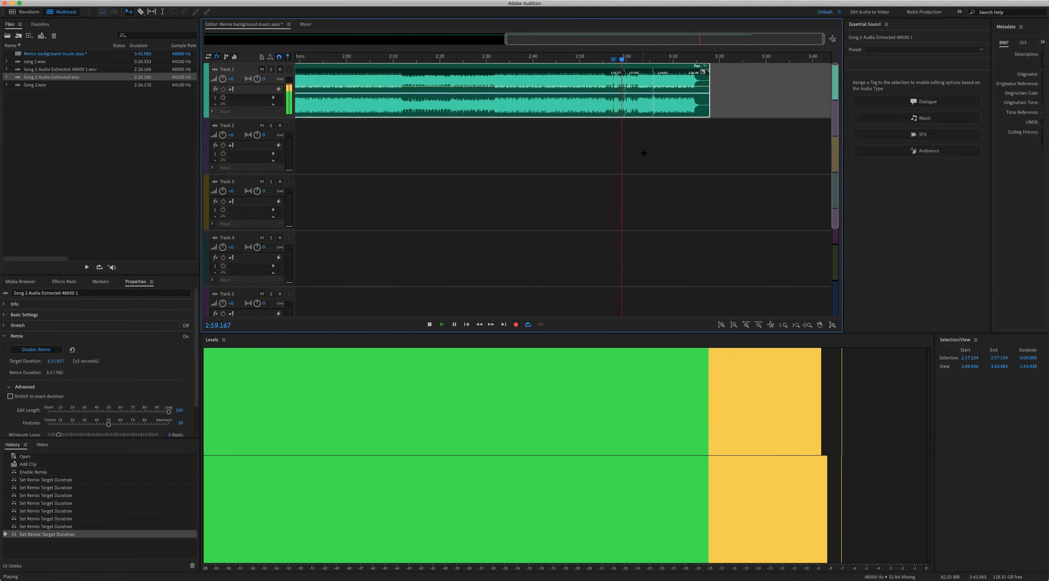
pyautogui.press('space')
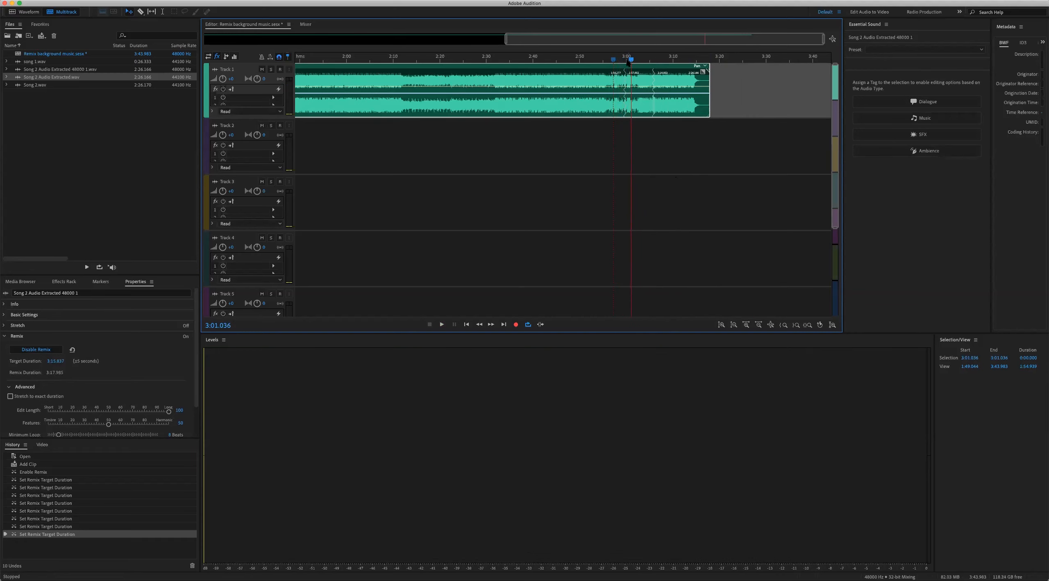
# - Replay the remix's second transition from about 2:57.8
pyautogui.click(623, 56)
pyautogui.scroll(2, 624, 57)
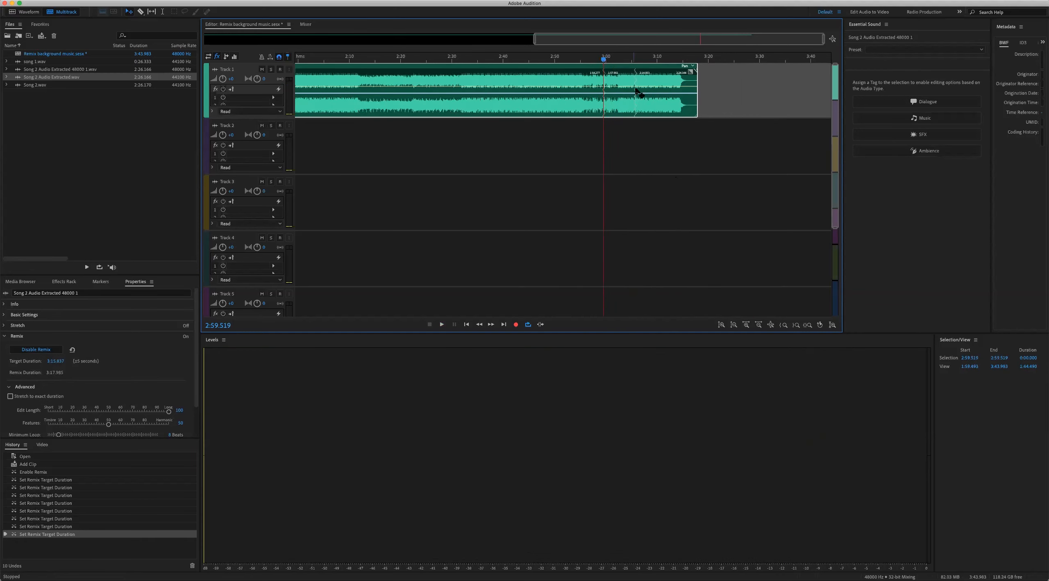
pyautogui.click(592, 82)
pyautogui.click(570, 58)
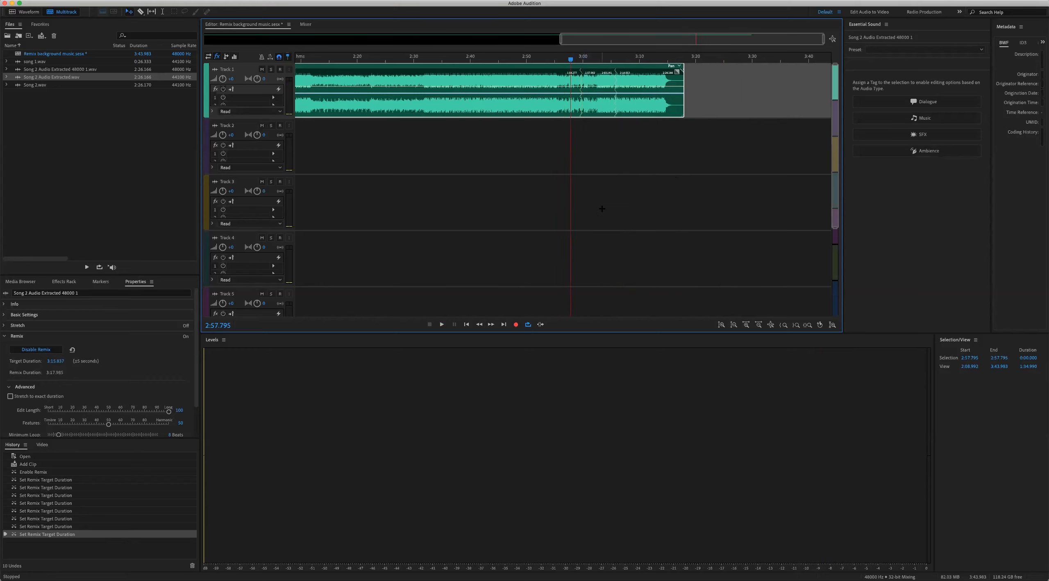
pyautogui.press('space')
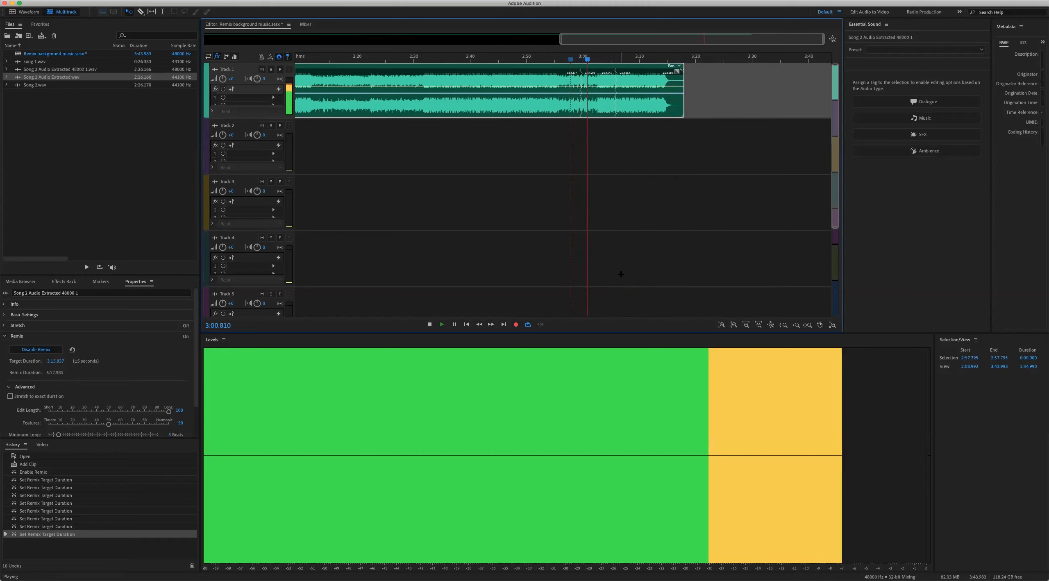
pyautogui.press('space')
# - Listen to the remix across its last transition, playing from about 3:03.9
pyautogui.click(606, 59)
pyautogui.press('space')
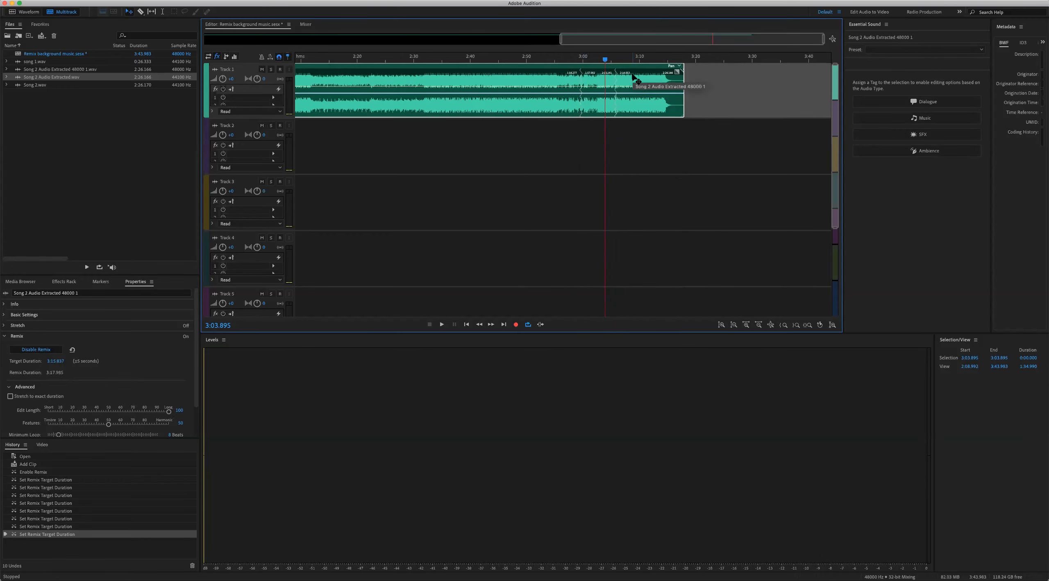
pyautogui.press('space')
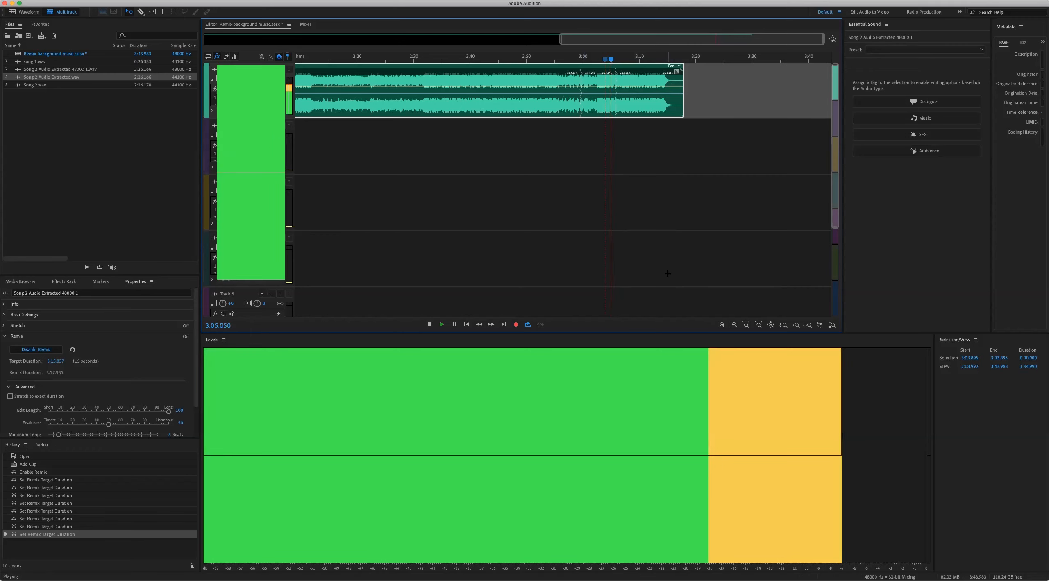
pyautogui.press('space')
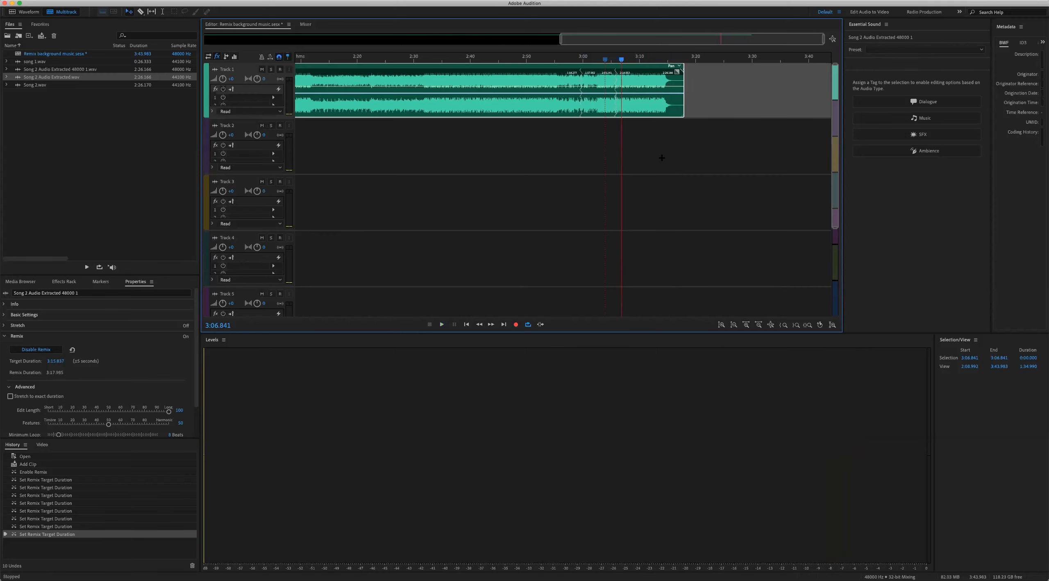
# - Place the playhead on the remixed music's final hit, at about 3:14.6, to check where it falls
pyautogui.scroll(-5, 665, 174)
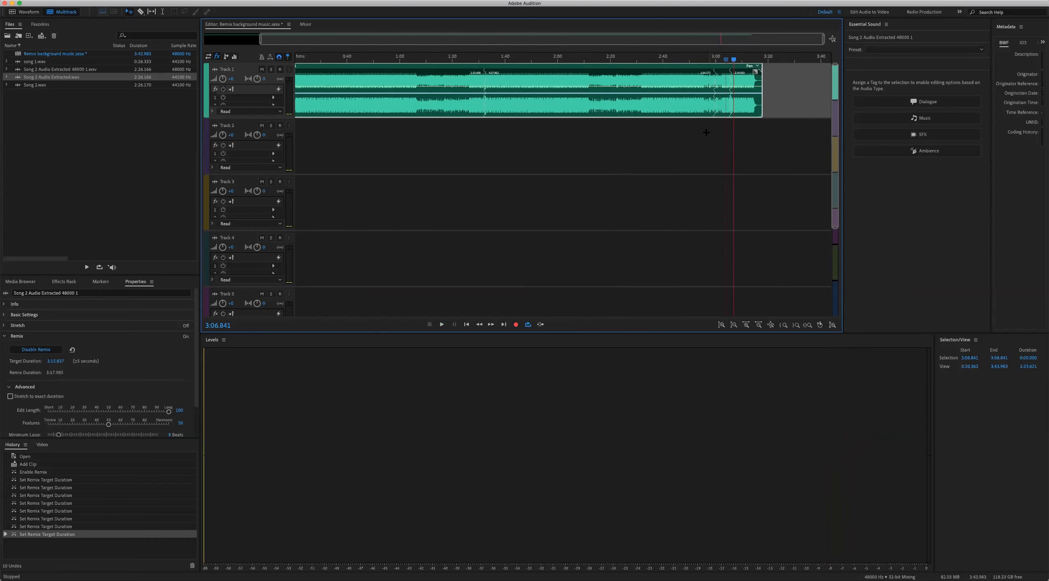
pyautogui.click(754, 54)
pyautogui.scroll(4, 754, 136)
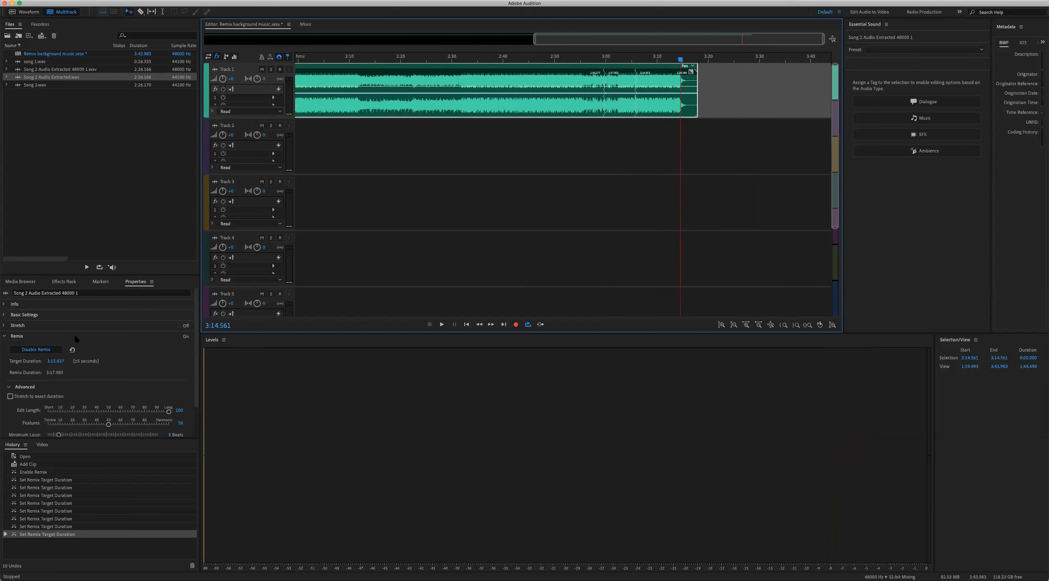
# - Display the advanced Remix parameters in the clip's properties, including edit length, features and stretch to exact duration
pyautogui.scroll(-3, 192, 346)
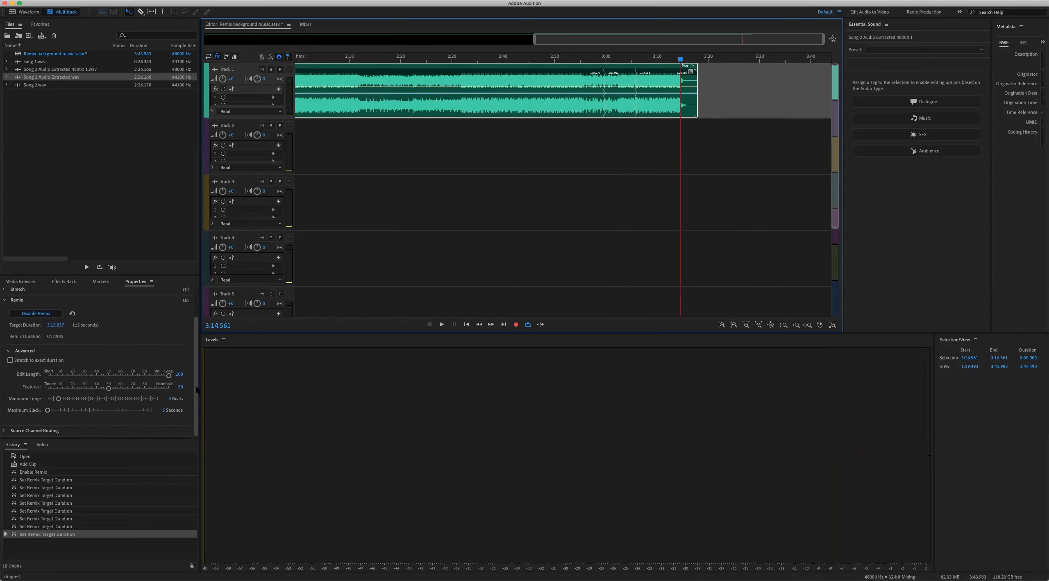
pyautogui.click(247, 0)
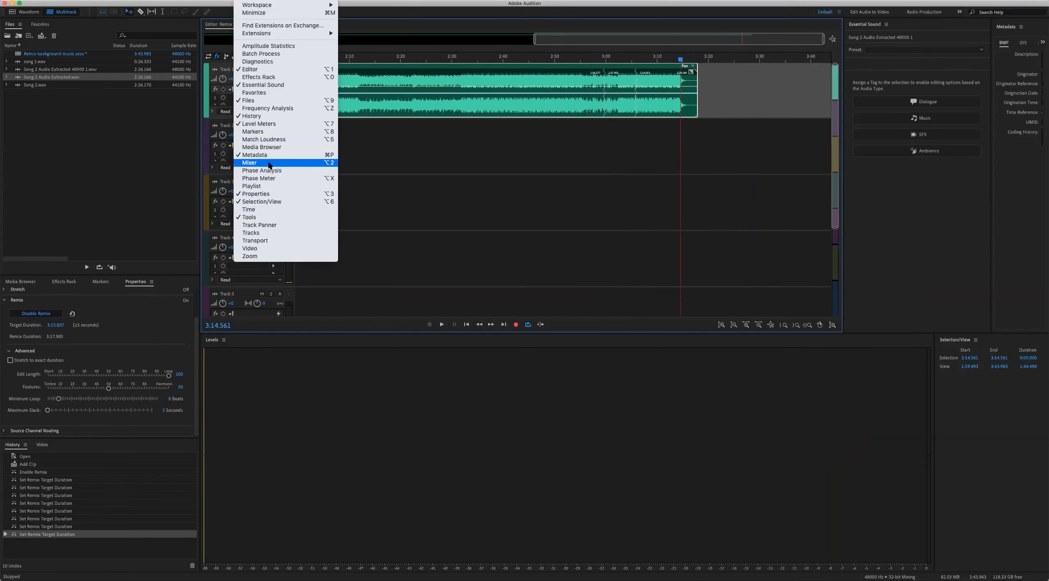
pyautogui.click(405, 154)
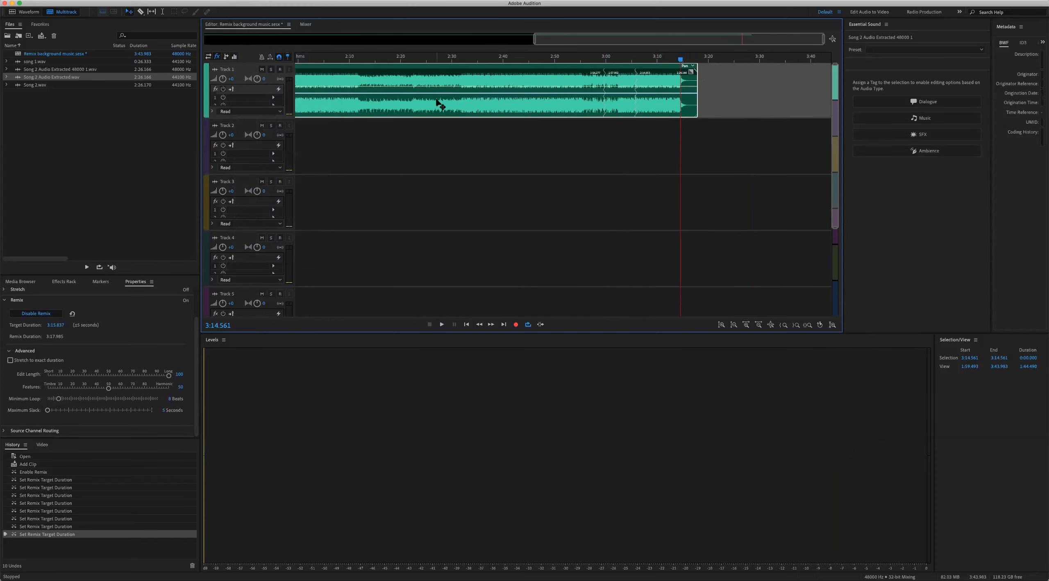
pyautogui.click(36, 302)
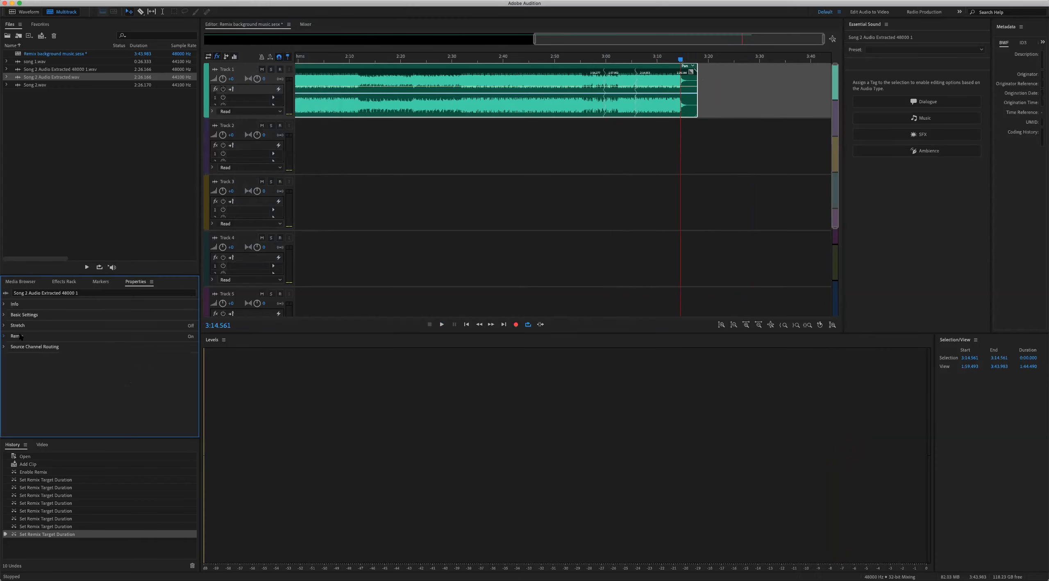
pyautogui.click(5, 337)
pyautogui.scroll(-2, 194, 343)
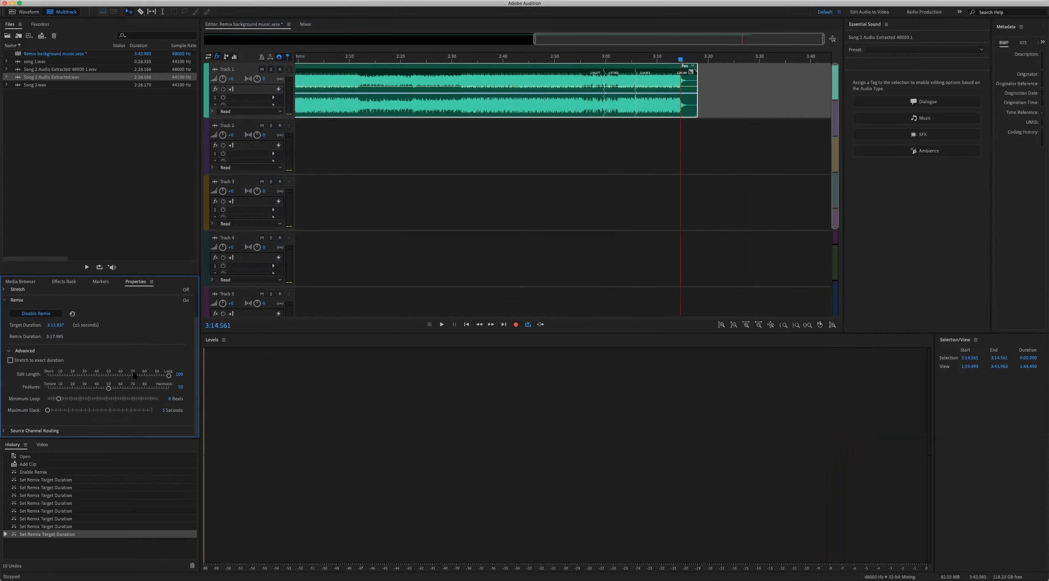
# - Position the playhead at about 3:14 and set the remix's target duration to 3:14
pyautogui.click(678, 59)
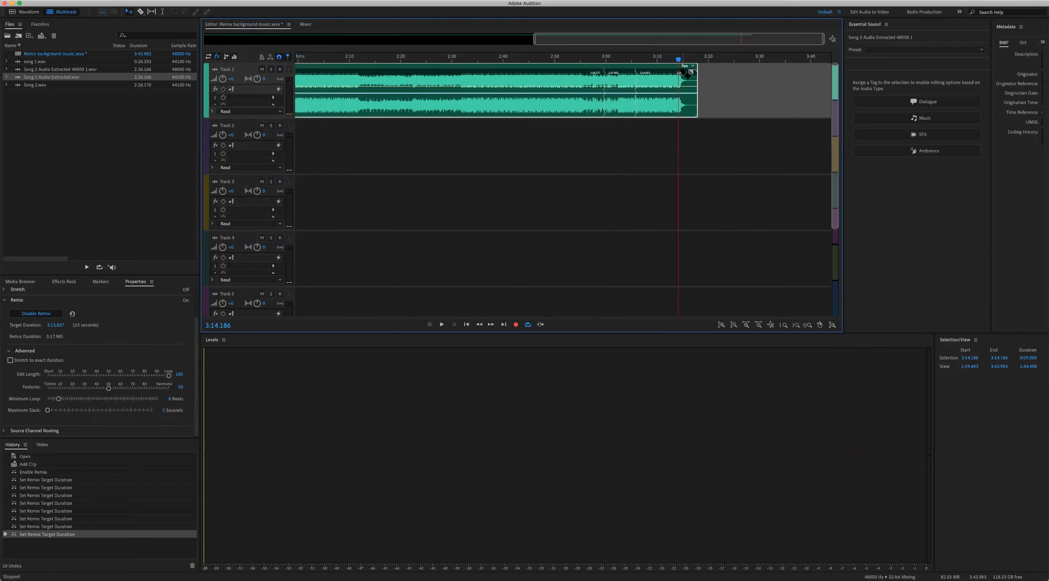
pyautogui.click(677, 60)
pyautogui.click(56, 325)
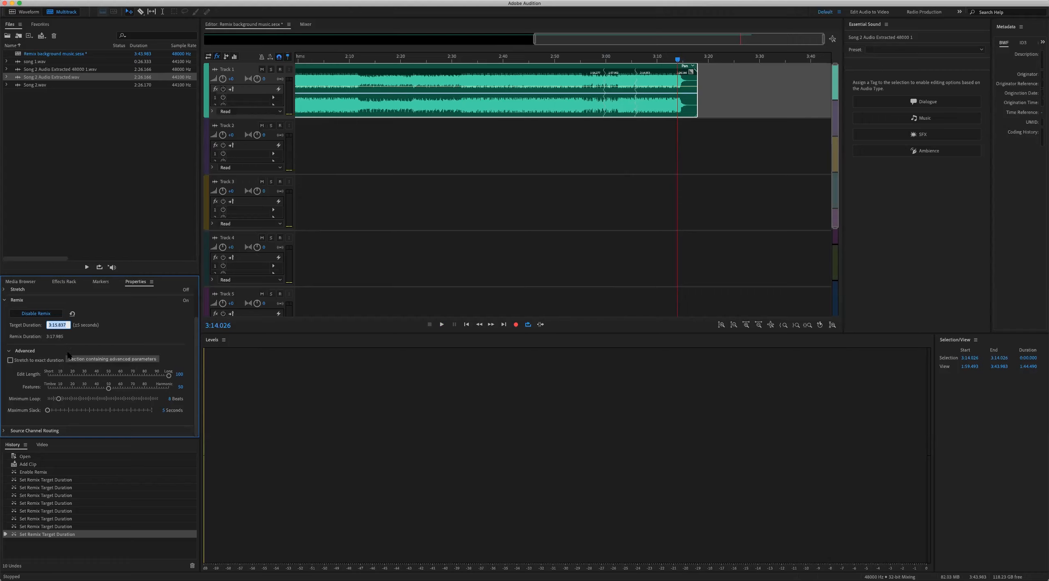
pyautogui.write('3:14')
pyautogui.press('Return')
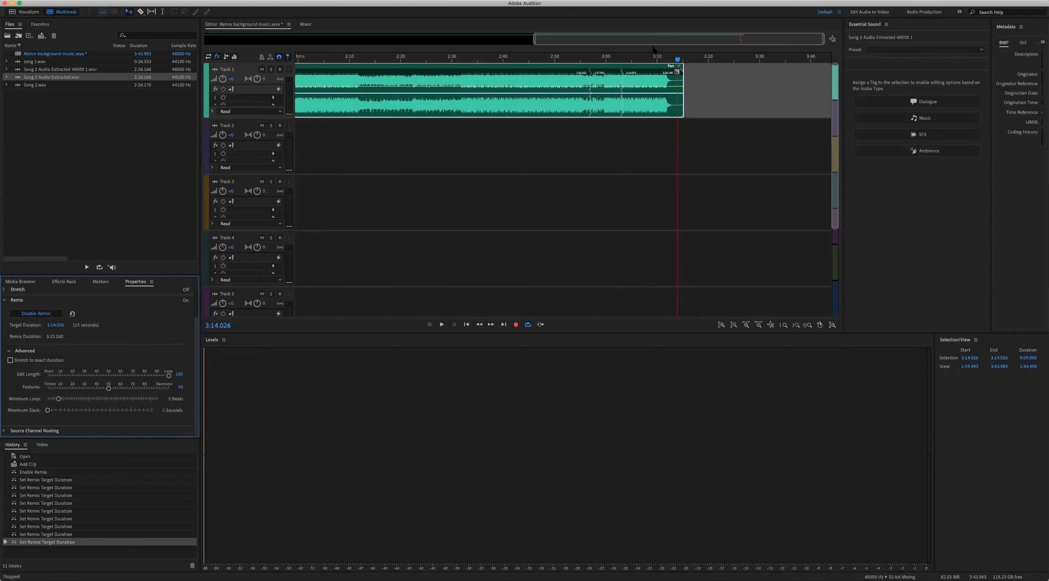
# - Move the playhead to the music's final hit at about 3:11.9 and enable Stretch to exact duration for the remix
pyautogui.click(683, 59)
pyautogui.moveTo(683, 59); pyautogui.dragTo(666, 60)
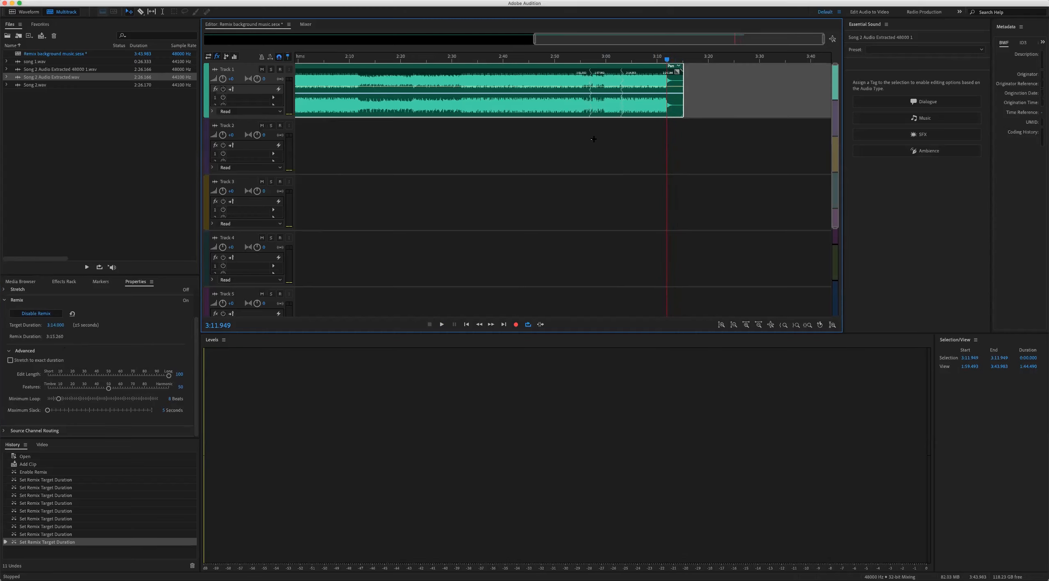
pyautogui.click(11, 360)
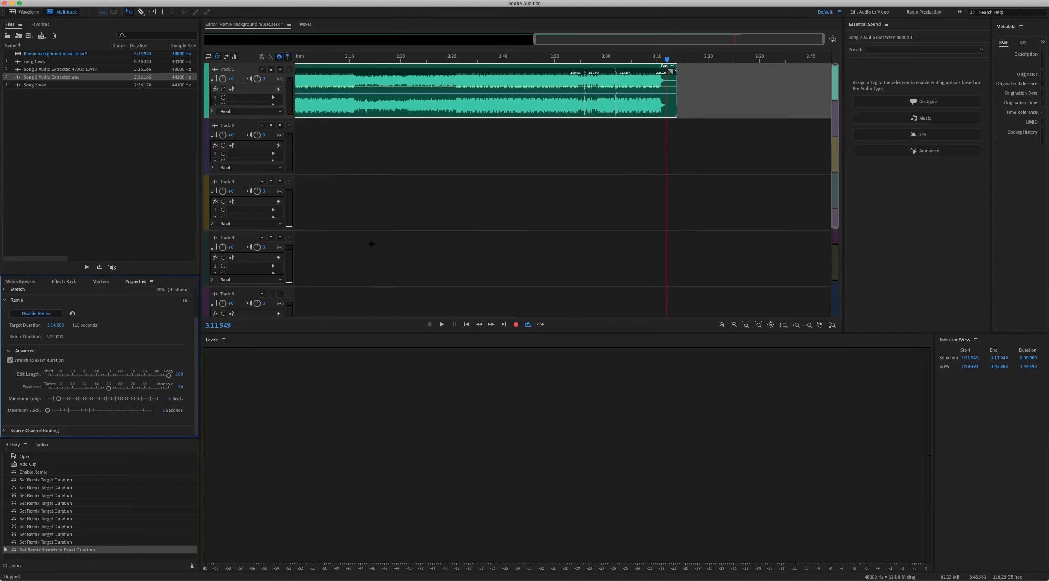
# - Check the stretched remix's ending by placing the playhead on its final hit, then at the clip's end
pyautogui.click(660, 58)
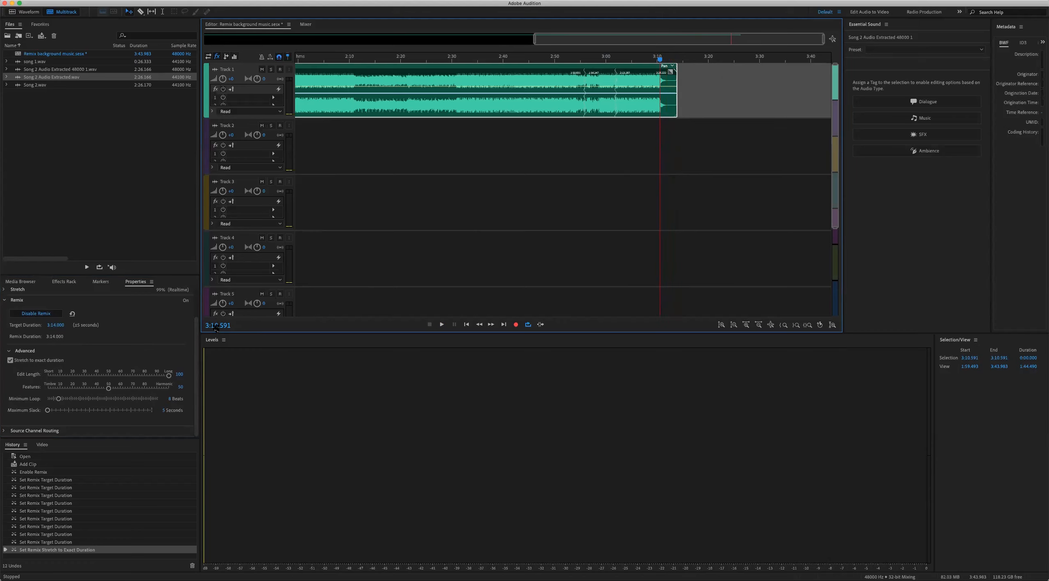
pyautogui.scroll(1, 720, 141)
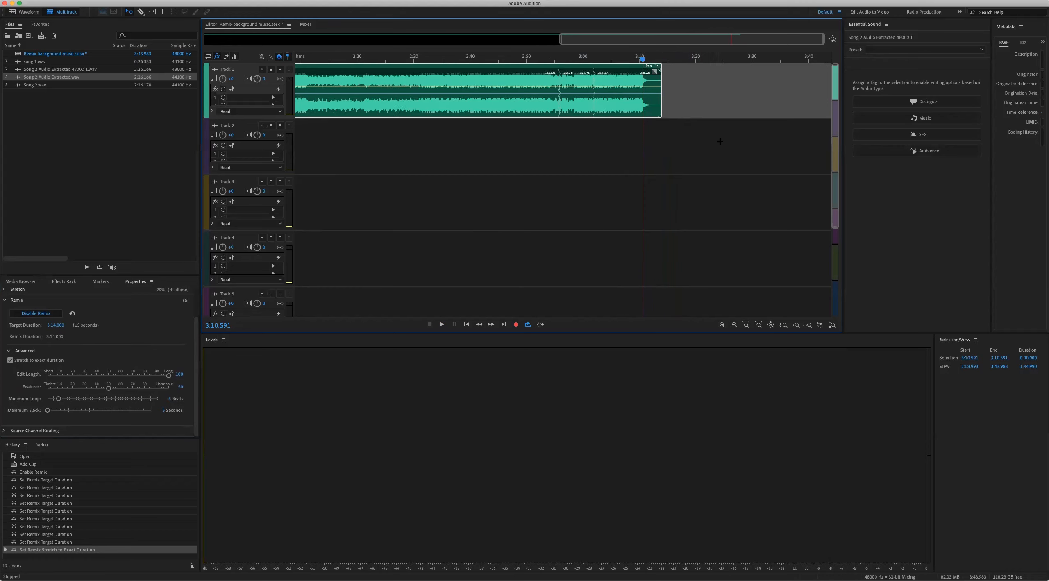
pyautogui.scroll(5, 719, 141)
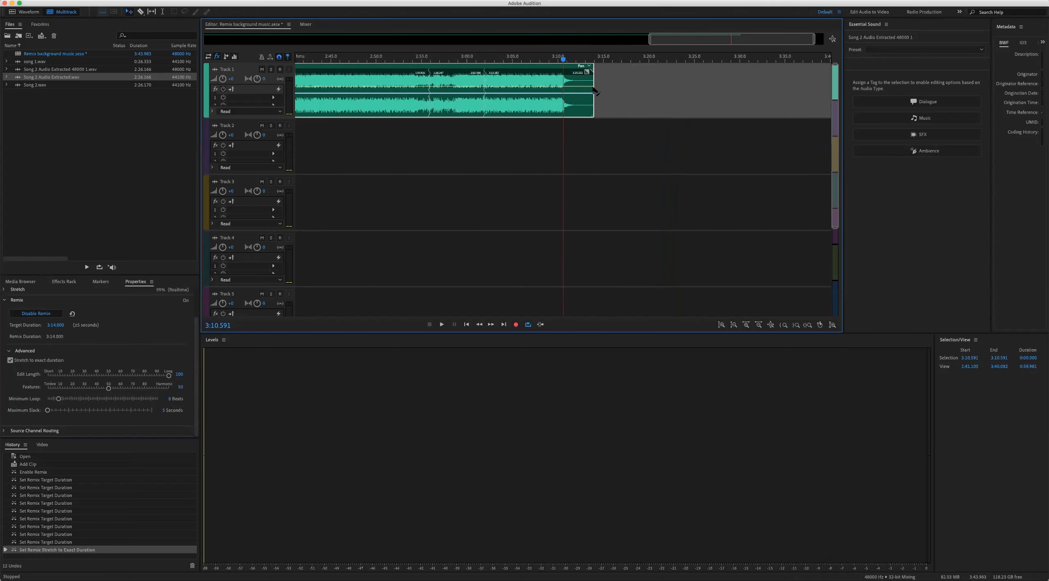
pyautogui.click(594, 91)
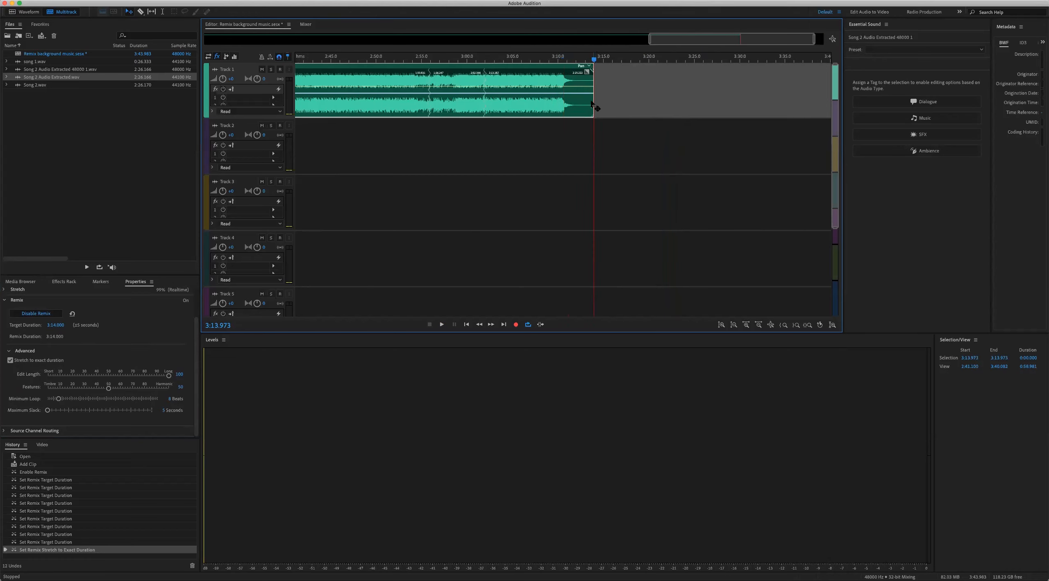
# - Play the stretched remix's ending from about 3:10, and place the playhead on its final hit at about 3:10.6
pyautogui.click(558, 58)
pyautogui.press('space')
pyautogui.press('space')
pyautogui.press('space')
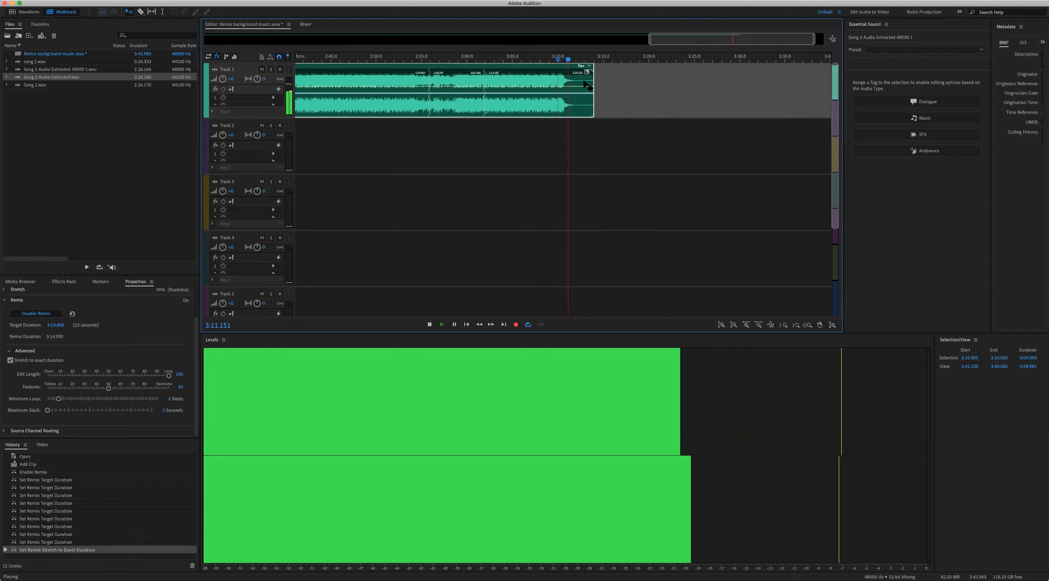
pyautogui.press('space')
pyautogui.click(563, 60)
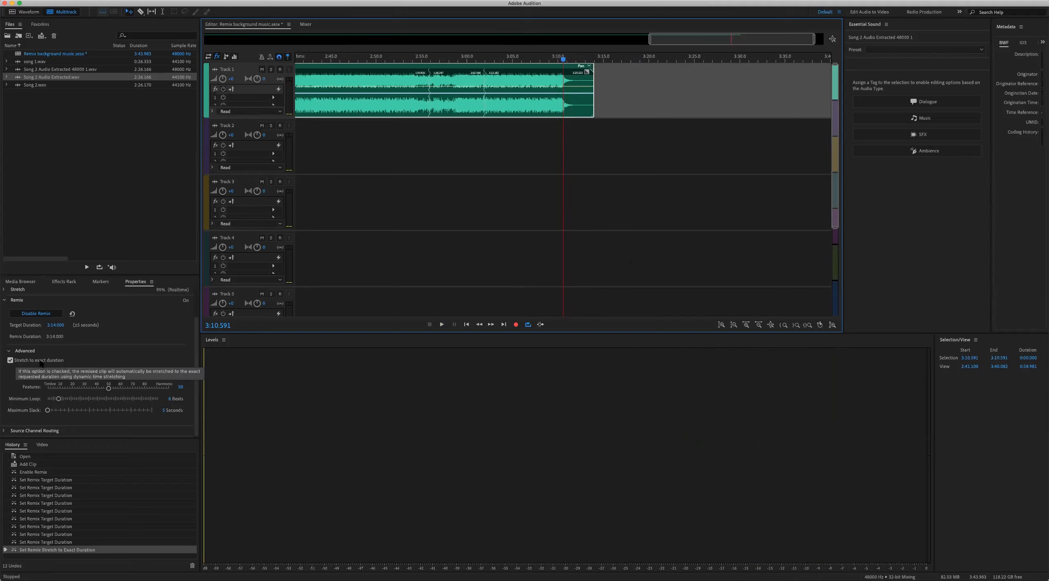
# - Set the remix's target duration to 3:16 and place the playhead on the final hit at about 3:12.6
pyautogui.click(56, 325)
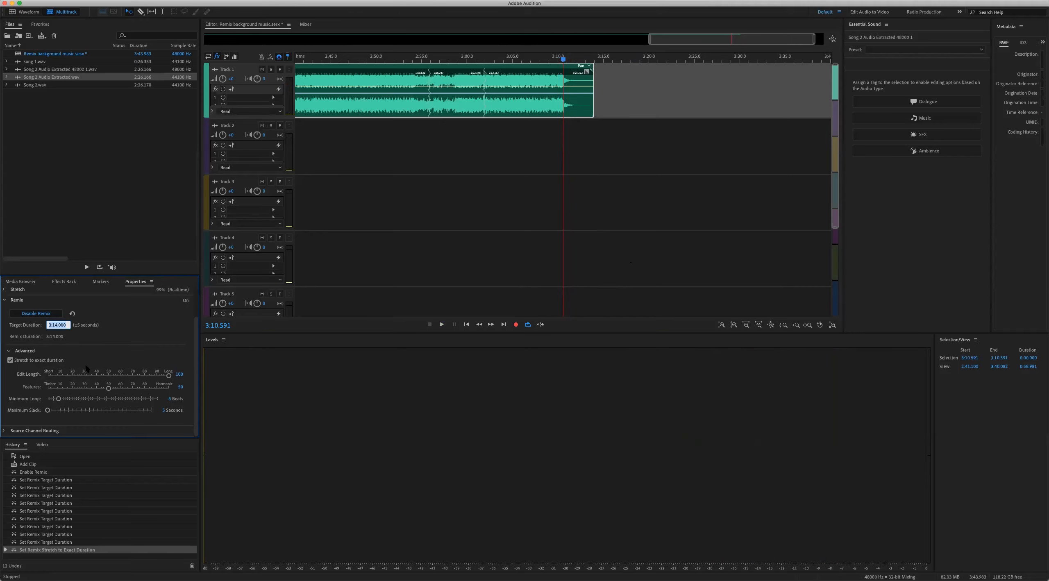
pyautogui.write('3:16')
pyautogui.press('Return')
pyautogui.click(583, 60)
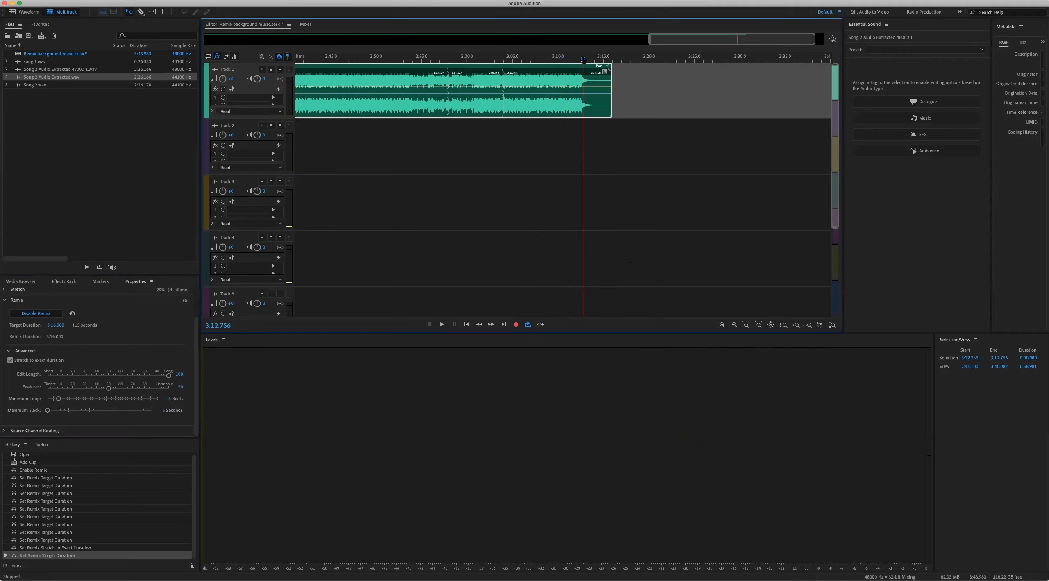
pyautogui.click(582, 60)
# - Set the remix's target duration to 3:21 and move the playhead to the final hit at about 3:17.7
pyautogui.click(56, 325)
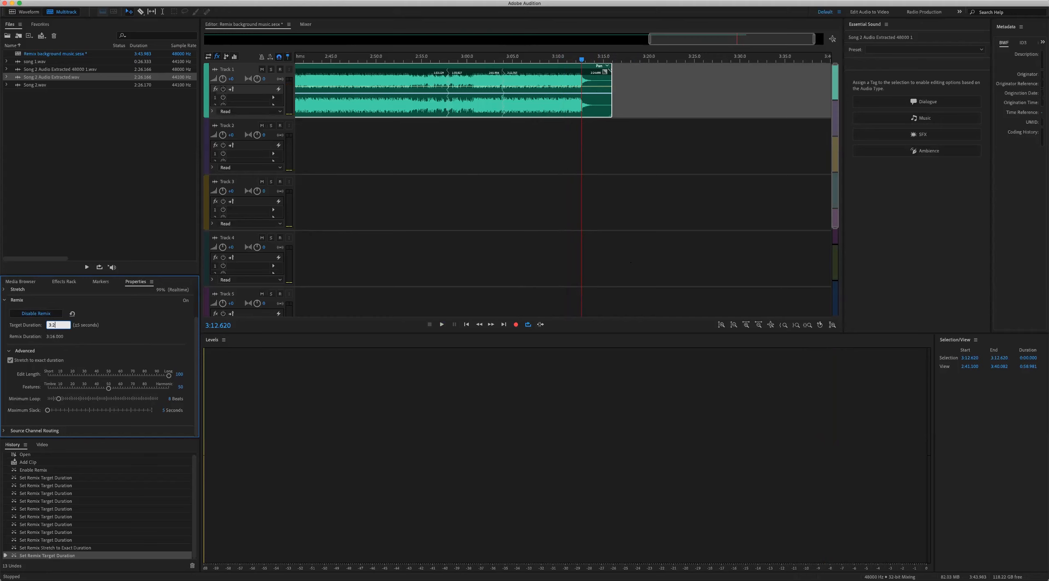
pyautogui.press('Return')
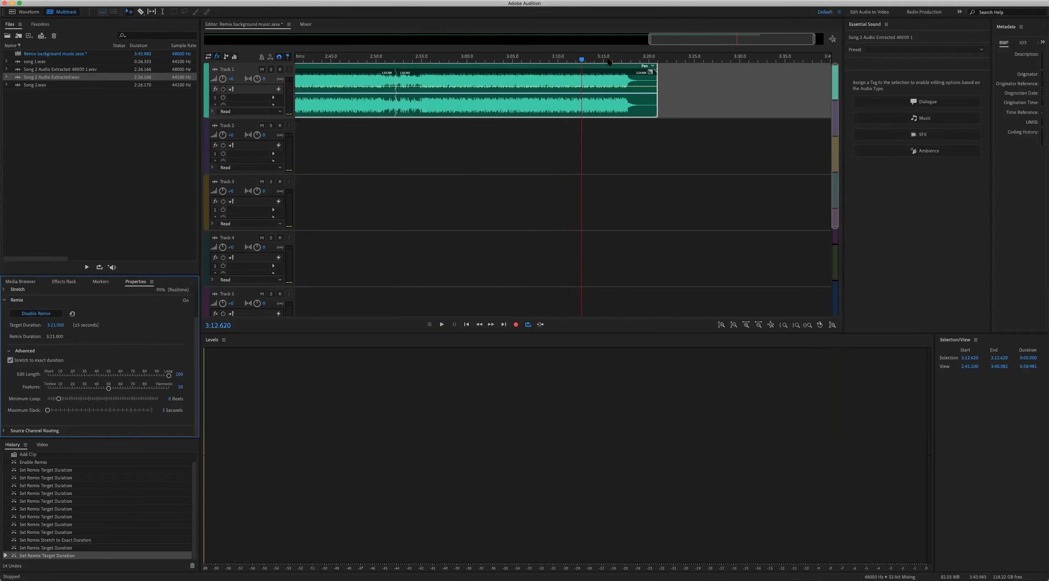
pyautogui.click(624, 59)
pyautogui.moveTo(623, 60); pyautogui.dragTo(627, 59)
# - Set the remix's target duration to 3:19 and move the playhead to the final hit at about 3:15.6
pyautogui.click(57, 325)
pyautogui.write('3:19')
pyautogui.press('Return')
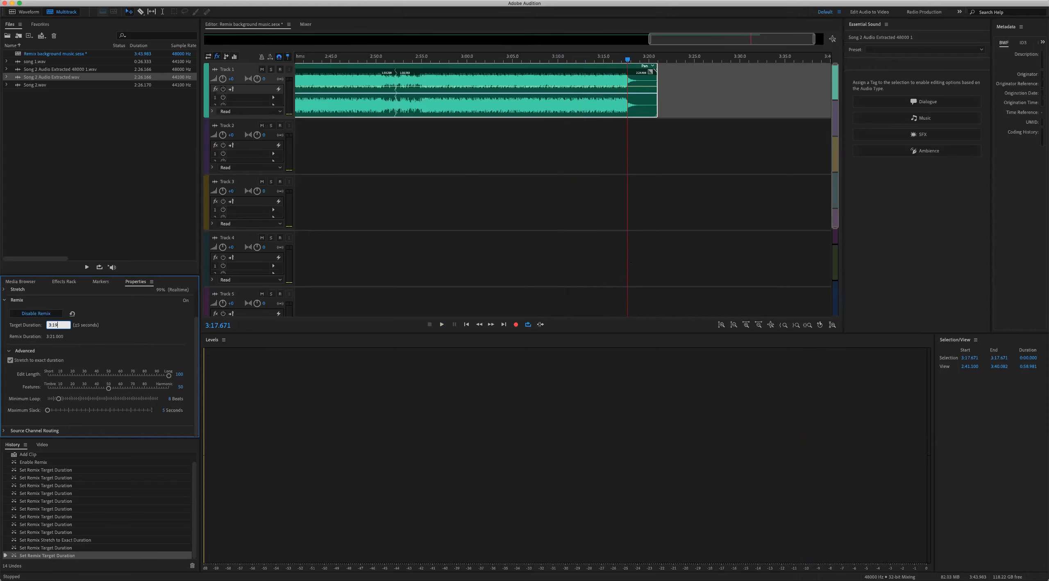
pyautogui.moveTo(626, 59); pyautogui.dragTo(608, 59)
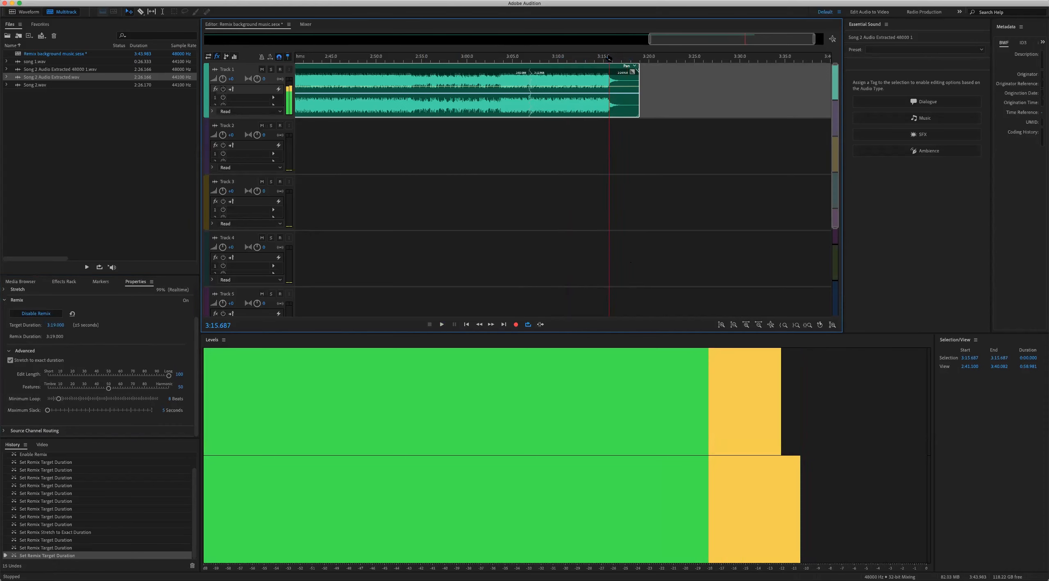
# - Set the remix's target duration to 3:18 and position the playhead on the final hit at about 3:14.5
pyautogui.click(58, 324)
pyautogui.press('BackSpace')
pyautogui.write('3:18')
pyautogui.press('Return')
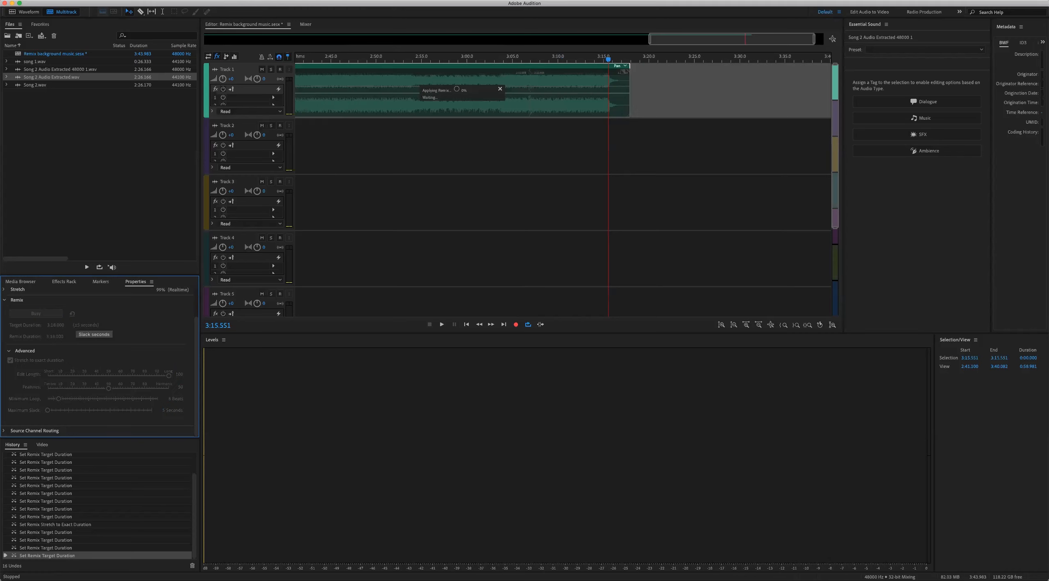
pyautogui.click(601, 60)
pyautogui.moveTo(600, 60); pyautogui.dragTo(599, 60)
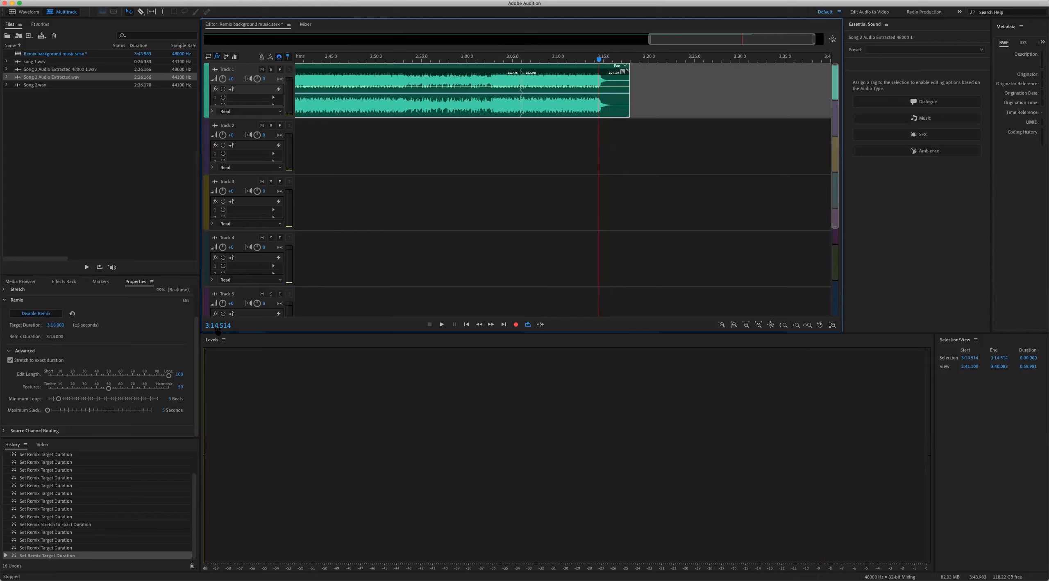
pyautogui.click(59, 327)
pyautogui.write('3')
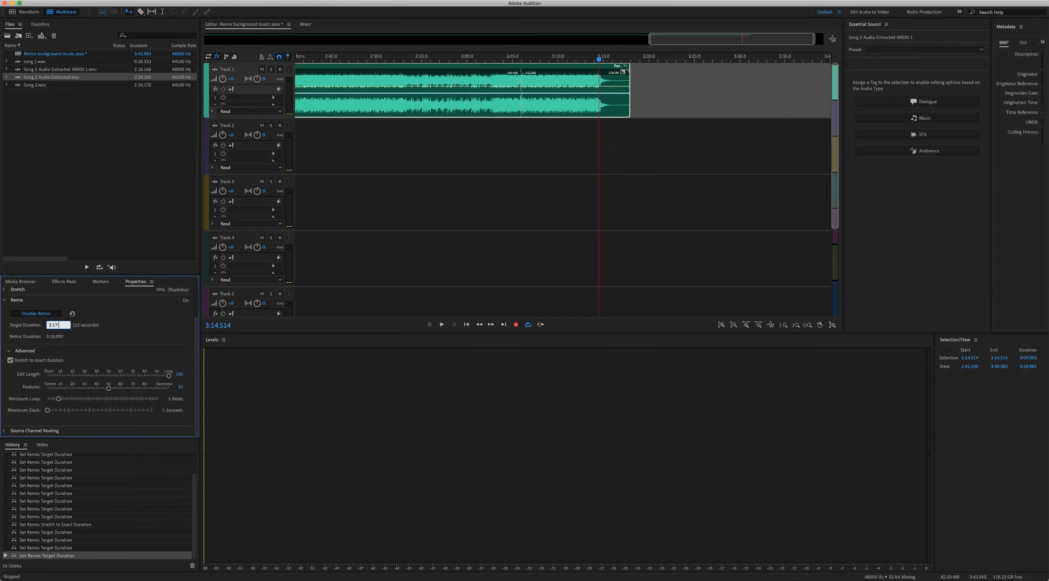
pyautogui.press('Return')
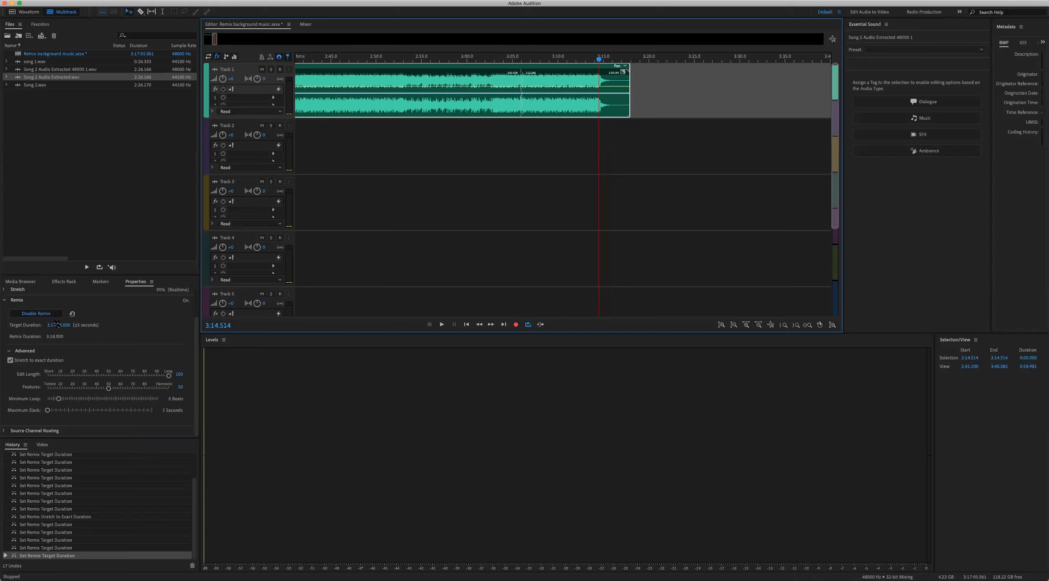
# - Set the remix's target duration to 3:17.5 and move the playhead to the final hit at about 3:14.15
pyautogui.click(59, 326)
pyautogui.write('3:17')
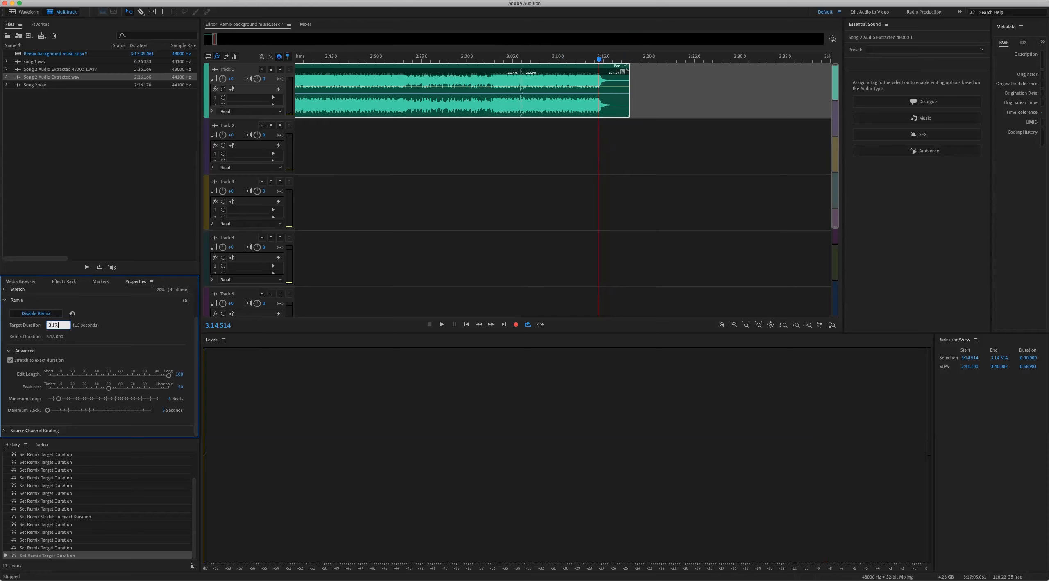
pyautogui.press('Return')
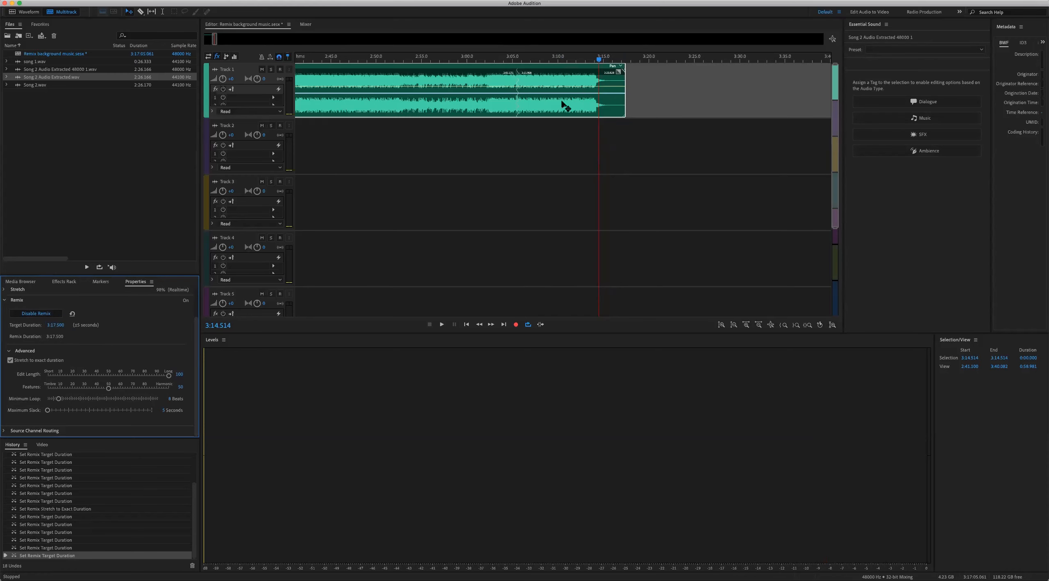
pyautogui.moveTo(598, 60); pyautogui.dragTo(594, 59)
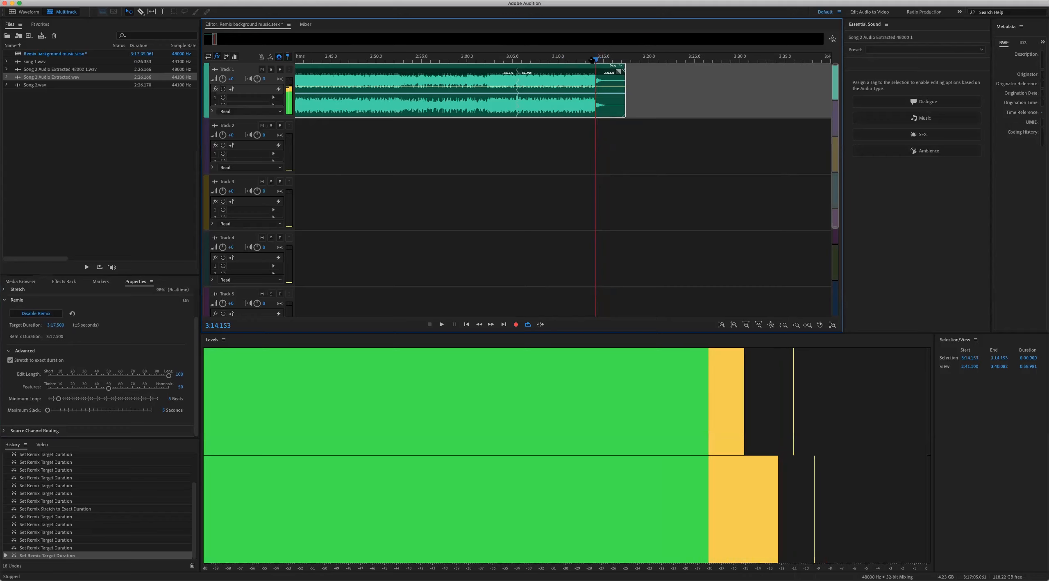
# - Set the remix's target duration to 3:17.4 and place the playhead on the final hit at about 3:14.06
pyautogui.click(56, 324)
pyautogui.write('3:17.4')
pyautogui.press('Return')
pyautogui.click(595, 57)
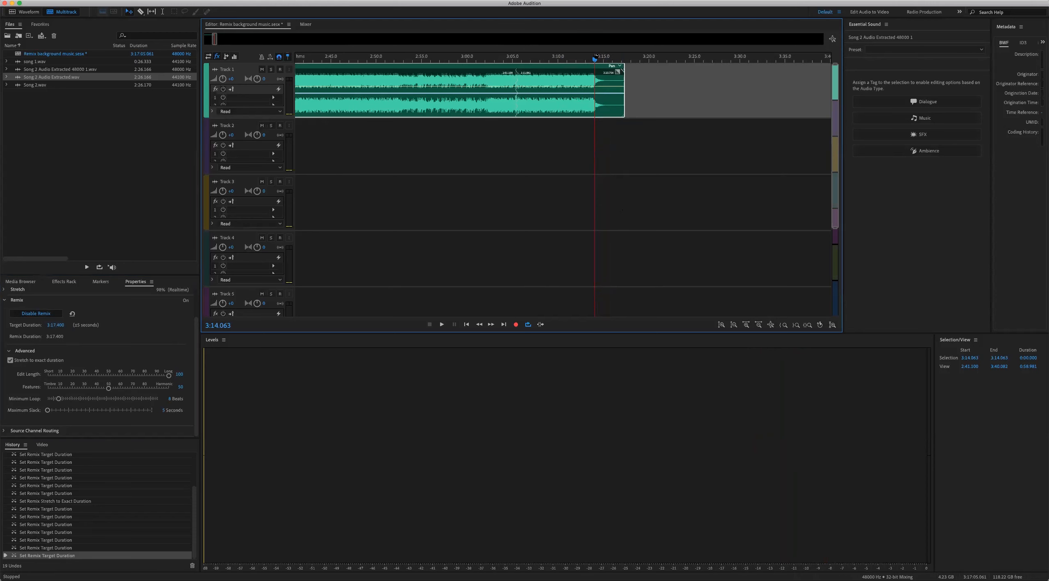
# - Play the remix's ending from about 3:12 through the final hit to check its timing
pyautogui.click(576, 58)
pyautogui.press('space')
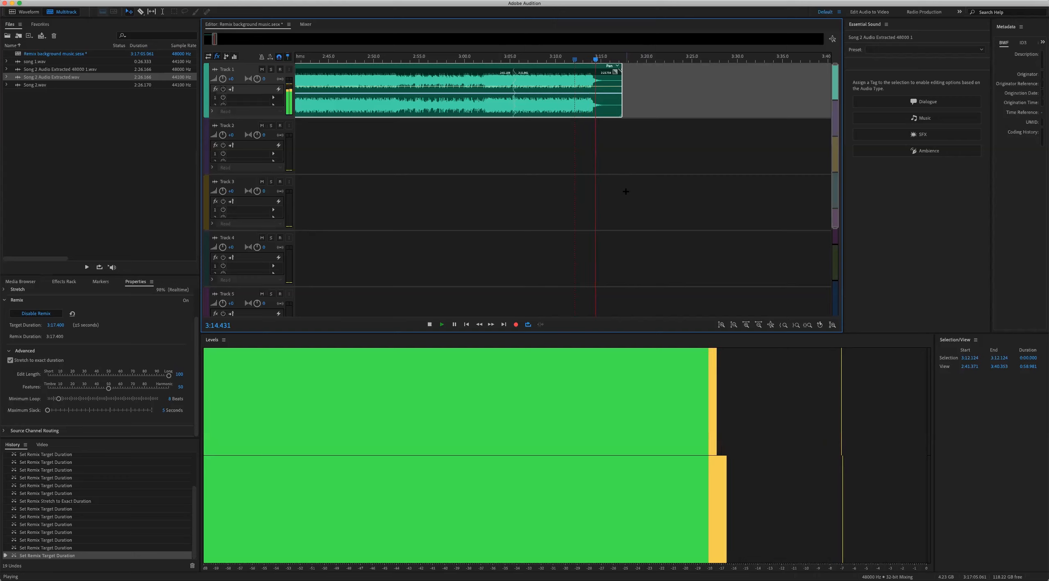
pyautogui.press('space')
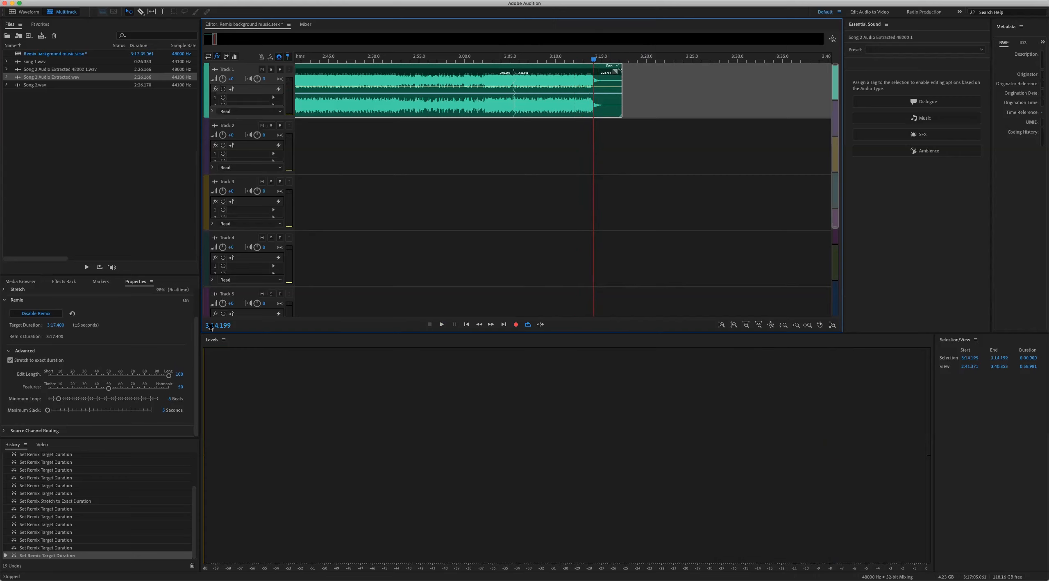
pyautogui.scroll(-5, 628, 198)
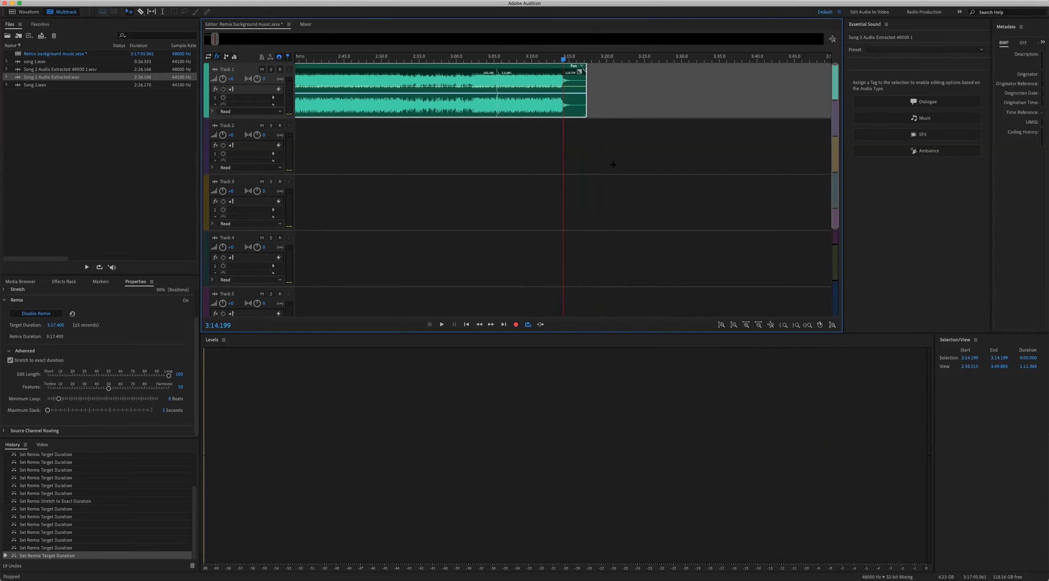
pyautogui.scroll(-5, 551, 133)
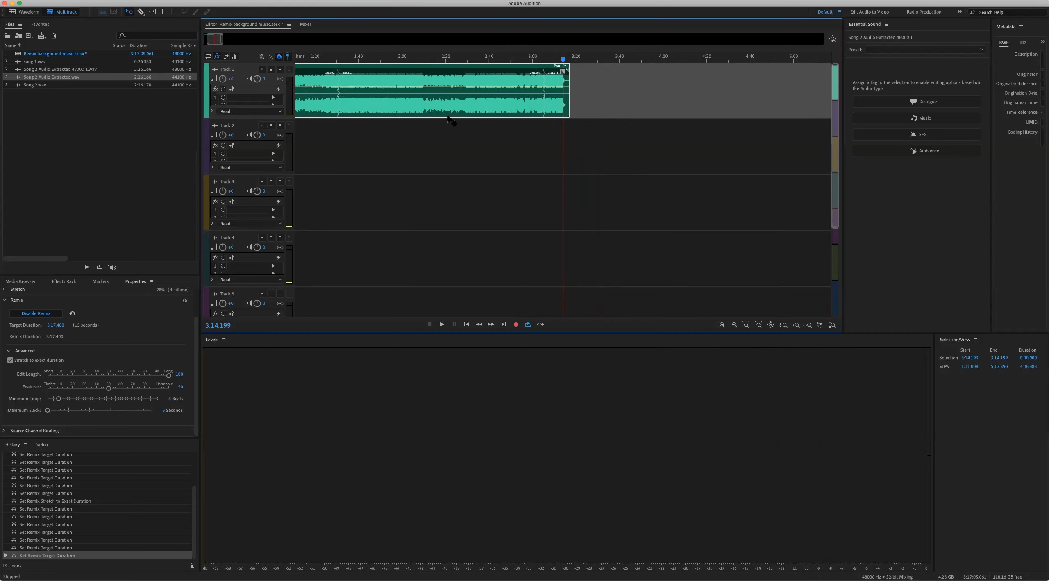
pyautogui.scroll(5, 531, 118)
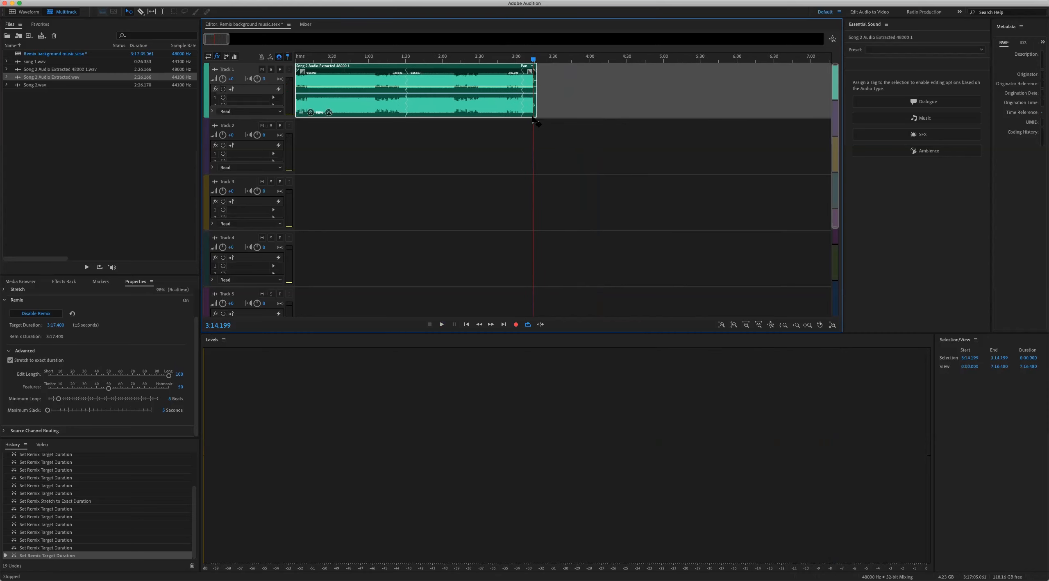
pyautogui.scroll(2, 531, 121)
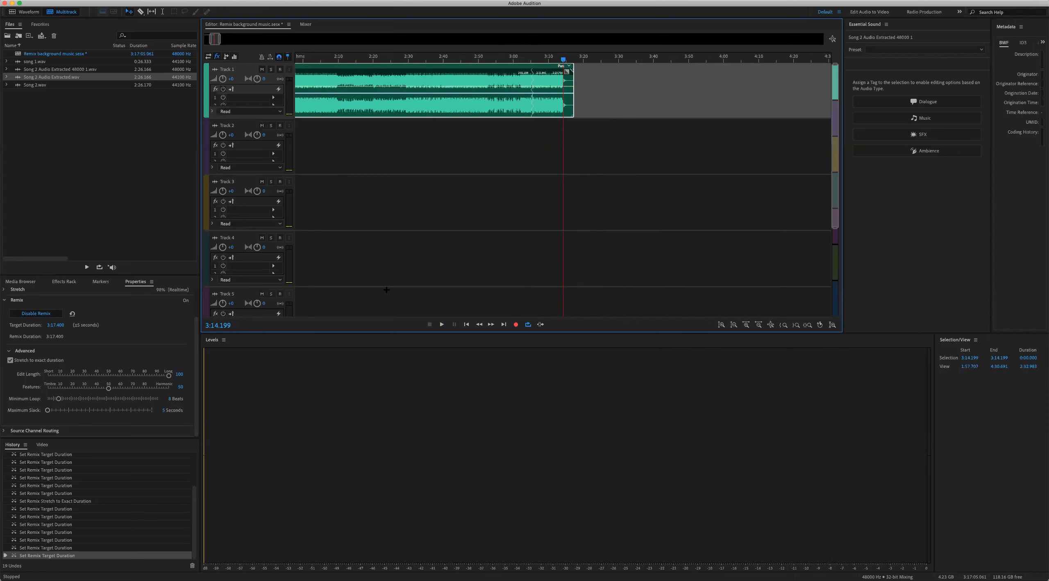
pyautogui.hscroll(-10, 404, 217)
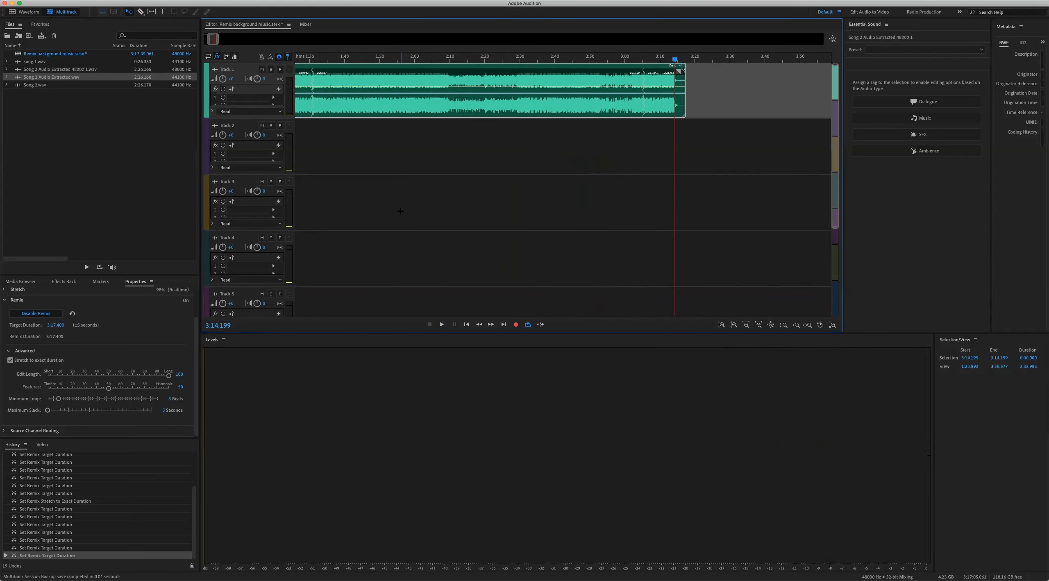
pyautogui.hscroll(2, 401, 201)
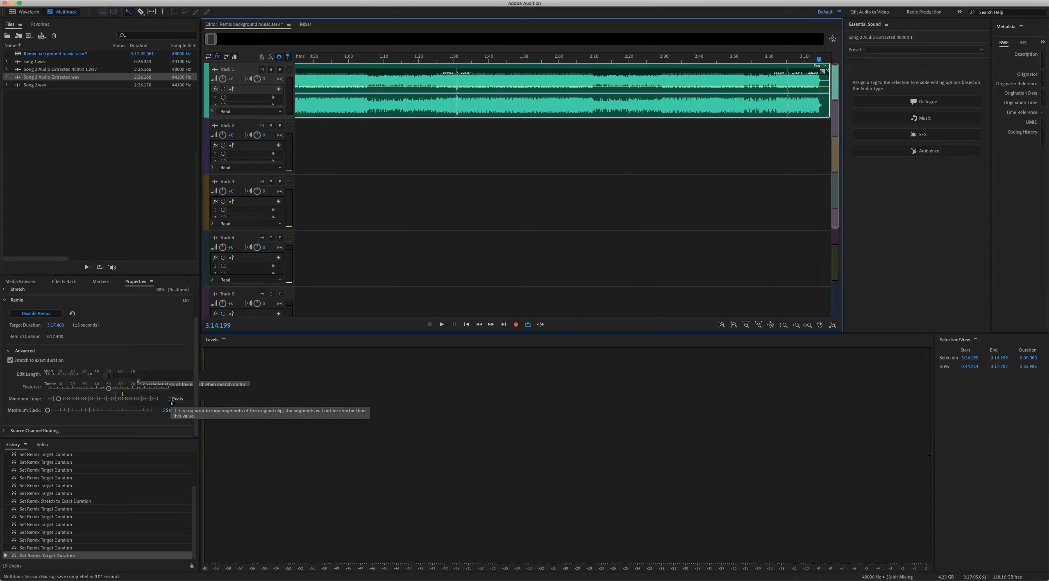
# - Lower the remix's minimum loop to its smallest value and shorten the remixed clip to about 0:28.7
pyautogui.moveTo(58, 399); pyautogui.dragTo(51, 400)
pyautogui.moveTo(48, 399); pyautogui.dragTo(48, 400)
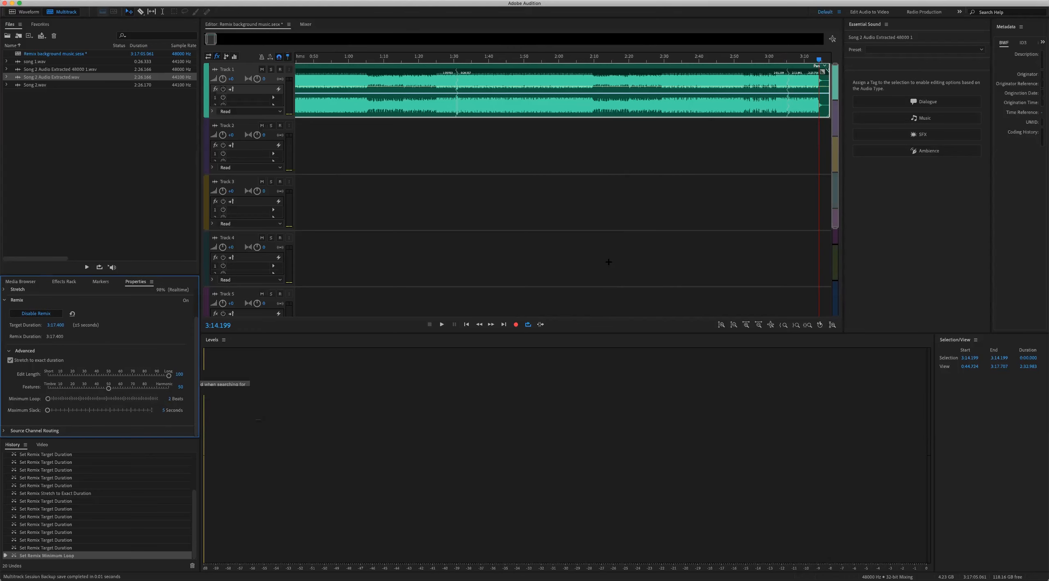
pyautogui.scroll(-3, 608, 262)
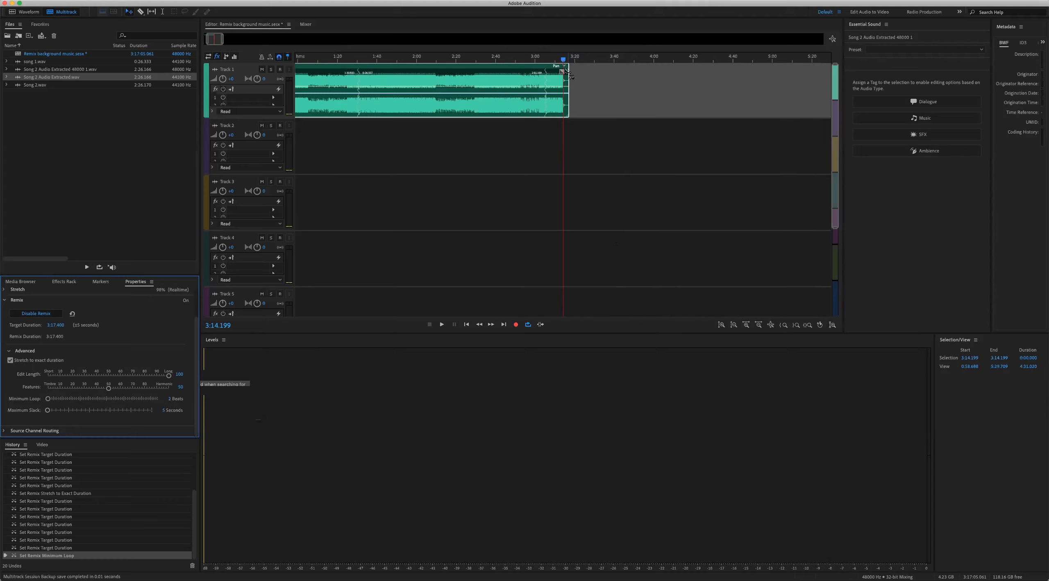
pyautogui.moveTo(569, 73); pyautogui.dragTo(311, 73)
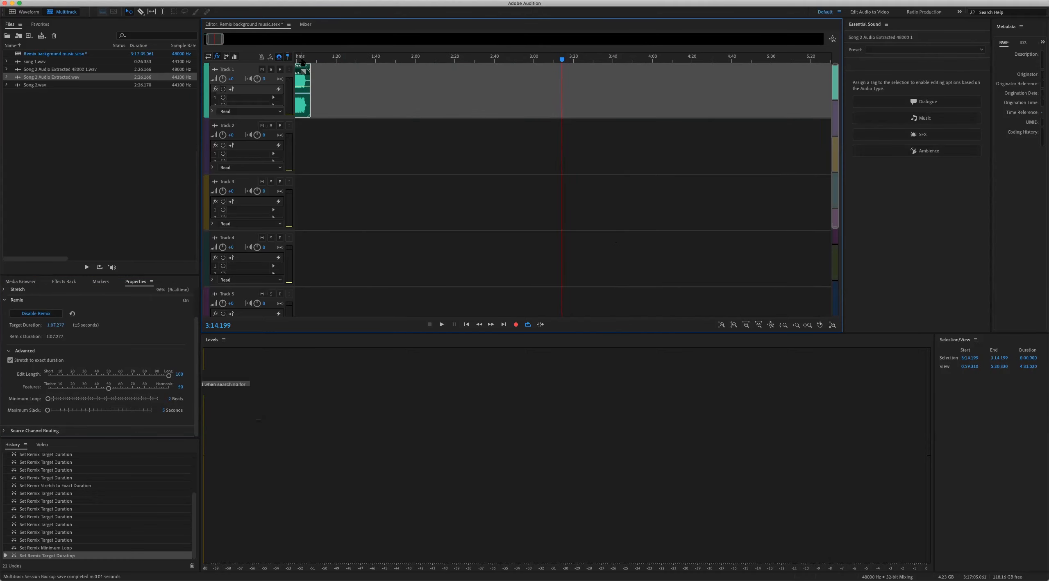
pyautogui.moveTo(454, 84); pyautogui.dragTo(370, 80)
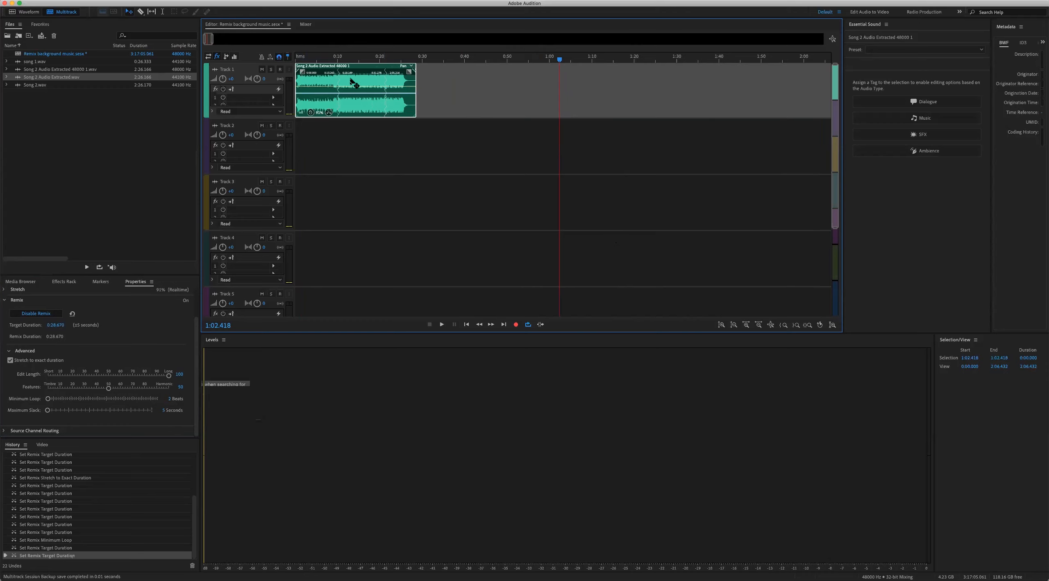
# - Raise the remix's minimum loop to 10 beats and lengthen the remixed clip to about 1:33
pyautogui.moveTo(48, 398)
pyautogui.mouseDown()
pyautogui.moveTo(94, 399)
pyautogui.moveTo(62, 399)
pyautogui.mouseUp()
pyautogui.moveTo(414, 70); pyautogui.dragTo(689, 70)
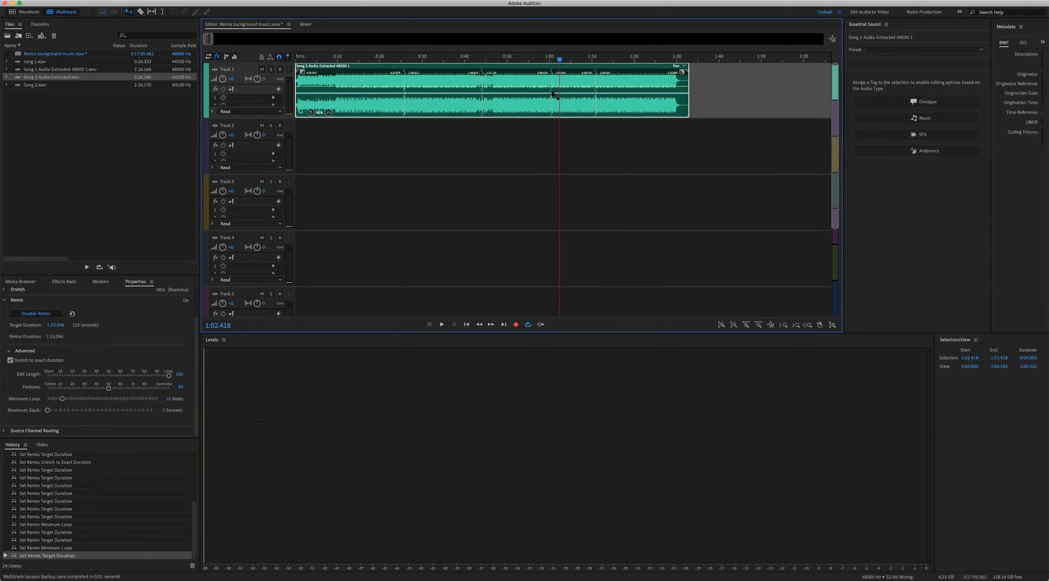
# - Lower the remix's minimum loop and play the music across the closely spaced transitions from about 0:48
pyautogui.moveTo(63, 398); pyautogui.dragTo(53, 399)
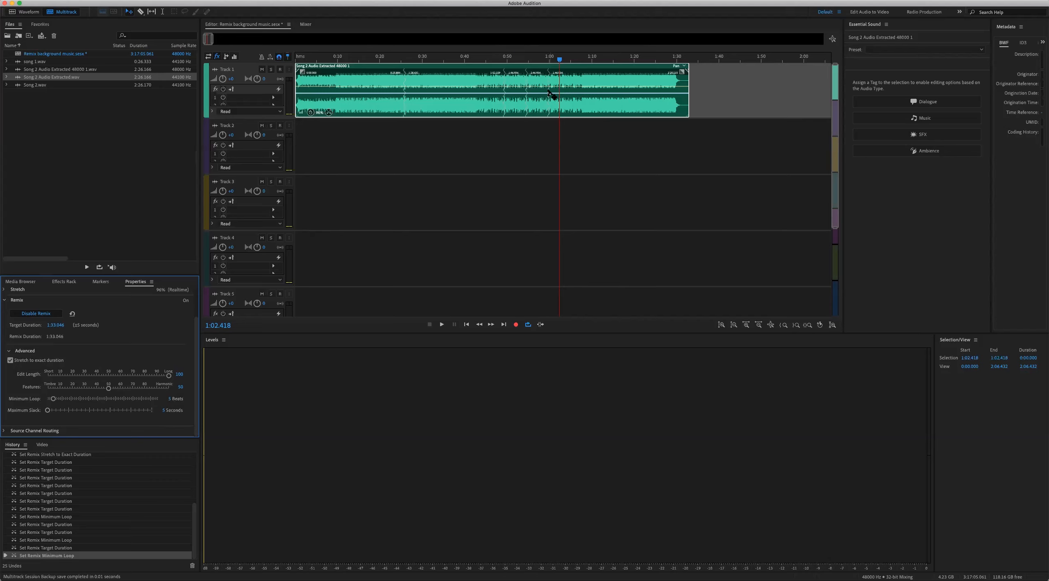
pyautogui.click(502, 57)
pyautogui.press('space')
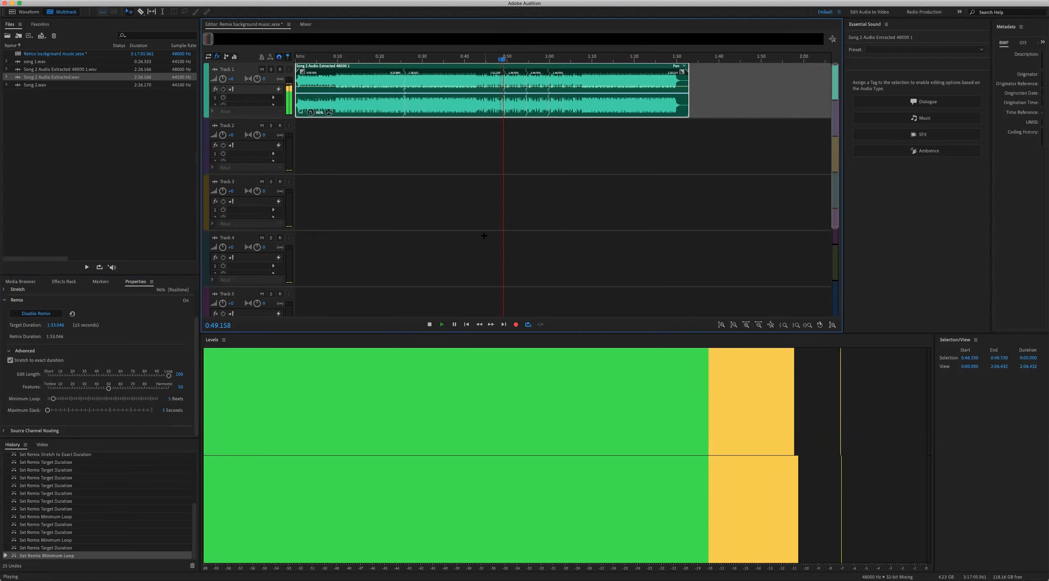
pyautogui.press('space')
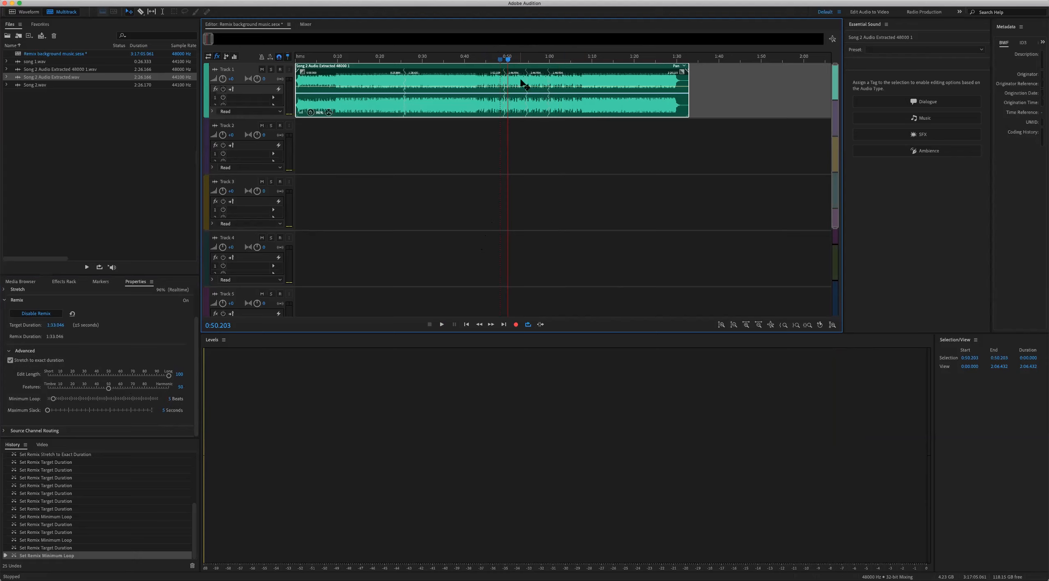
# - Set the remix's minimum loop back to 8 beats
pyautogui.click(71, 399)
pyautogui.moveTo(67, 399); pyautogui.dragTo(59, 400)
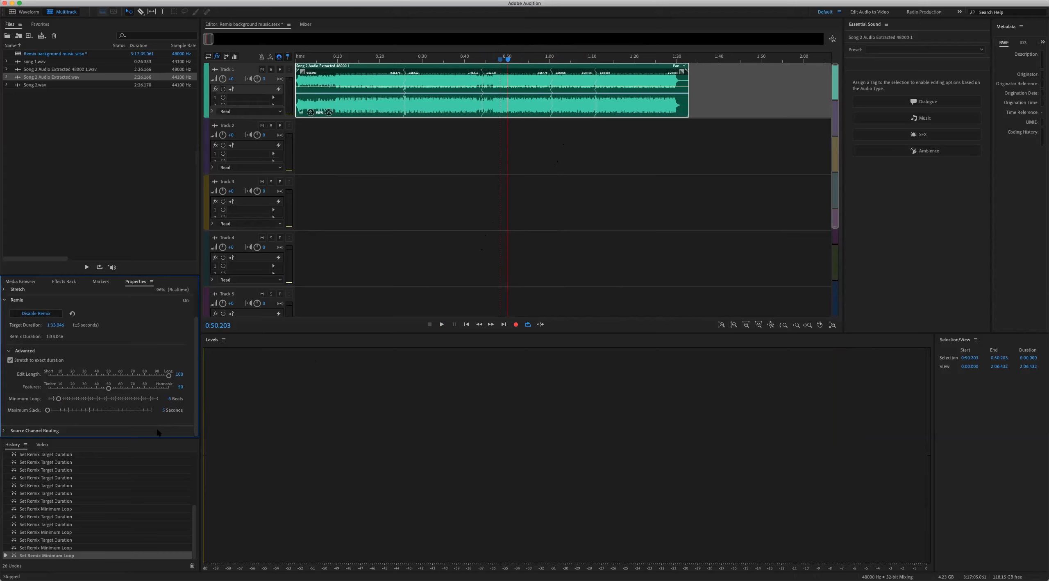
# - Undo the recent remix duration and minimum loop experiments, back to the long version that ends just past 3:14
pyautogui.click(623, 160)
pyautogui.scroll(-3, 627, 157)
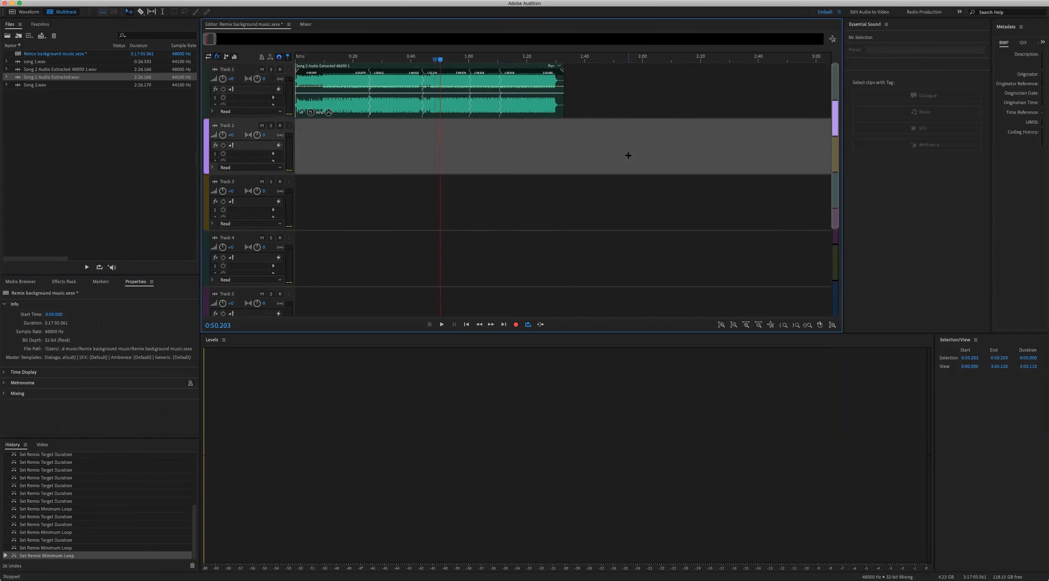
pyautogui.press('super+z')
pyautogui.press('super+z')
pyautogui.press('super+z')
pyautogui.press('super+z')
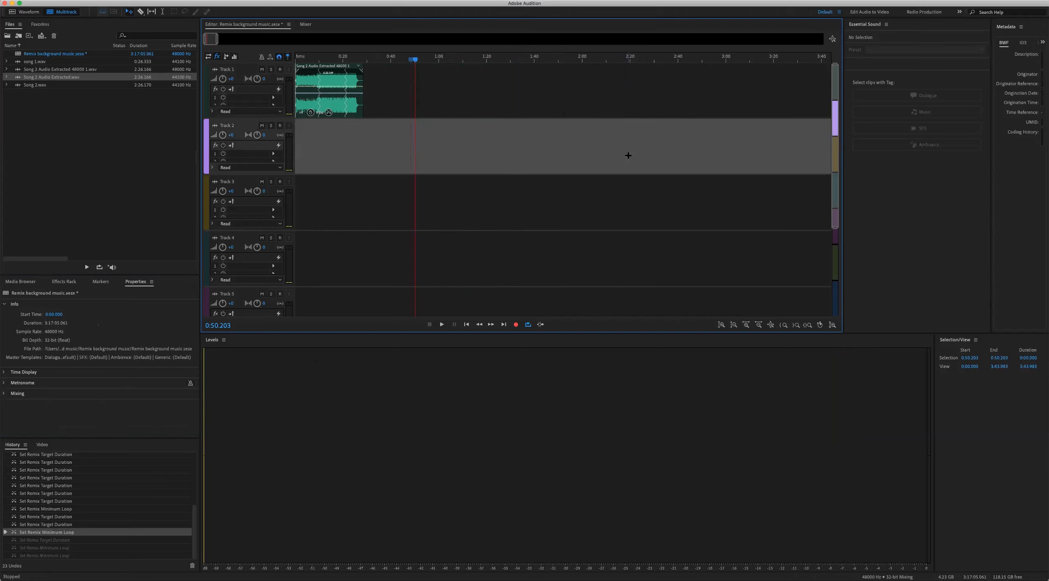
pyautogui.press('super+z')
pyautogui.press('super+z')
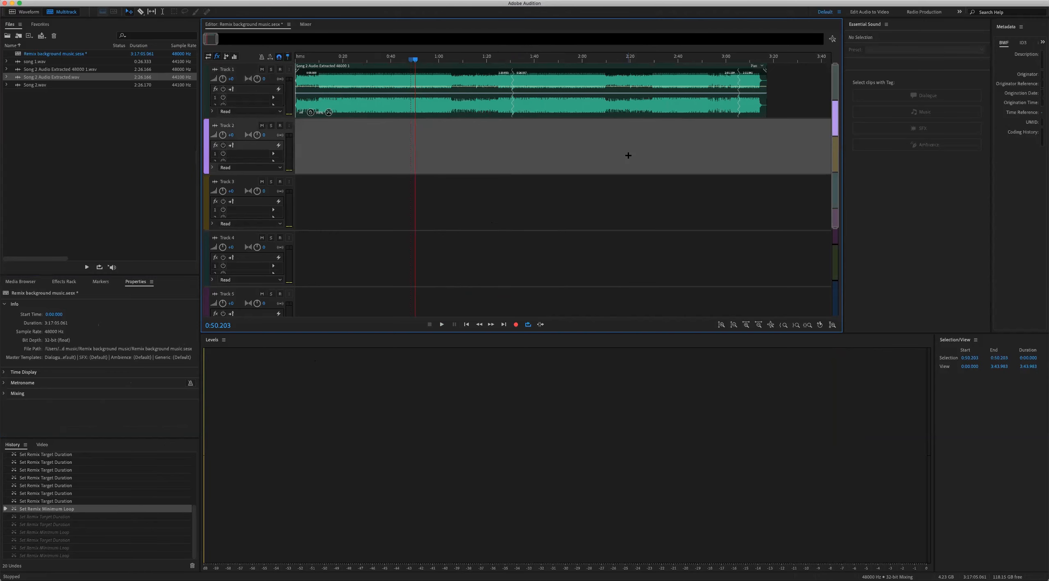
# - Place the playhead on the remixed clip's final hit at about 3:14 and select the clip
pyautogui.click(758, 60)
pyautogui.click(579, 105)
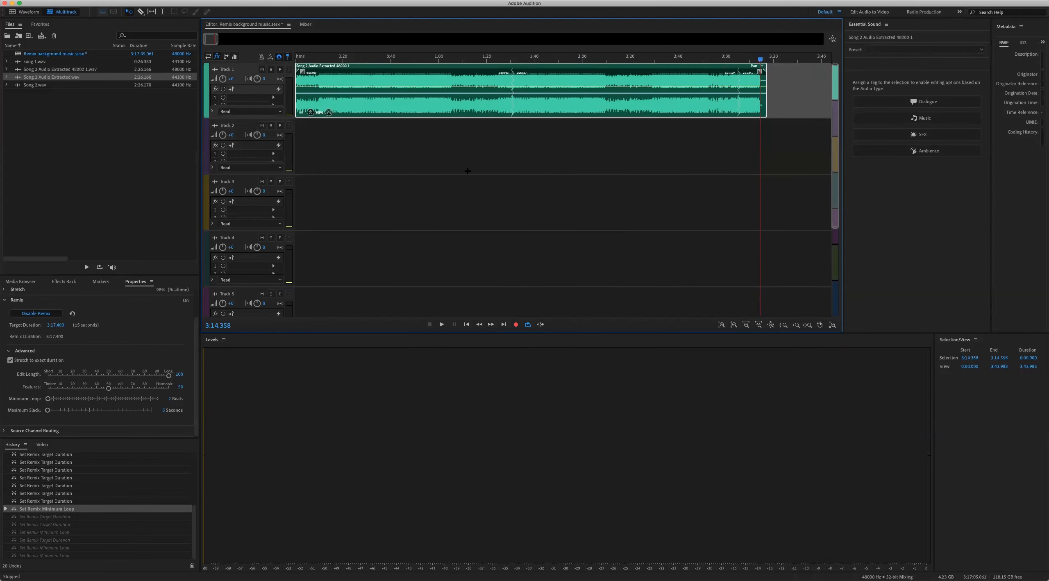
pyautogui.click(491, 135)
pyautogui.click(542, 117)
# - Set up a multitrack mixdown export of the entire session with the file name Remix background music 3-14.aif
pyautogui.click(80, 0)
pyautogui.moveTo(128, 141)
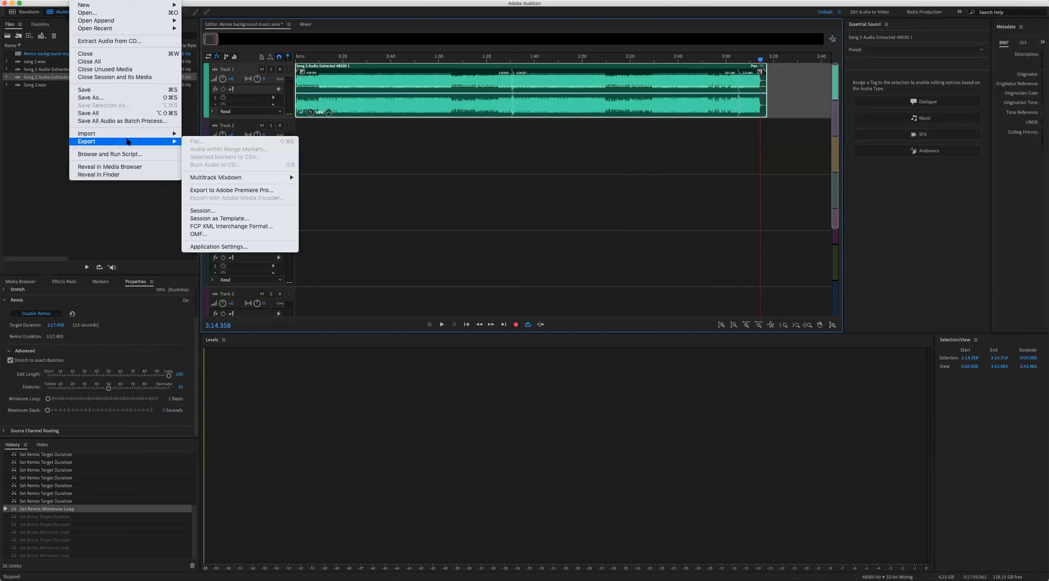
pyautogui.moveTo(276, 181)
pyautogui.click(352, 187)
pyautogui.moveTo(548, 213); pyautogui.dragTo(516, 214)
pyautogui.write('music 3:14.aif')
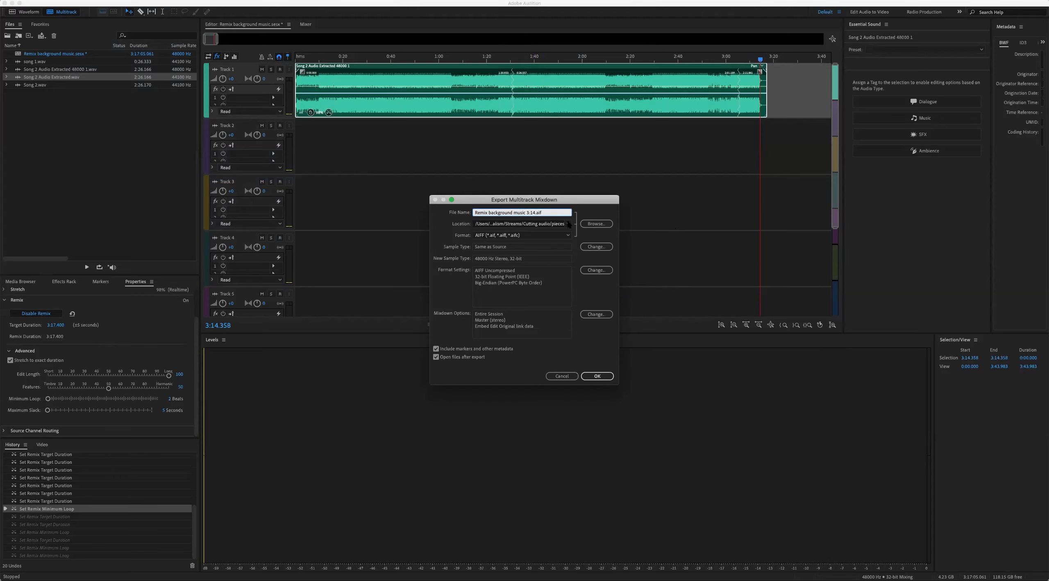
pyautogui.press('Return')
pyautogui.click(602, 304)
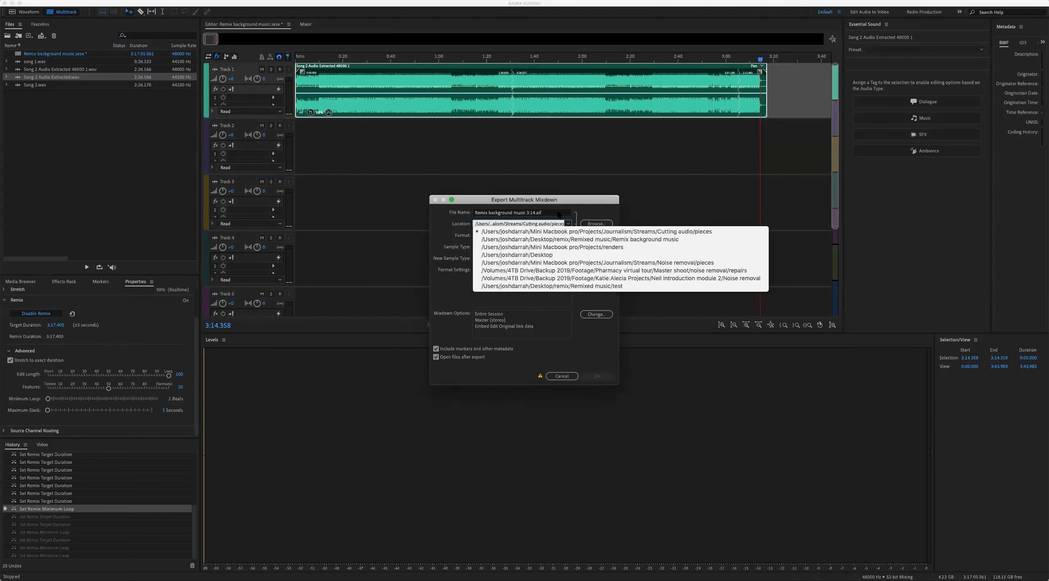
pyautogui.click(530, 213)
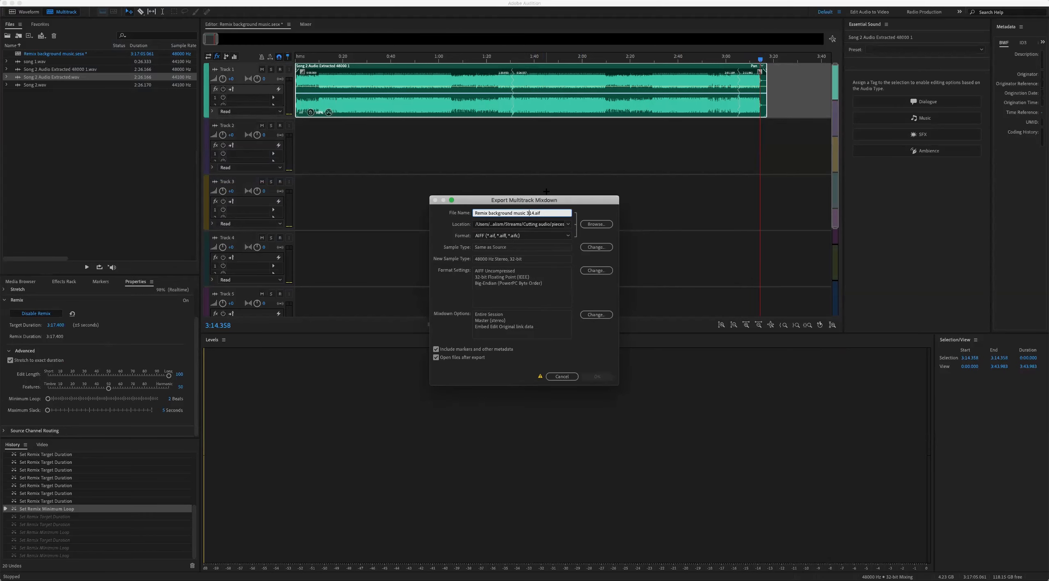
# - Set the export location to the Remix background music folder inside Remixed music and export the mixdown
pyautogui.click(568, 224)
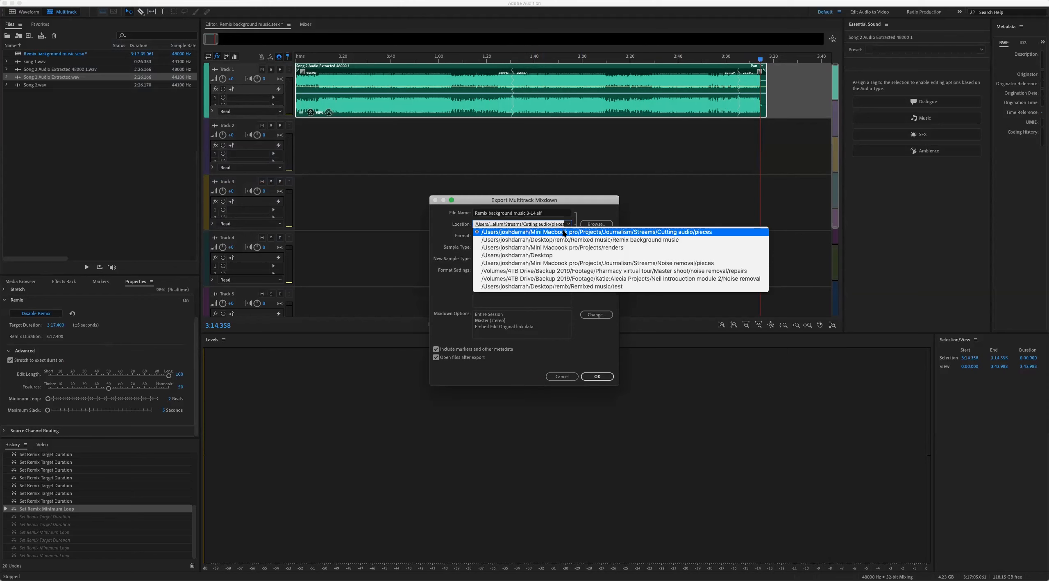
pyautogui.click(599, 241)
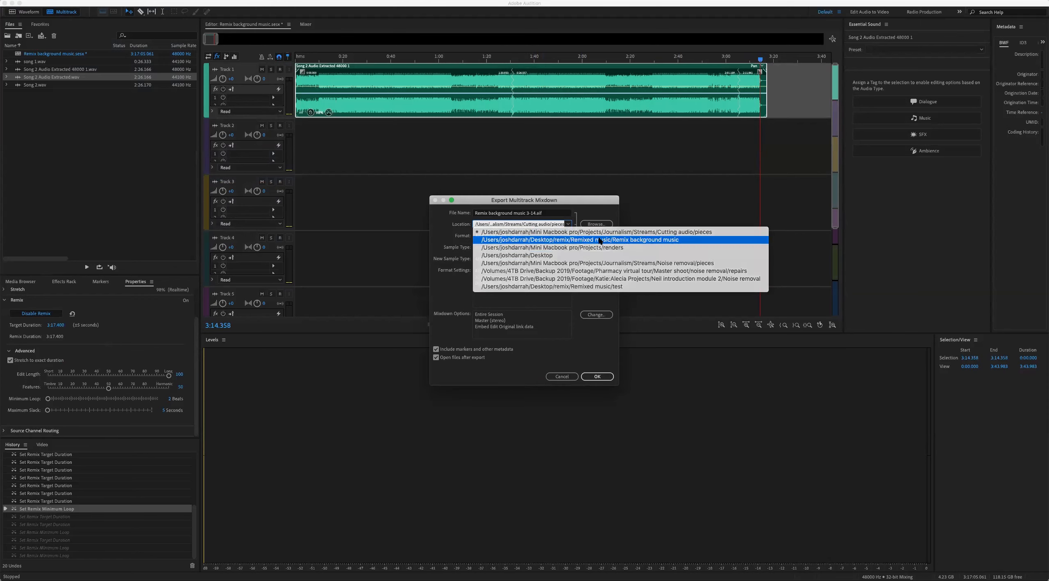
pyautogui.click(598, 376)
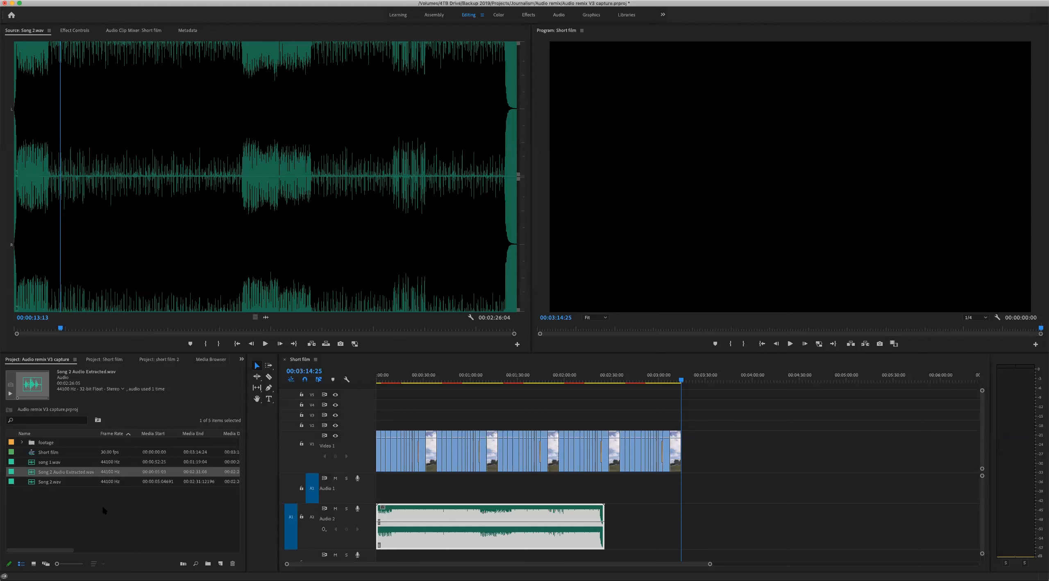
# - Switch to Premiere Pro and import Remix background music 3-14.aif from the Remixed music/Remix background music folder
pyautogui.click(114, 506)
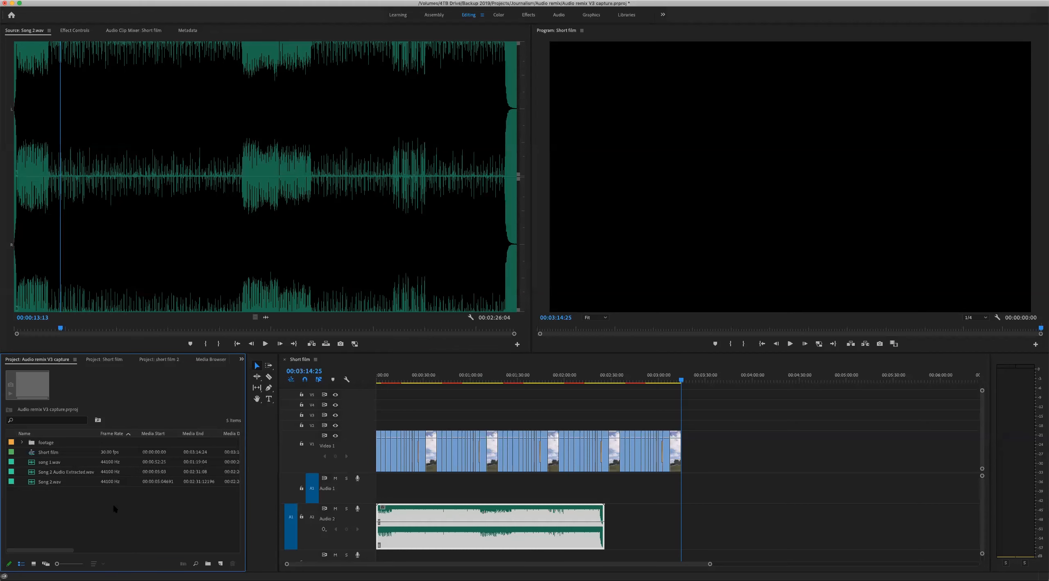
pyautogui.doubleClick(113, 506)
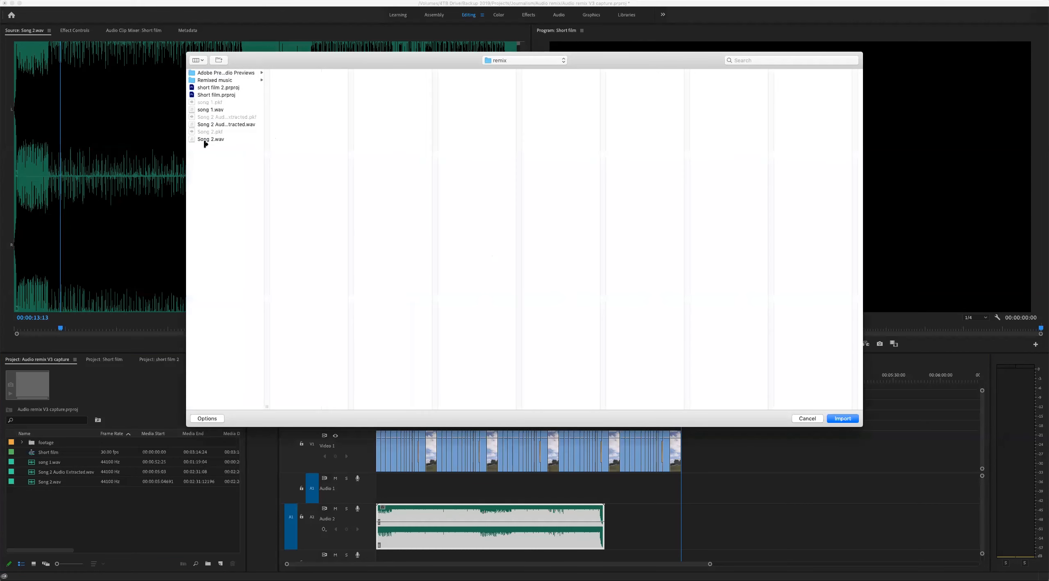
pyautogui.click(233, 80)
pyautogui.click(314, 74)
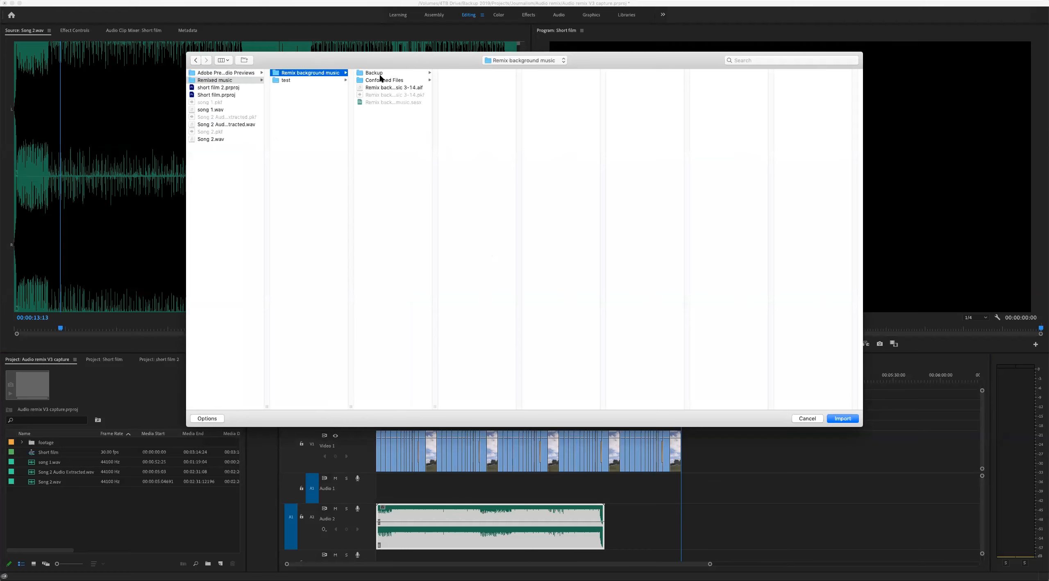
pyautogui.click(392, 88)
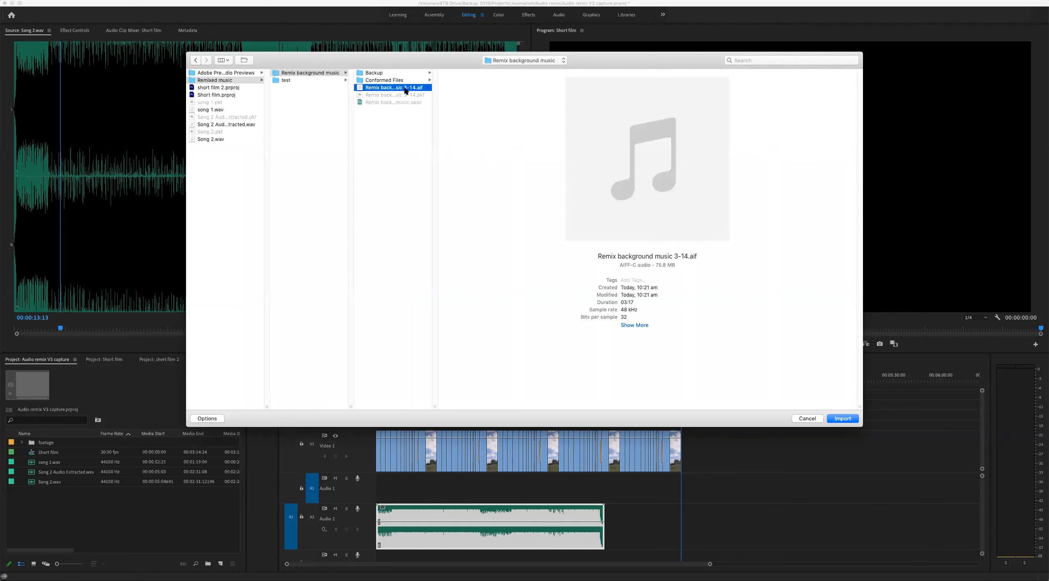
pyautogui.click(841, 419)
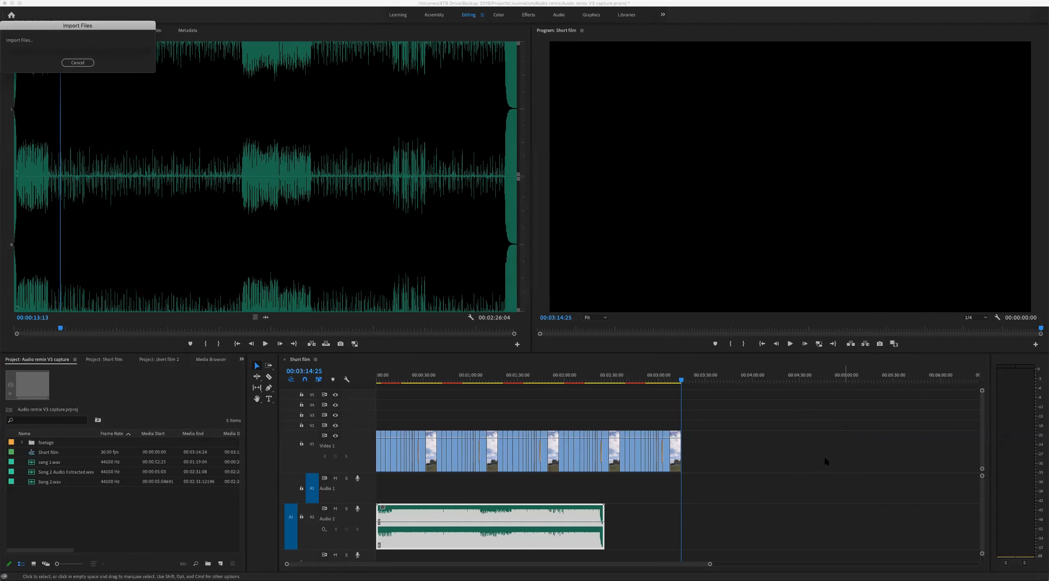
# - Move the original music to Audio 1 and mute that track, with the imported remix placed at the start of Audio 2
pyautogui.moveTo(128, 480); pyautogui.dragTo(660, 558)
pyautogui.moveTo(451, 512); pyautogui.dragTo(452, 496)
pyautogui.click(335, 478)
pyautogui.moveTo(643, 512); pyautogui.dragTo(393, 528)
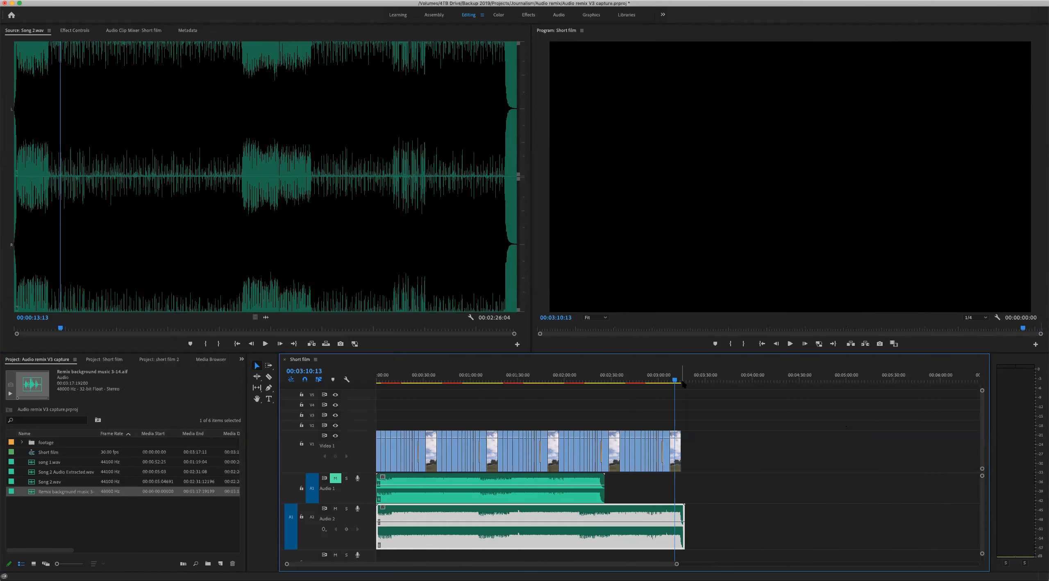
# - Trim the end of the last video clip to the remix's final hit at about 3:14
pyautogui.press('=')
pyautogui.press('=')
pyautogui.press('=')
pyautogui.press('=')
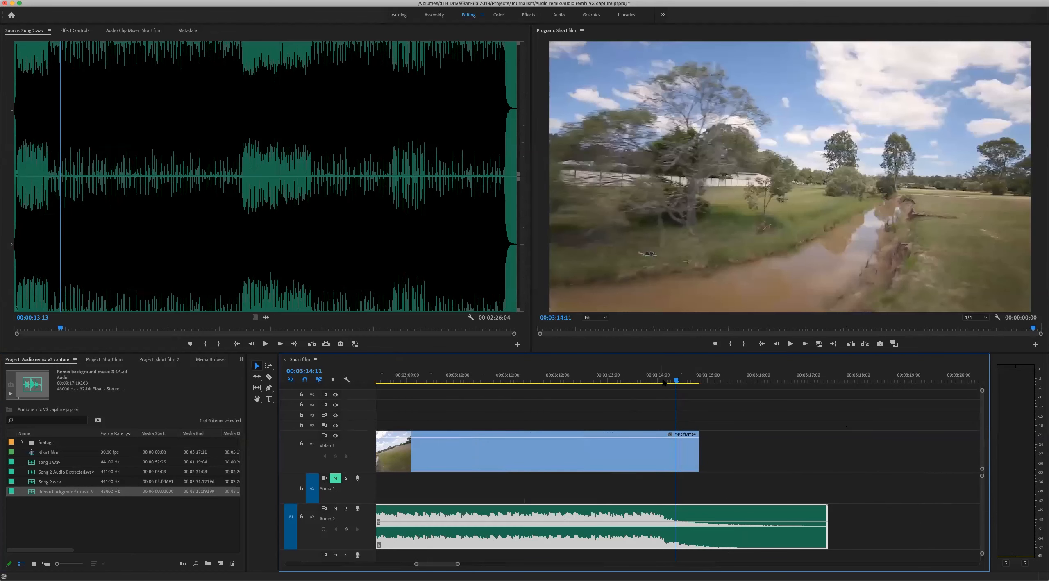
pyautogui.press('space')
pyautogui.moveTo(689, 374); pyautogui.dragTo(654, 375)
pyautogui.moveTo(697, 449); pyautogui.dragTo(662, 447)
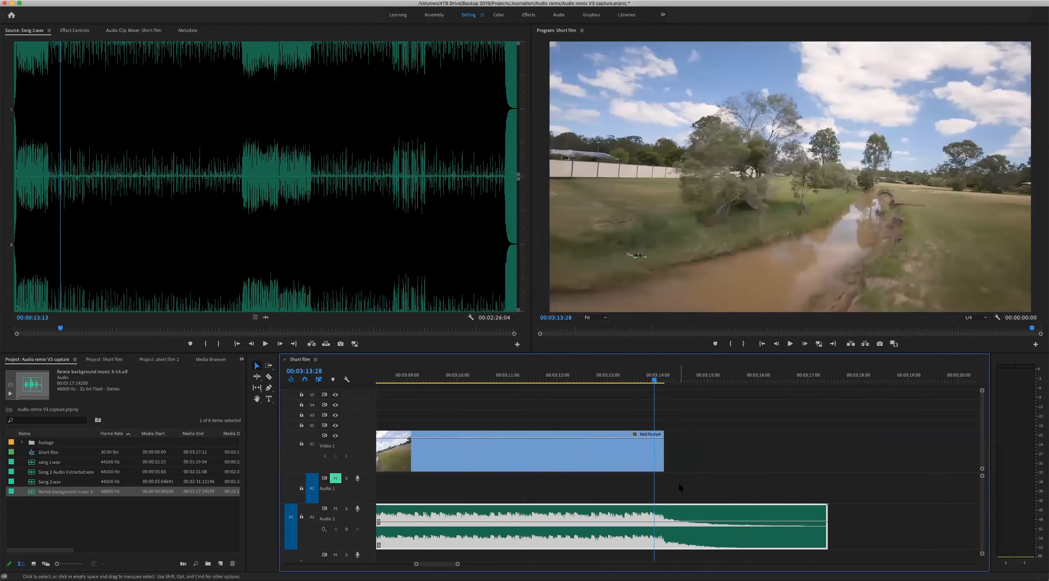
# - Play the film's ending from about 3:11 to check that the last shot ends on the music's final hit
pyautogui.scroll(-5, 677, 481)
pyautogui.click(666, 380)
pyautogui.click(664, 381)
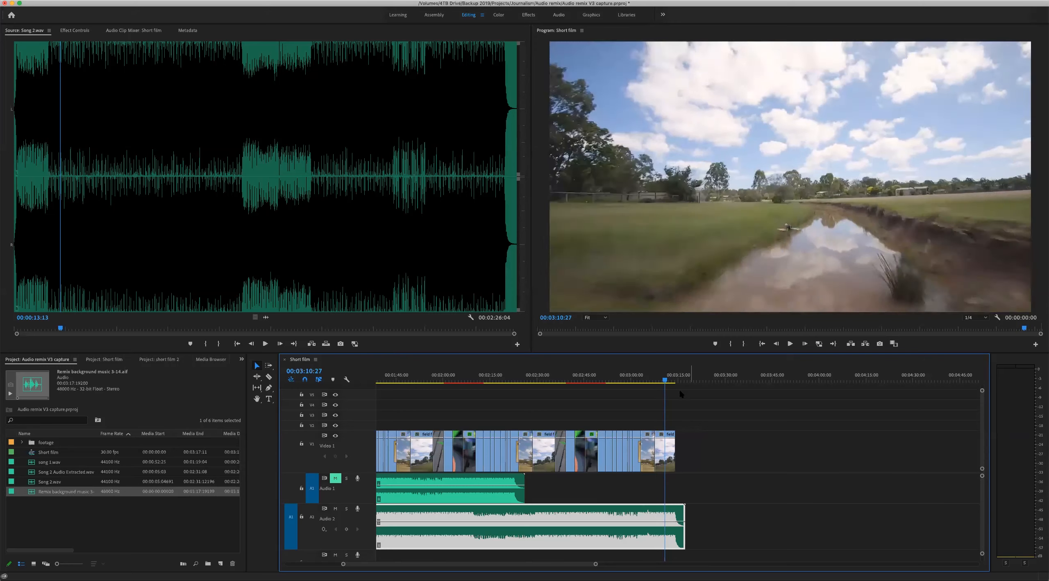
pyautogui.press('space')
pyautogui.press('=')
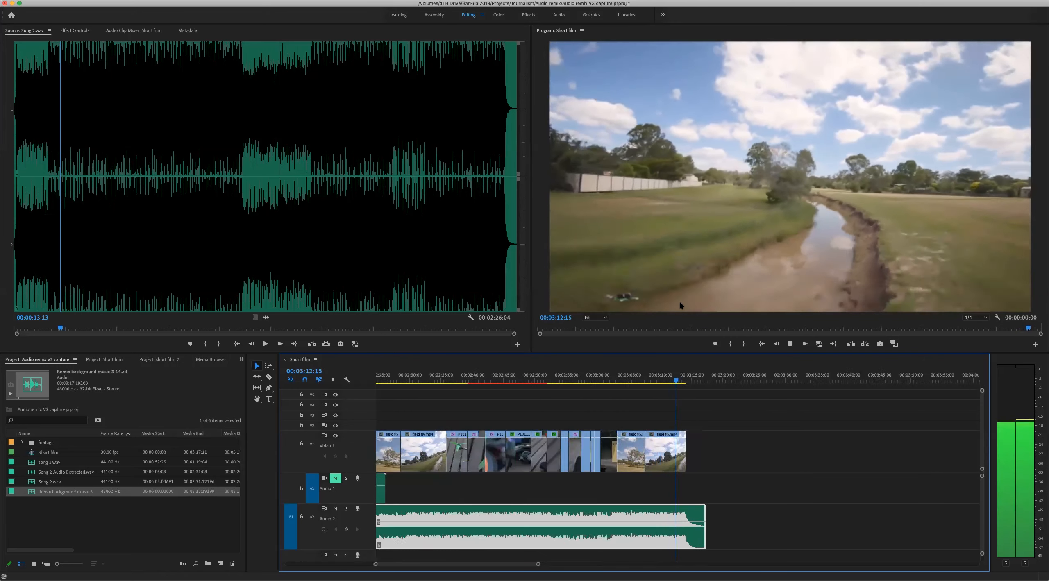
pyautogui.press('=')
pyautogui.press('=')
pyautogui.press('=')
pyautogui.press('=')
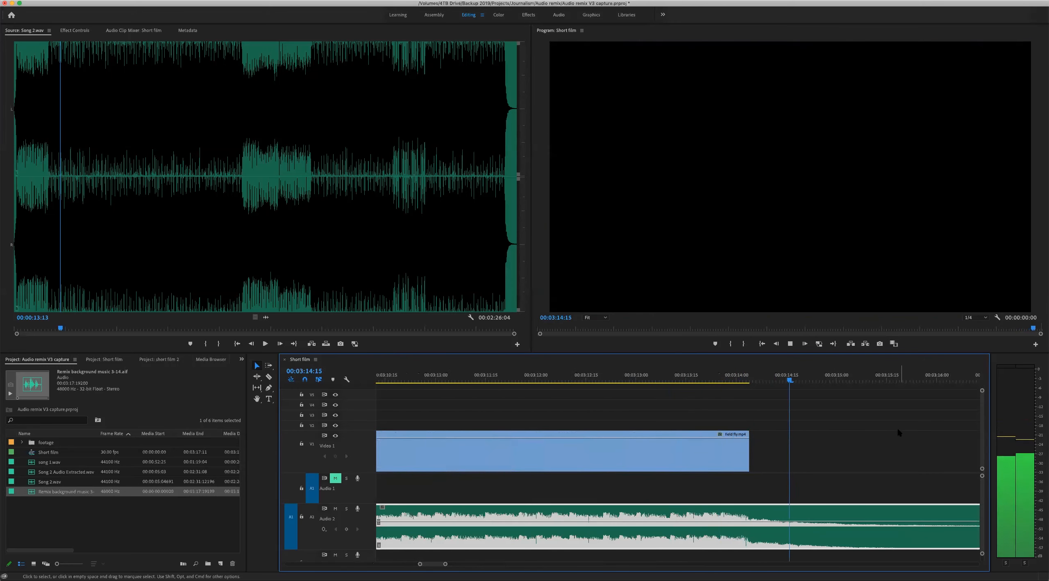
pyautogui.press('space')
# - Compare the end of the original music on Audio 1 with the end of the remixed clip on Audio 2
pyautogui.press('-')
pyautogui.press('-')
pyautogui.press('-')
pyautogui.press('-')
pyautogui.press('-')
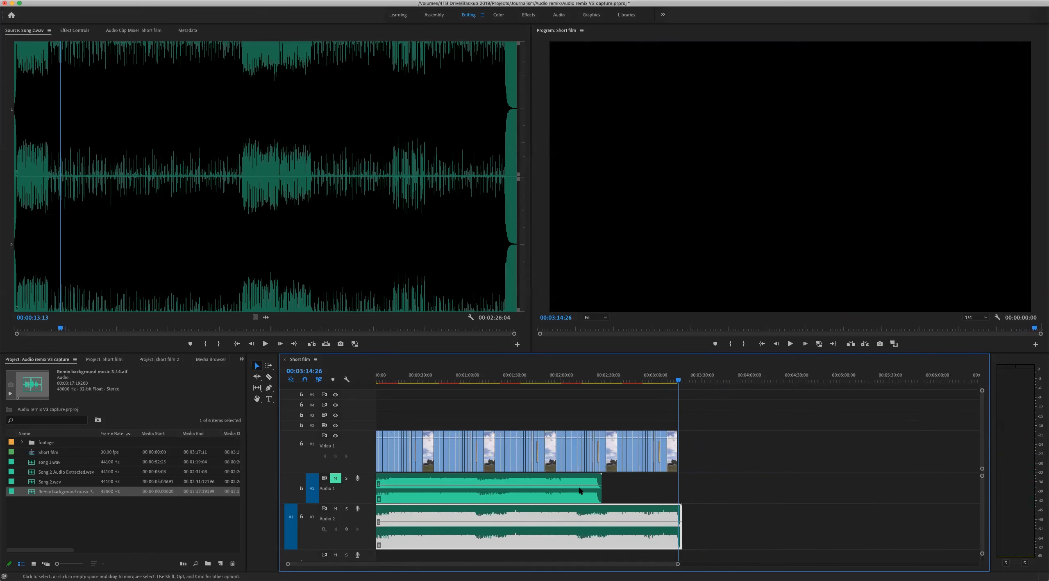
pyautogui.click(547, 491)
pyautogui.click(605, 376)
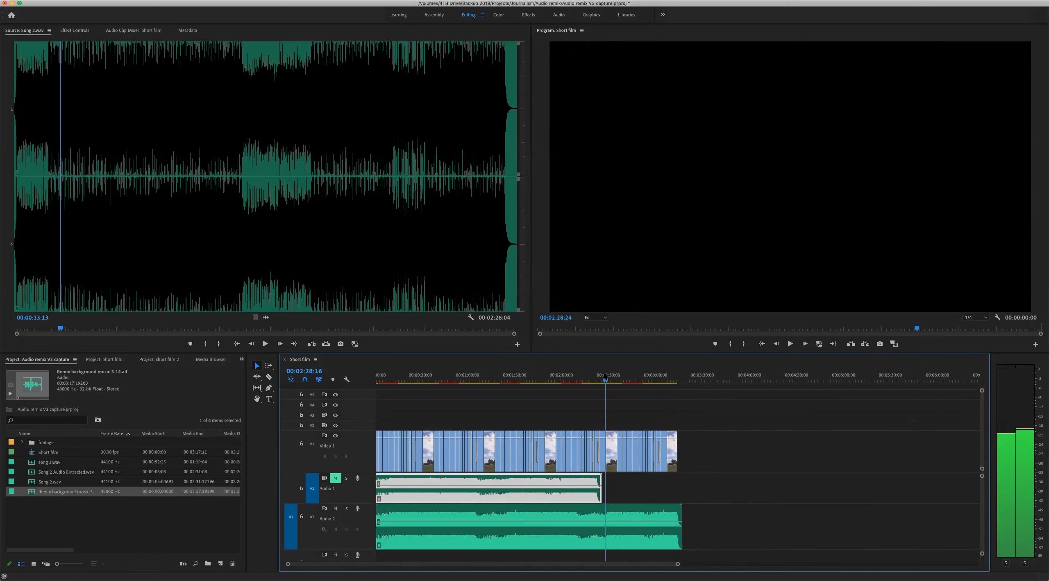
pyautogui.click(682, 380)
pyautogui.click(682, 380)
pyautogui.click(531, 517)
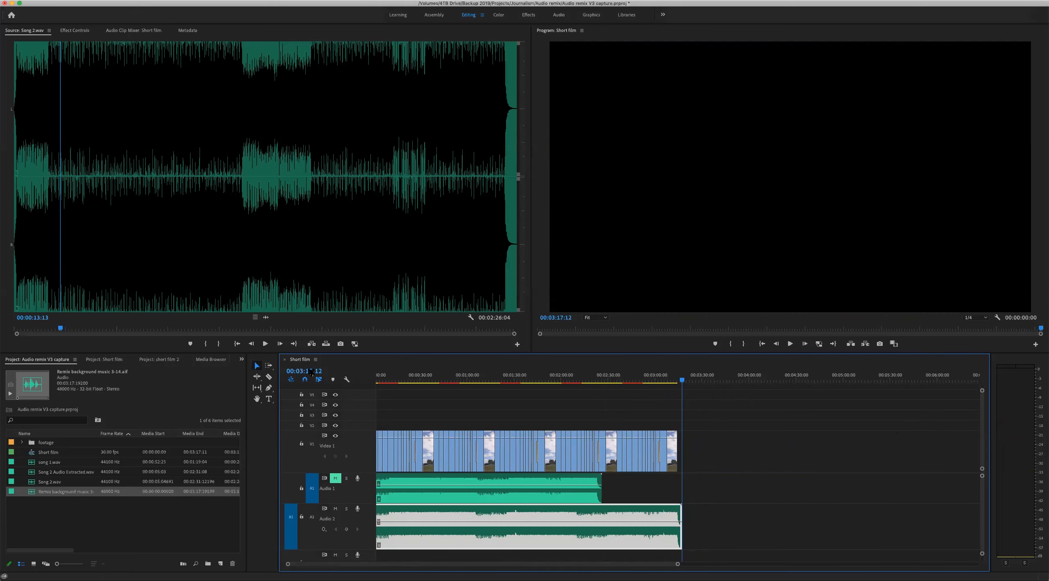
# - Reselect the remixed music on Audio 2 and set the playhead at the end of the clip
pyautogui.click(703, 414)
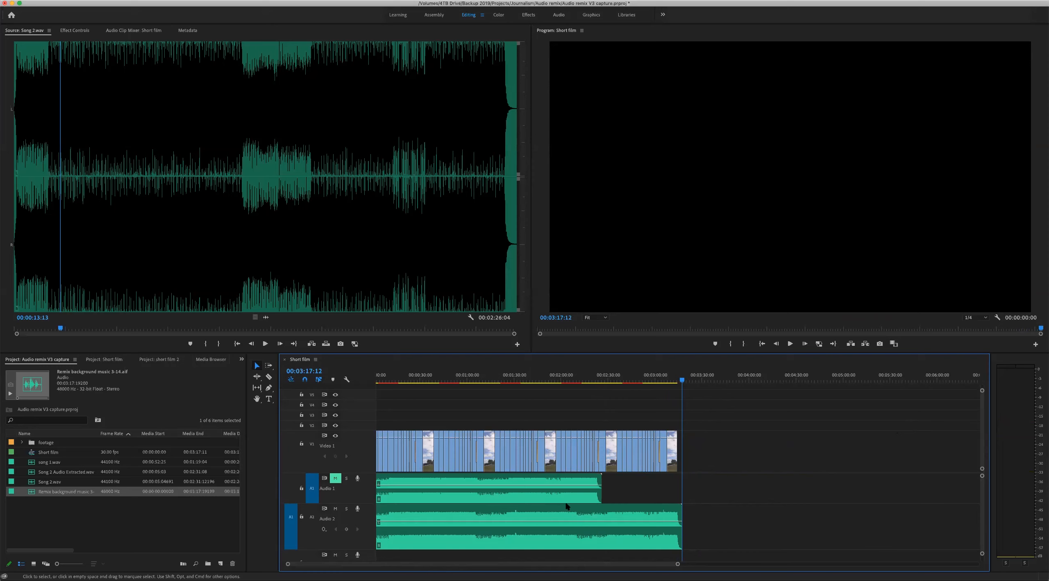
pyautogui.click(592, 514)
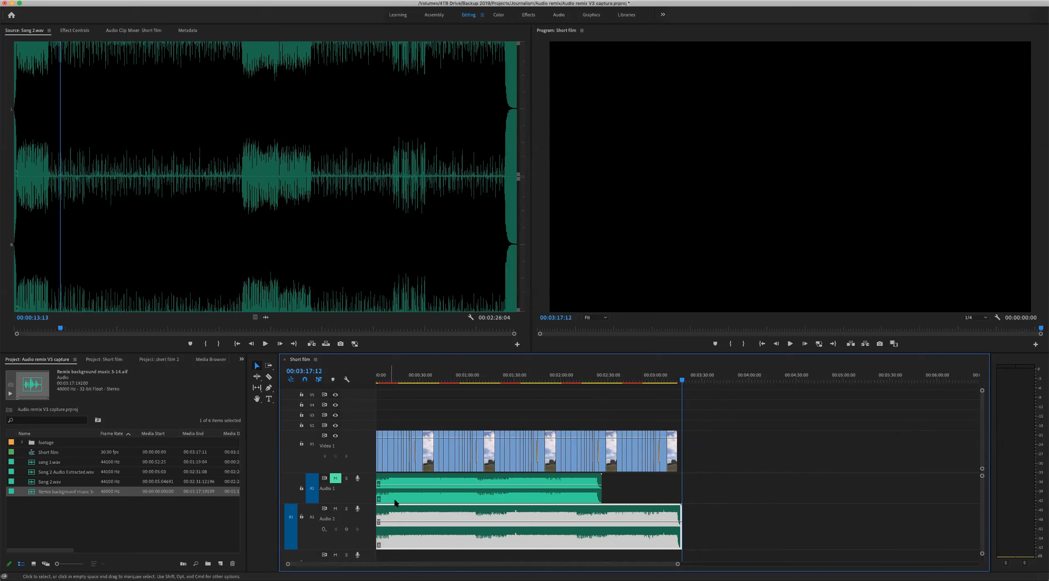
pyautogui.click(421, 377)
pyautogui.press('space')
pyautogui.press('space')
pyautogui.press('End')
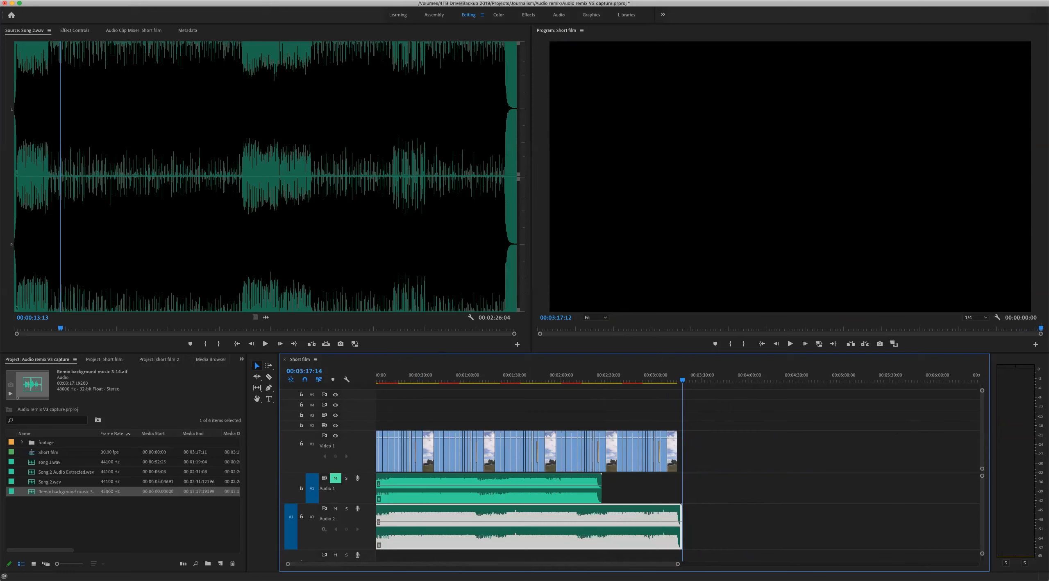